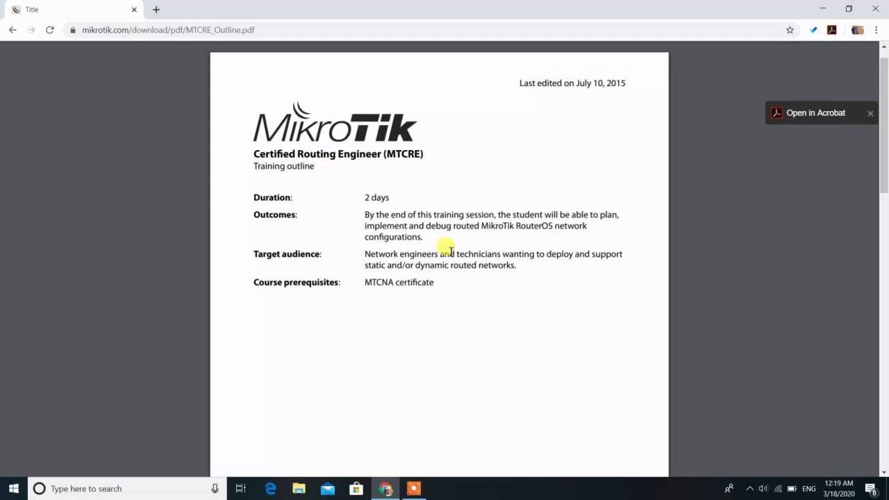
Highlight the Static Routing objectives: more specific routes, force-gateway and point-to-point addressing
scroll(451, 251, "down", 8)
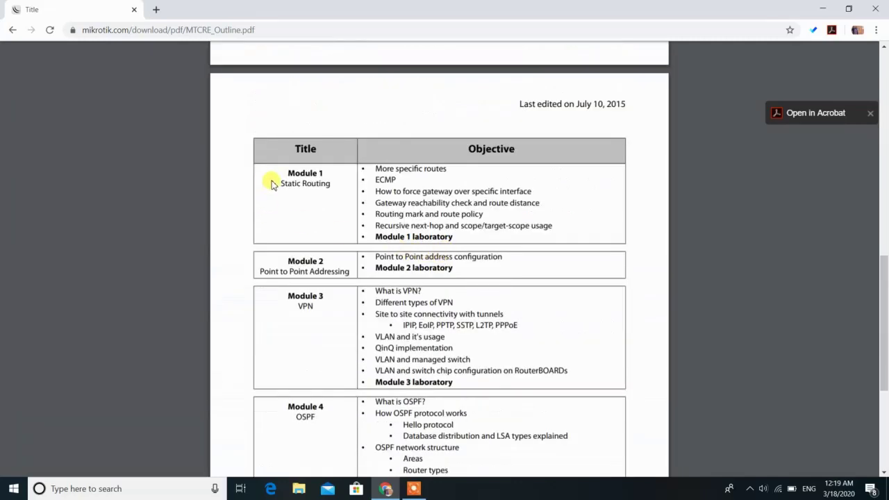
left_click_drag(279, 182, 334, 183)
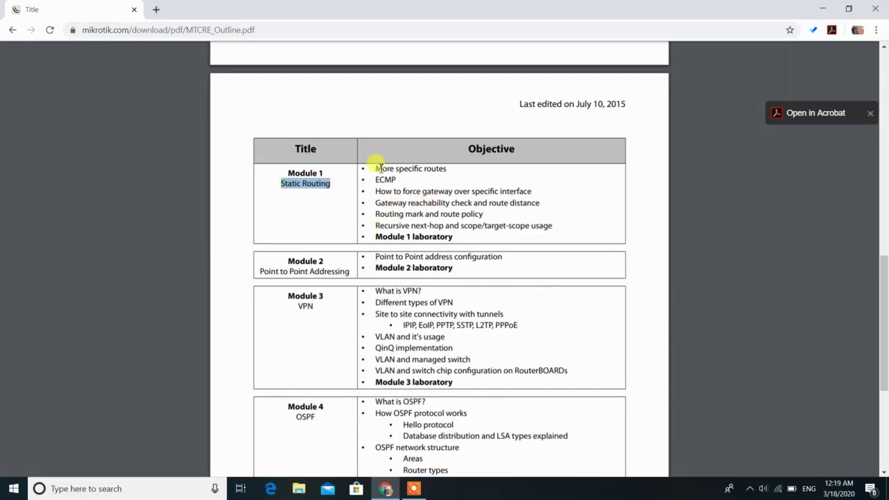
left_click_drag(375, 169, 458, 171)
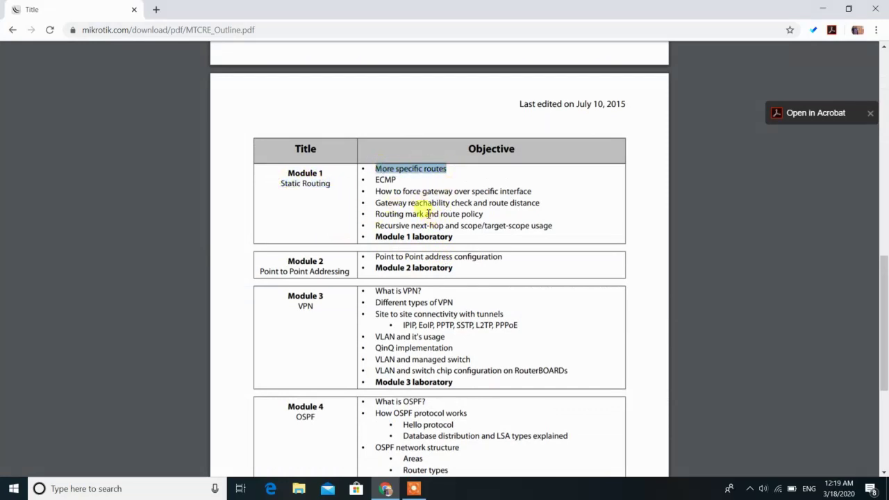
left_click_drag(423, 192, 511, 192)
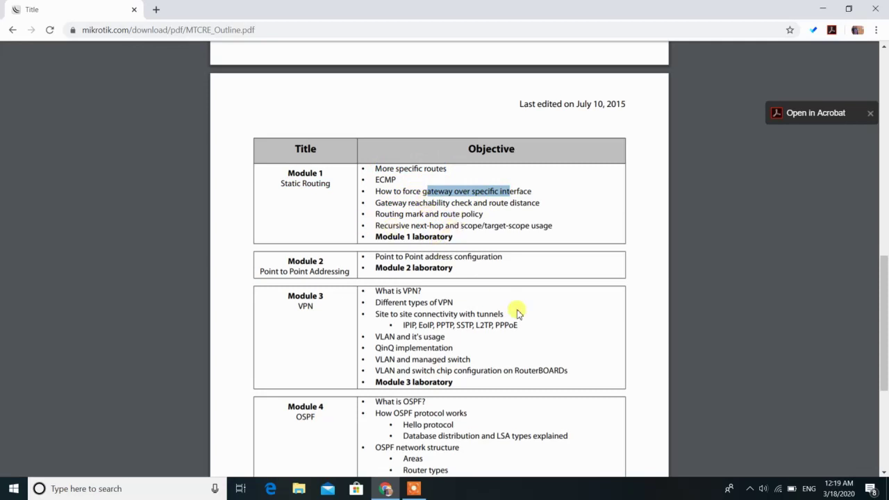
left_click_drag(368, 257, 485, 268)
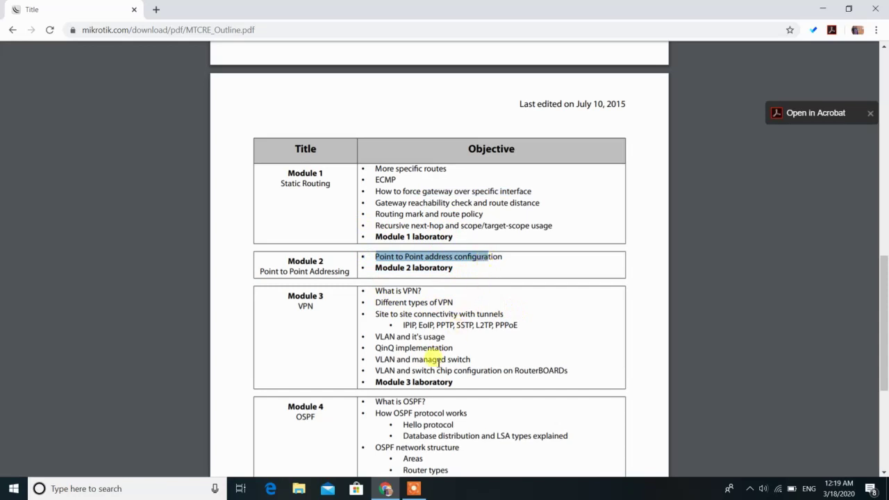
Highlight the Module 3 objectives: IPIP and EoIP tunnels, VLANs and QinQ
scroll(443, 356, "down", 1)
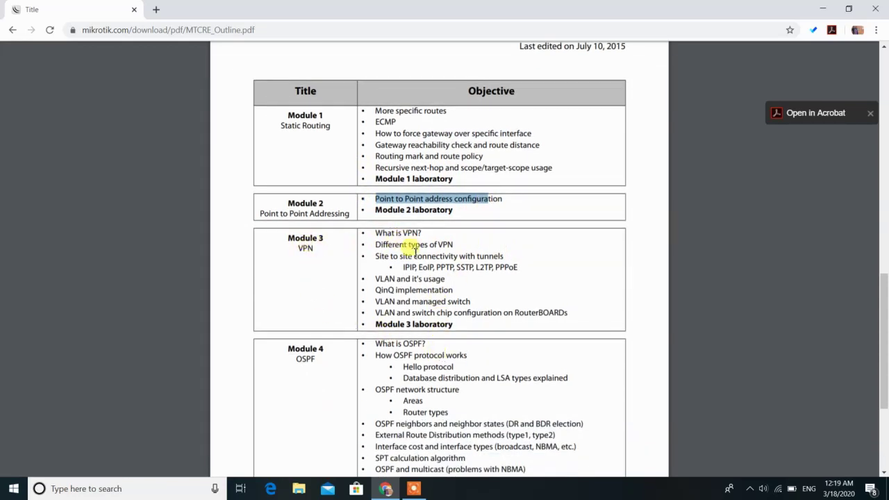
left_click_drag(403, 267, 434, 267)
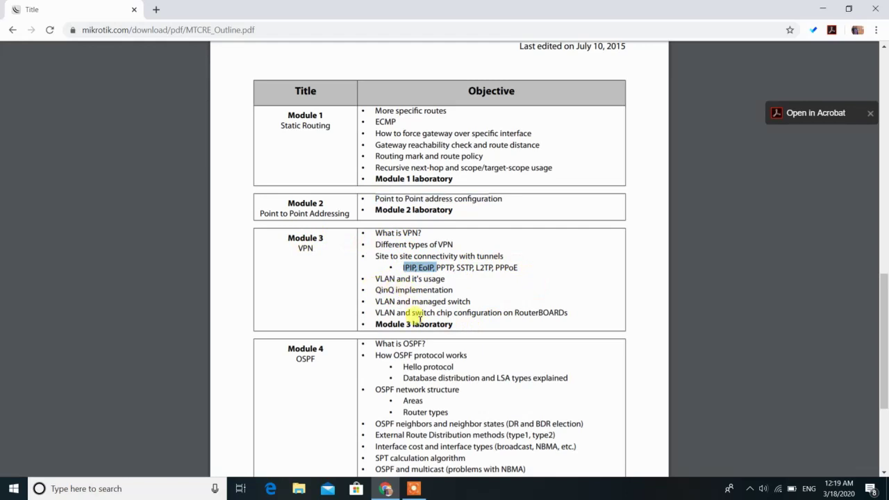
left_click_drag(374, 303, 454, 277)
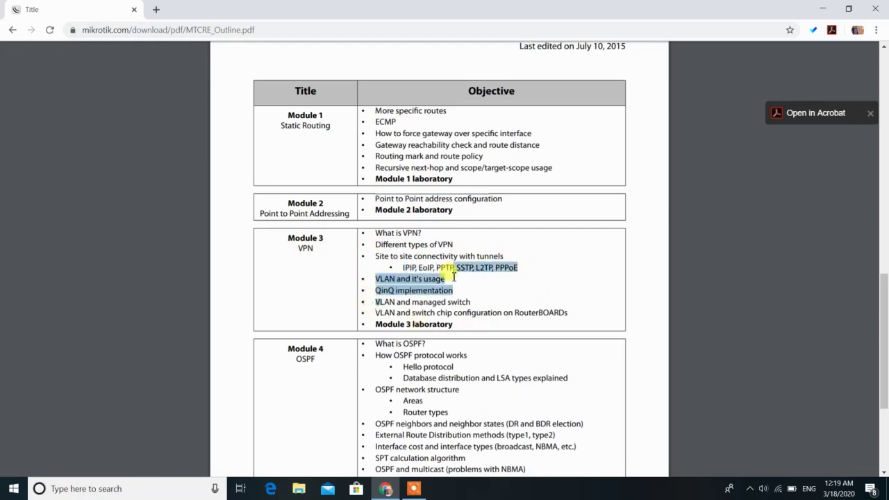
left_click_drag(376, 290, 414, 292)
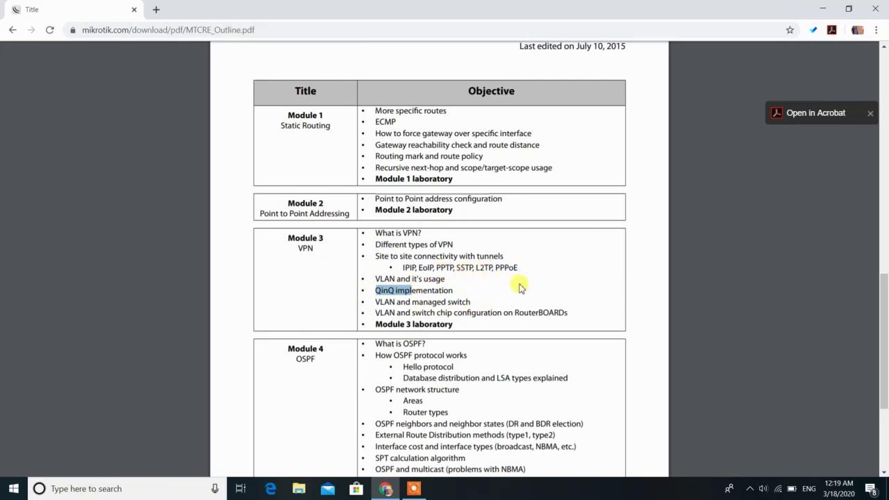
Highlight the OSPF Hello protocol item, skim the rest, and close the browser
scroll(512, 291, "down", 3)
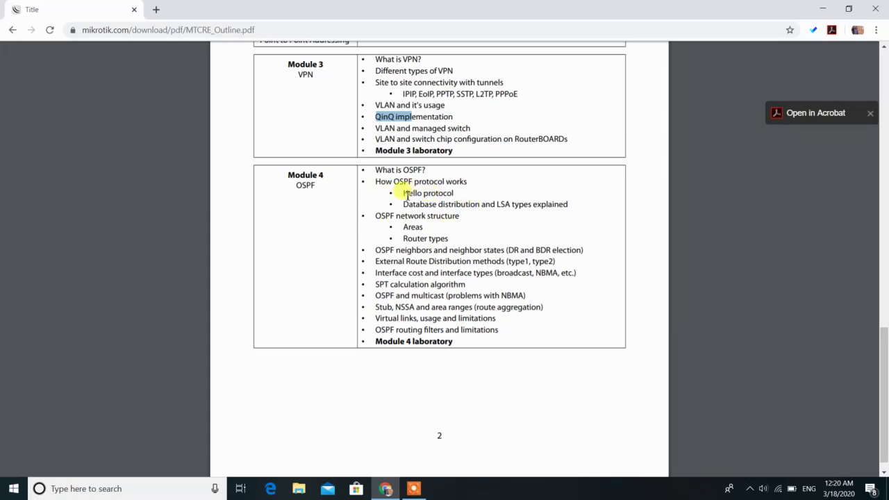
left_click_drag(405, 194, 438, 195)
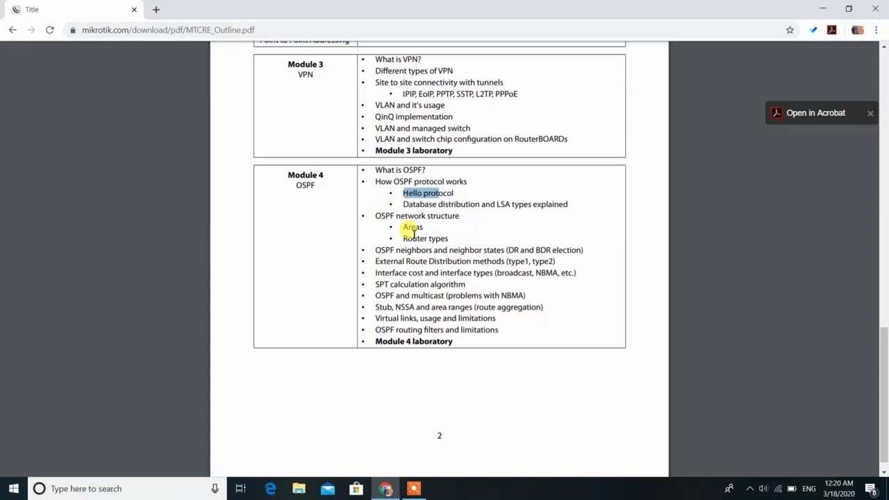
scroll(339, 159, "down", 1)
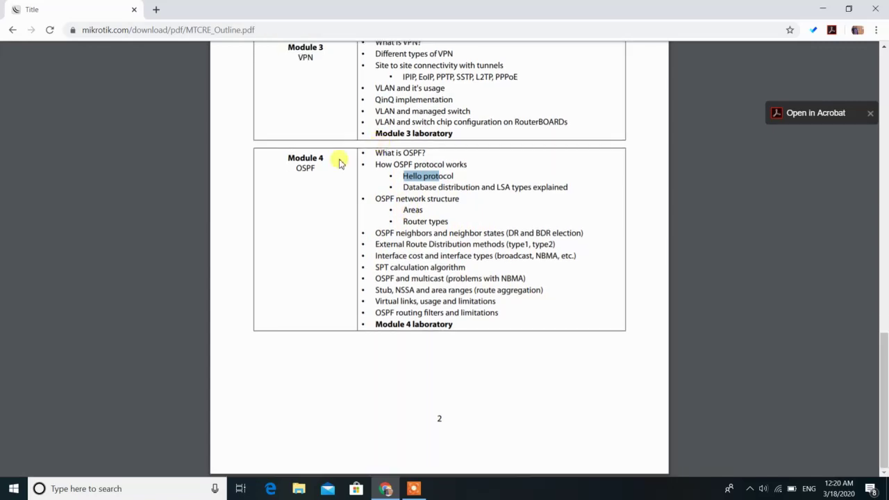
scroll(528, 306, "up", 5)
scroll(554, 331, "up", 7)
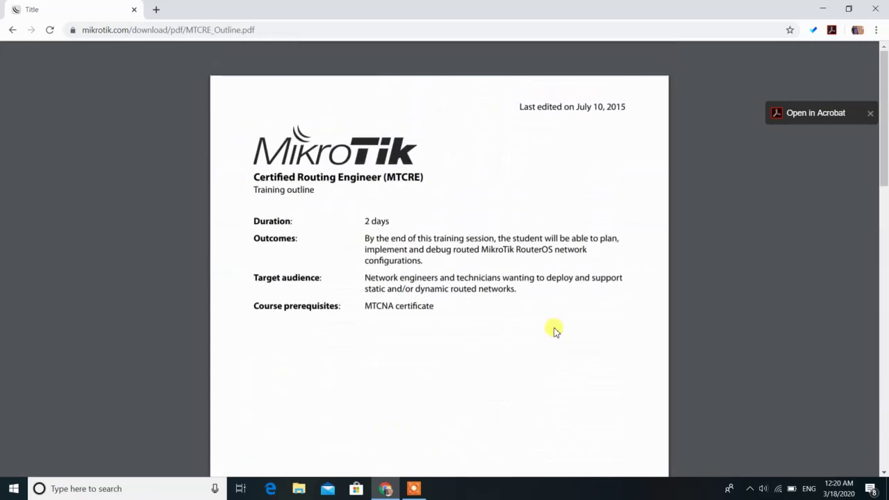
scroll(494, 333, "down", 5)
scroll(699, 273, "down", 5)
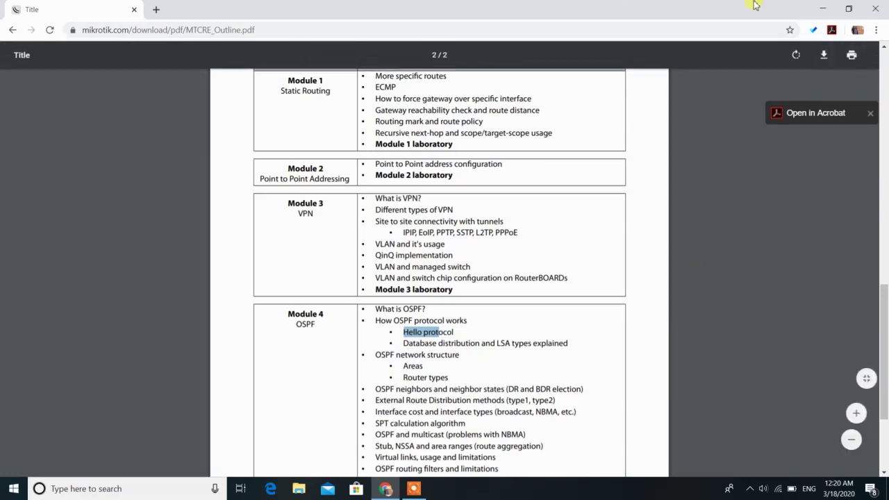
left_click(875, 9)
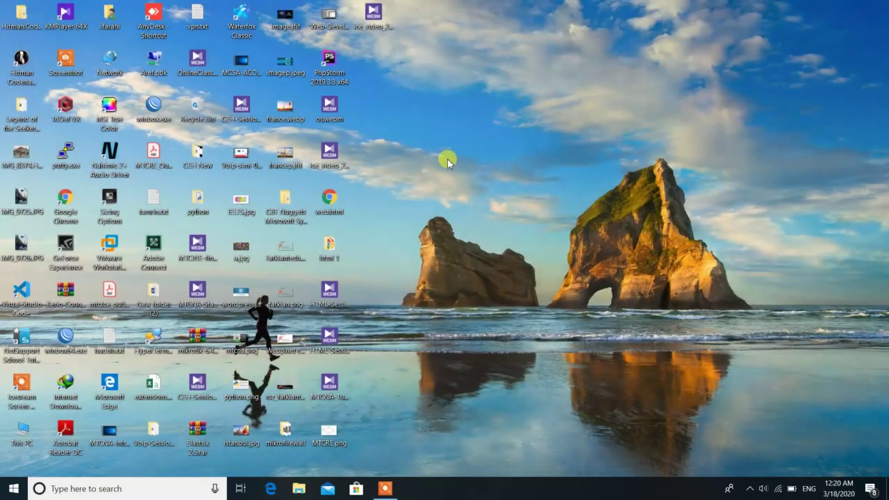
Launch VMware Workstation from the desktop shortcut to show the suspended Router-A VM
double_click(105, 268)
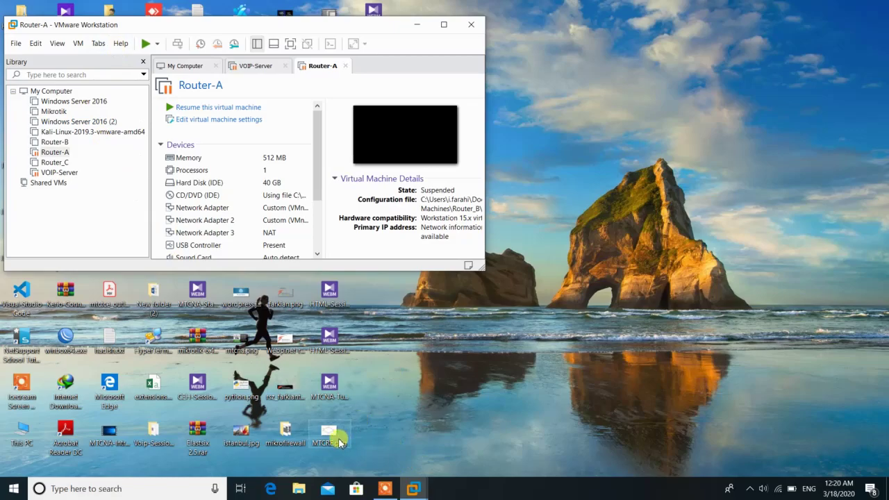
Open MTCRE.png from the desktop to view the four-router VMNET topology diagram
double_click(339, 441)
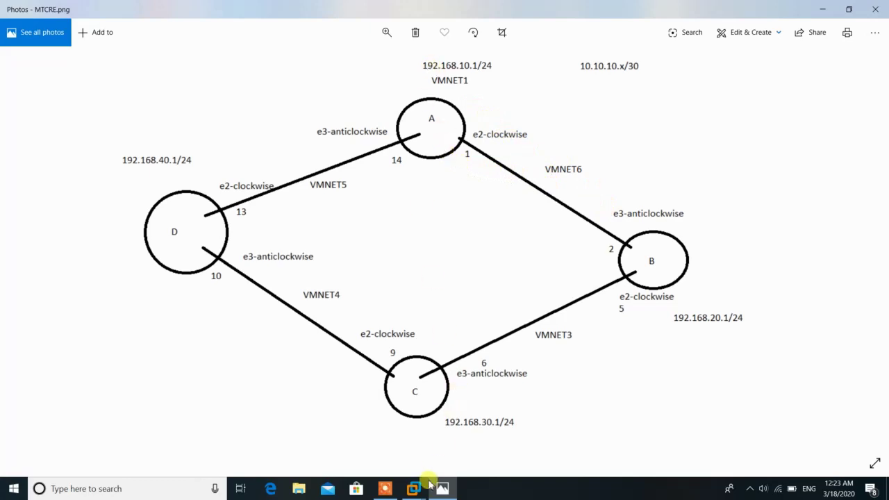
Bring VMware Workstation forward and open Edit > Virtual Network Editor
mouse_move(425, 487)
left_click(280, 425)
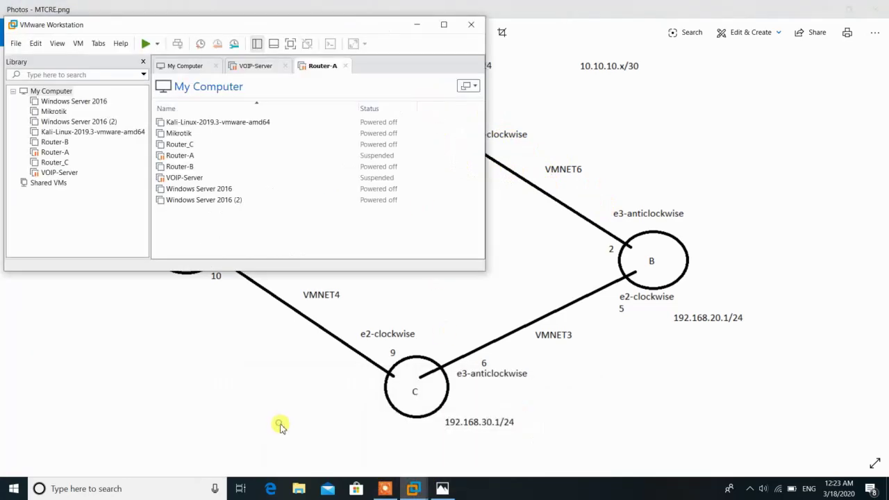
left_click(41, 44)
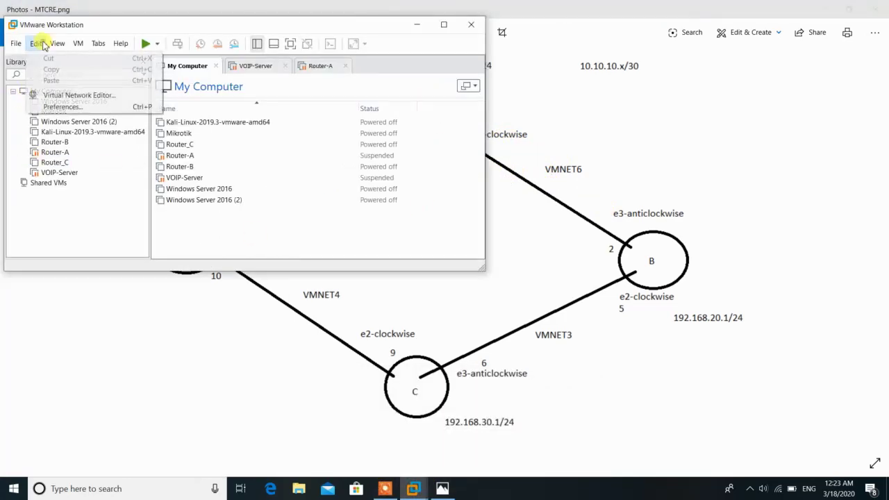
left_click(64, 97)
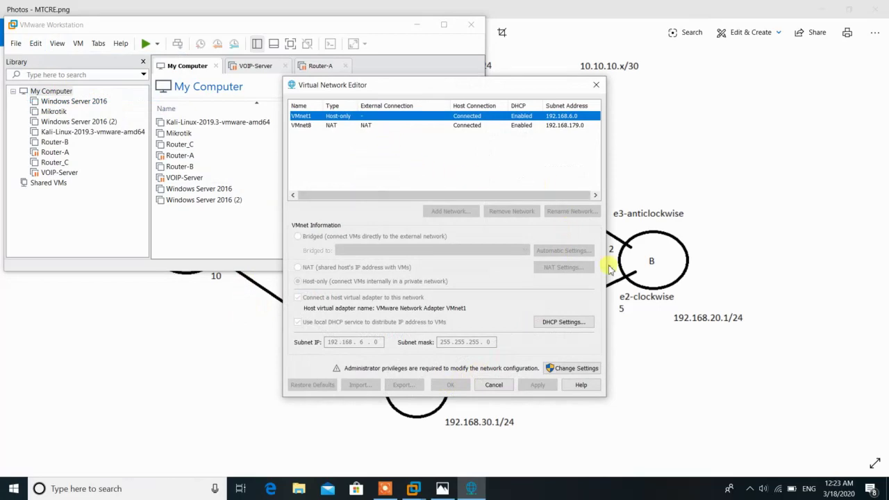
Unlock the Virtual Network Editor with Change Settings and move it to the top-left
left_click(580, 369)
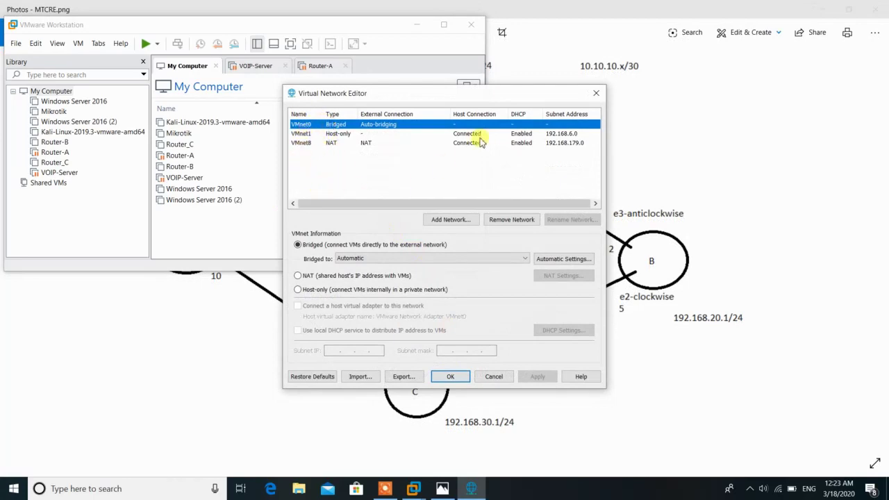
left_click_drag(516, 93, 344, 46)
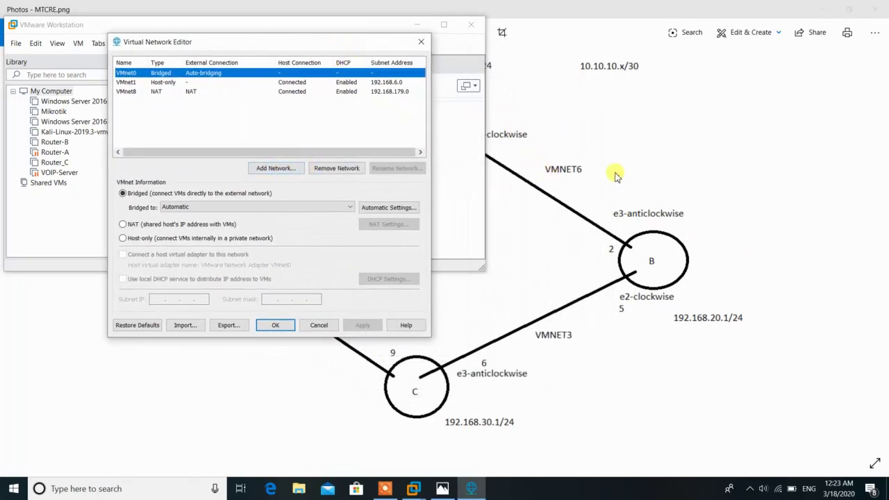
Add five host-only networks: VMnet2, VMnet3, VMnet4, VMnet5 and VMnet6
left_click(290, 176)
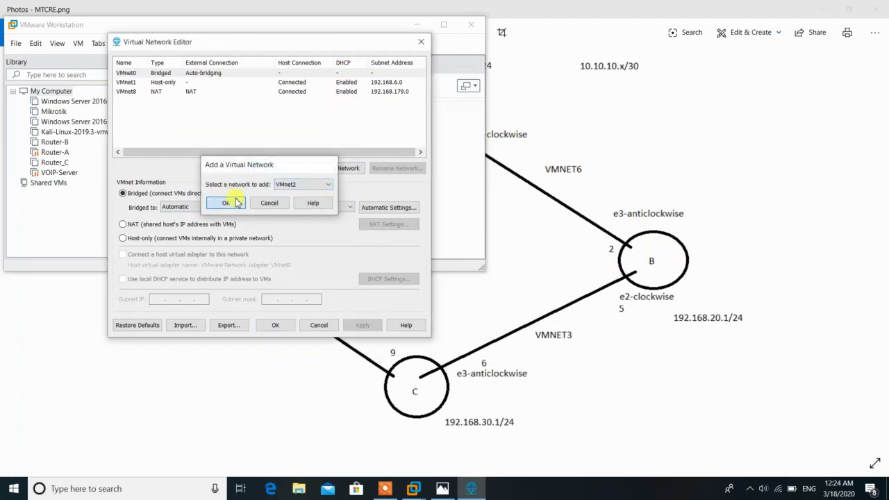
left_click(236, 202)
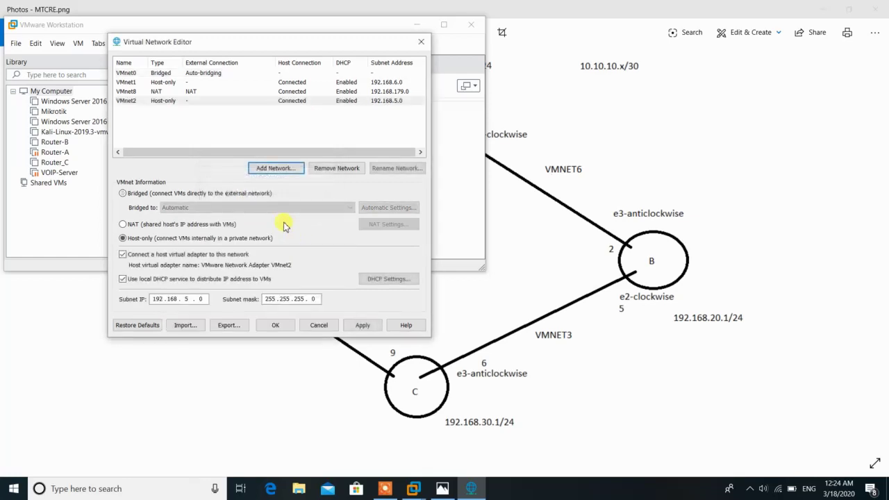
left_click(281, 169)
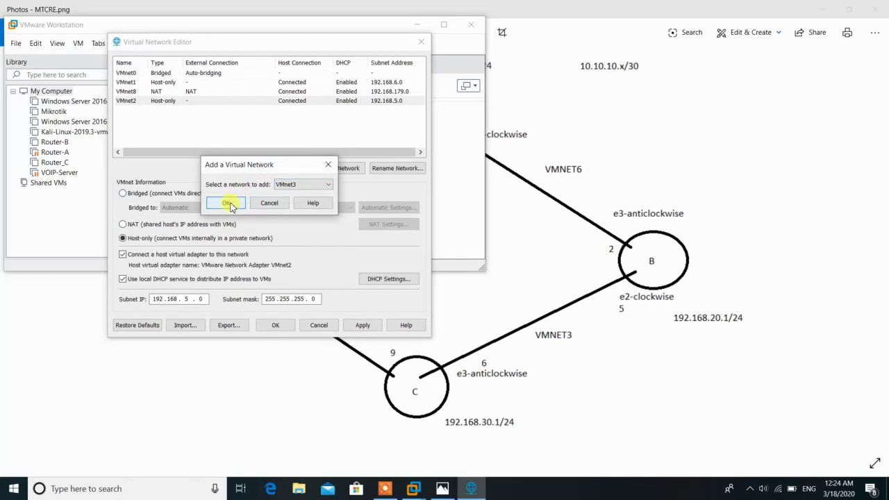
left_click(230, 203)
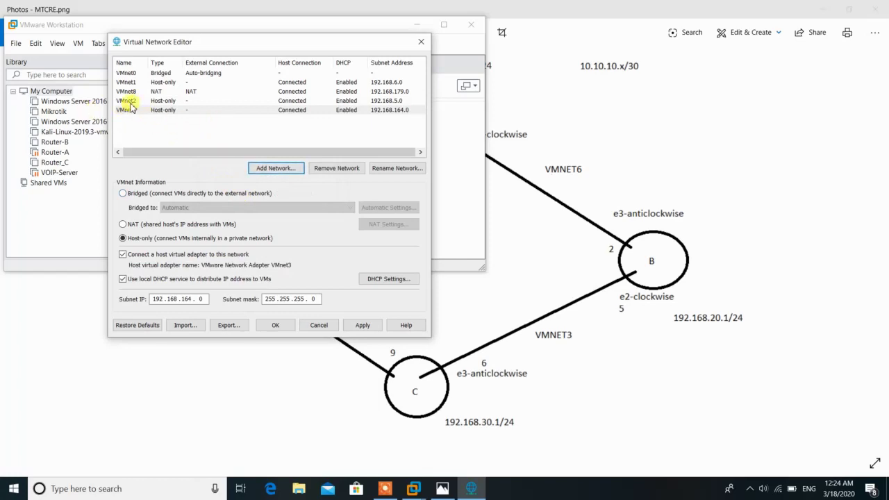
left_click(295, 169)
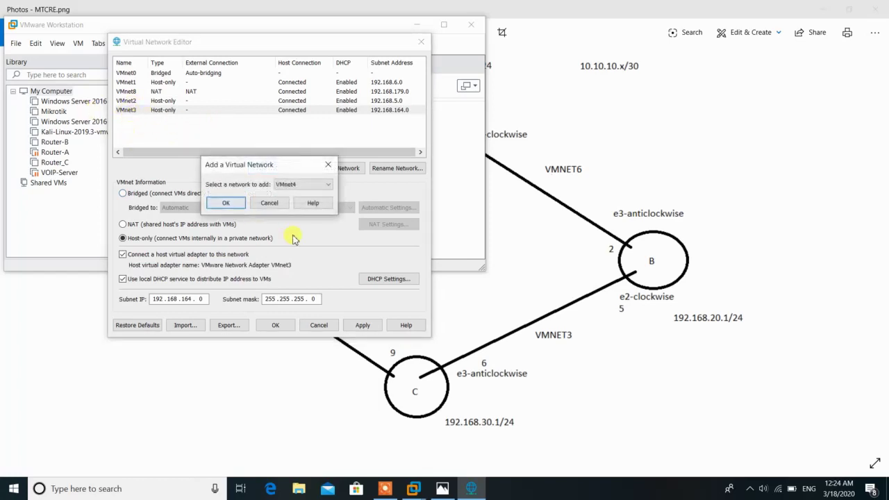
left_click(226, 203)
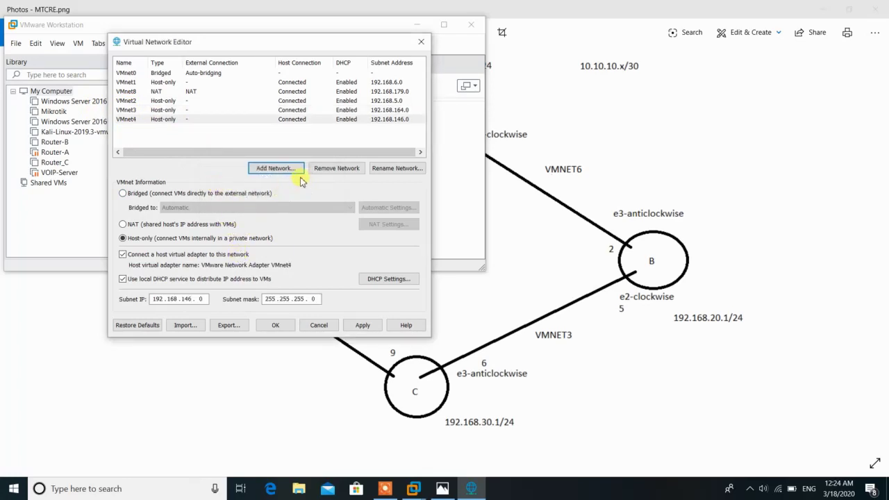
left_click(295, 168)
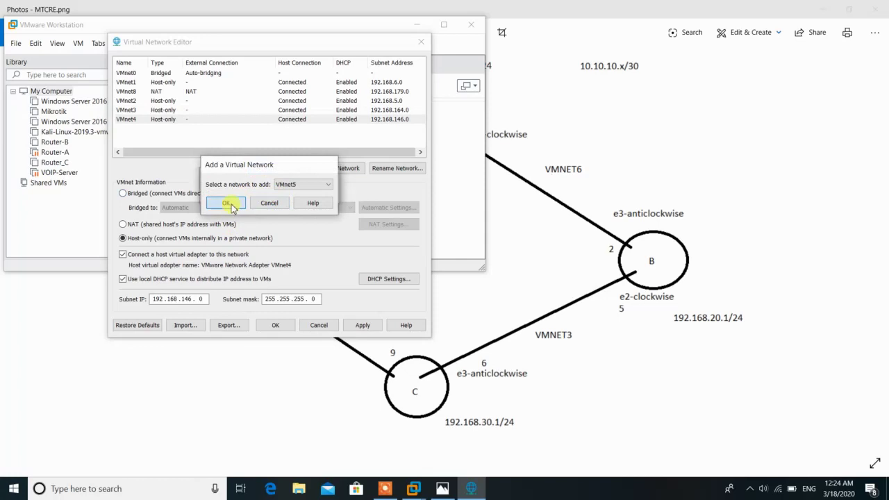
left_click(229, 204)
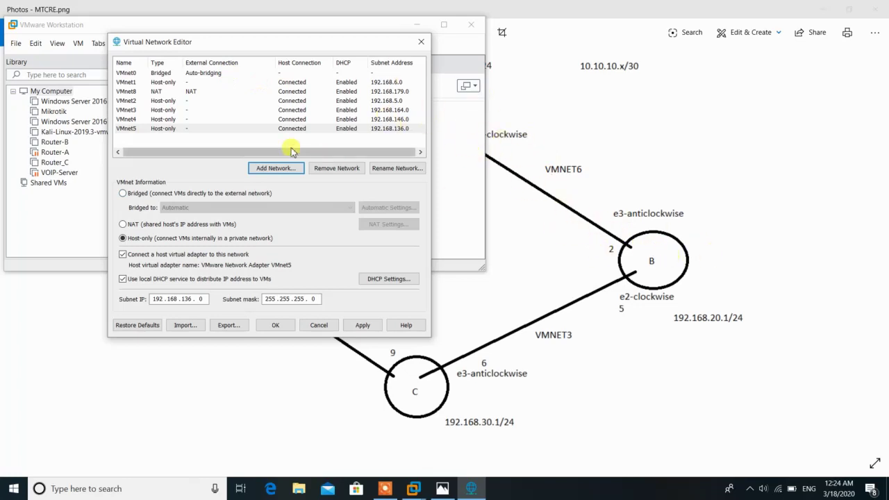
left_click(278, 168)
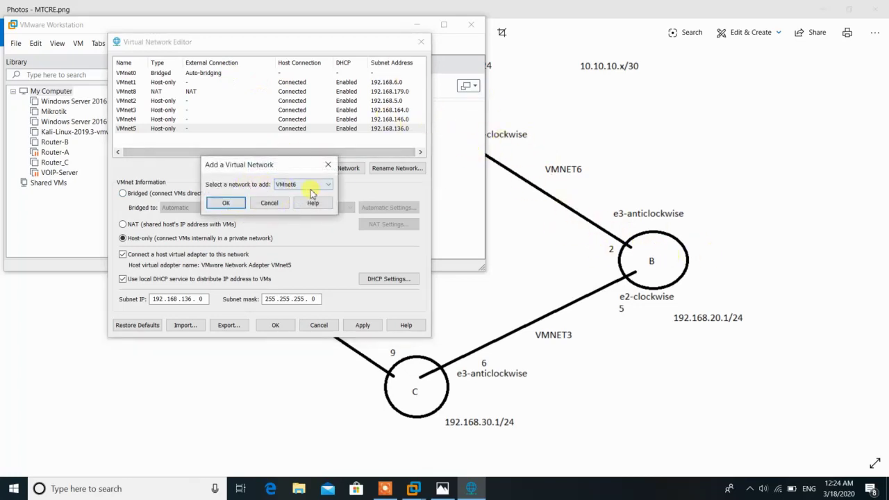
left_click(226, 203)
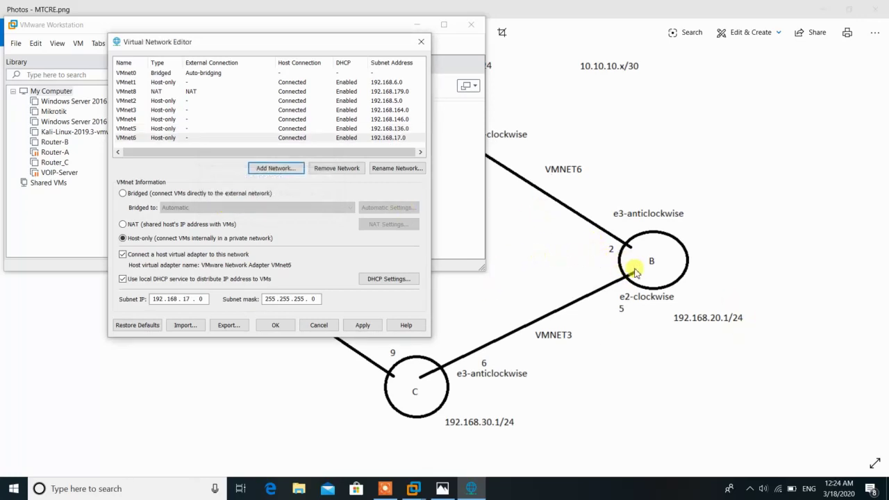
Add host-only networks VMnet7, VMnet9 and VMnet10, accepting each with OK
left_click(290, 170)
left_click(223, 204)
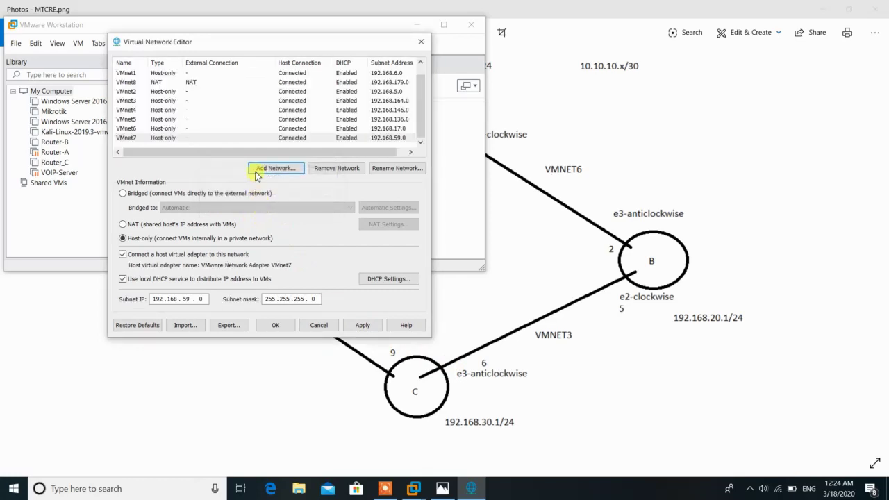
left_click(258, 168)
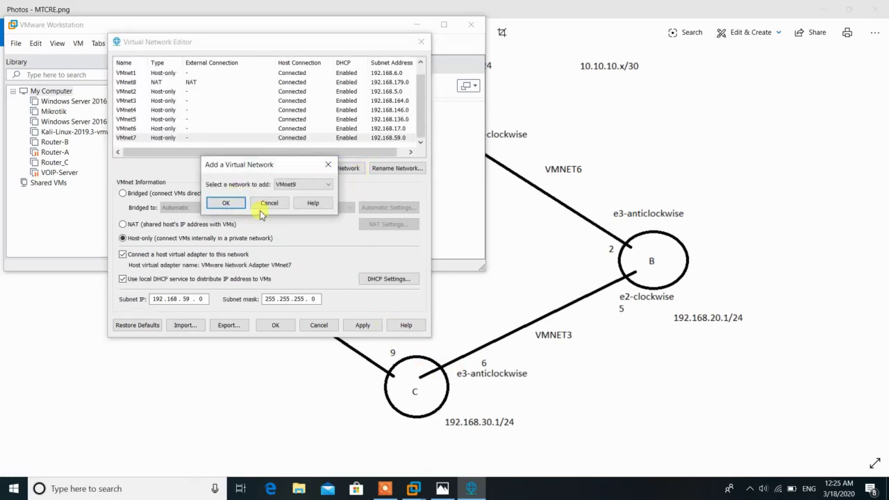
left_click(230, 205)
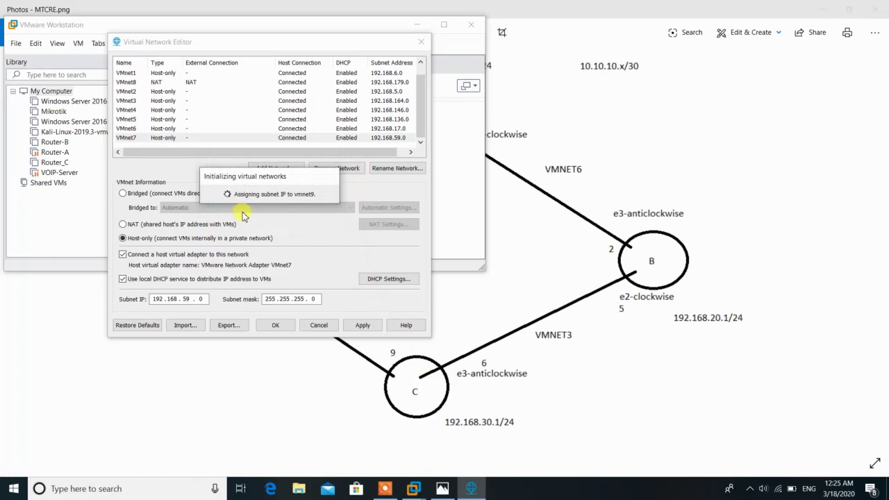
left_click(277, 169)
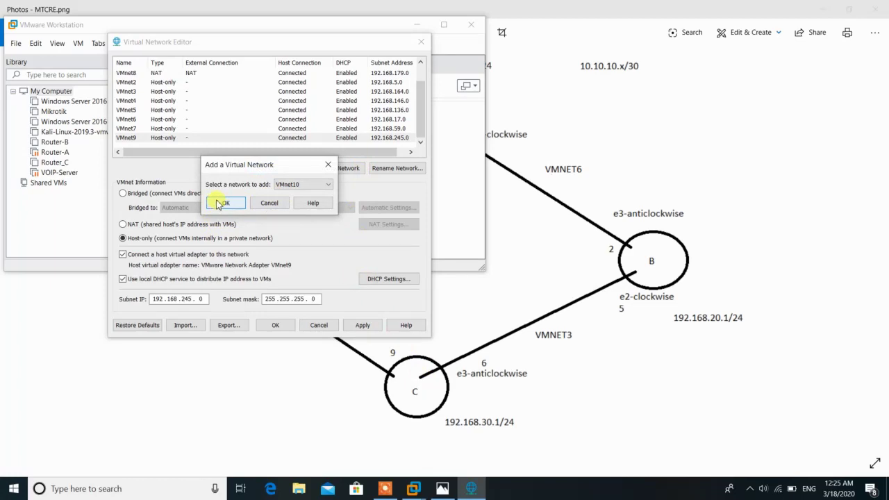
left_click(220, 204)
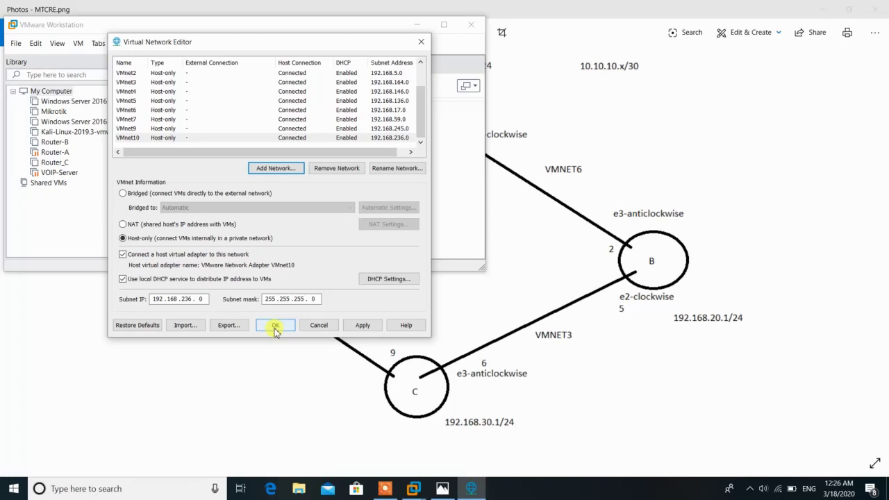
Save the VMnet2–VMnet10 configuration with OK, then launch File > New Virtual Machine
left_click(281, 330)
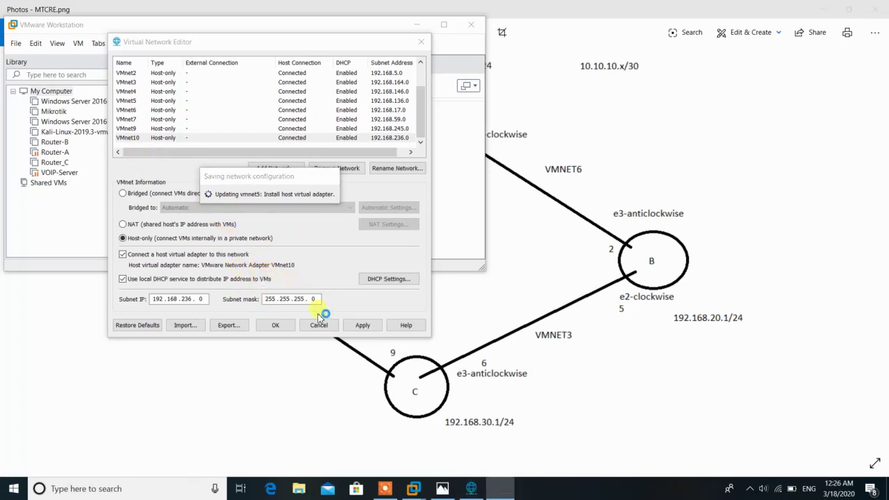
left_click(398, 483)
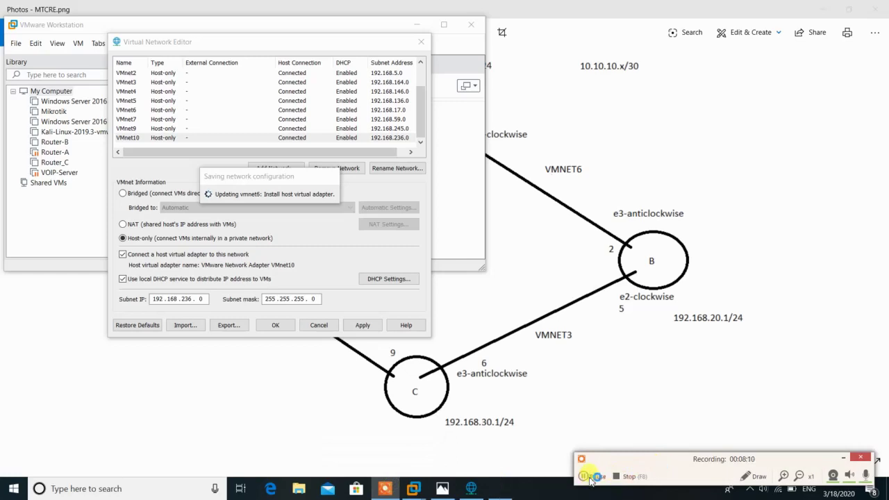
left_click(584, 477)
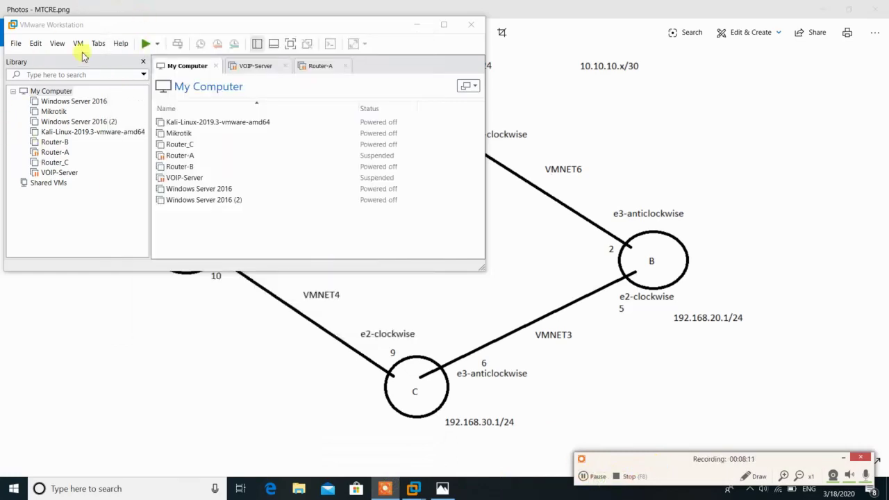
left_click(14, 44)
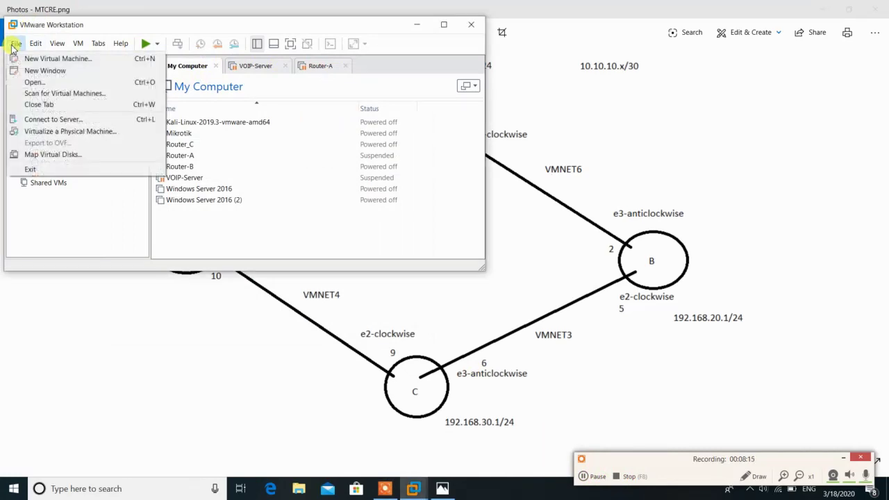
left_click(42, 59)
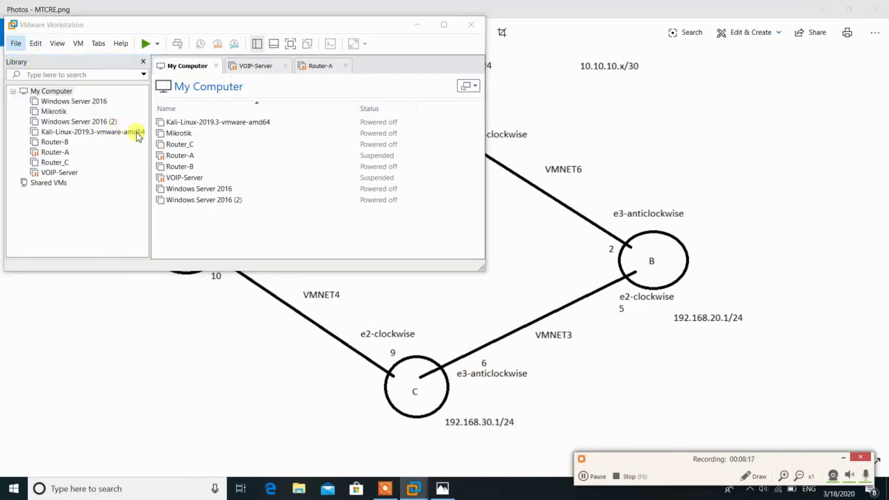
Choose to install the OS later and set the guest to Windows XP Professional
left_click(291, 255)
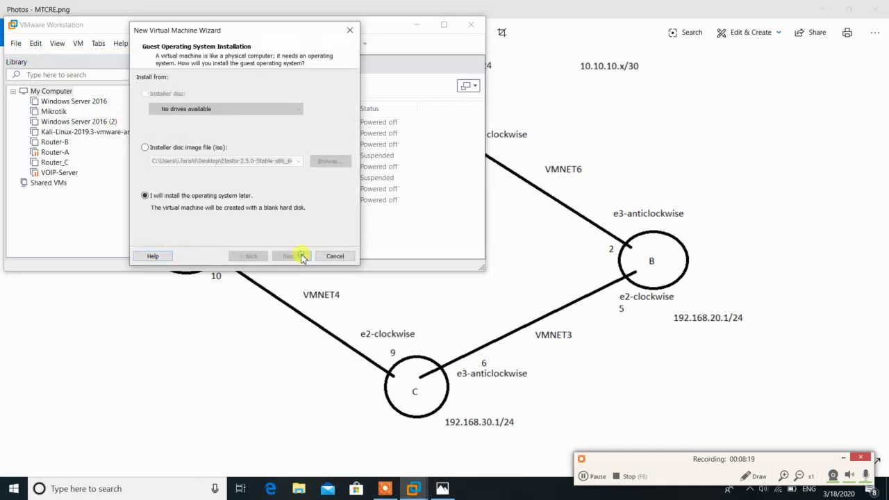
left_click(248, 255)
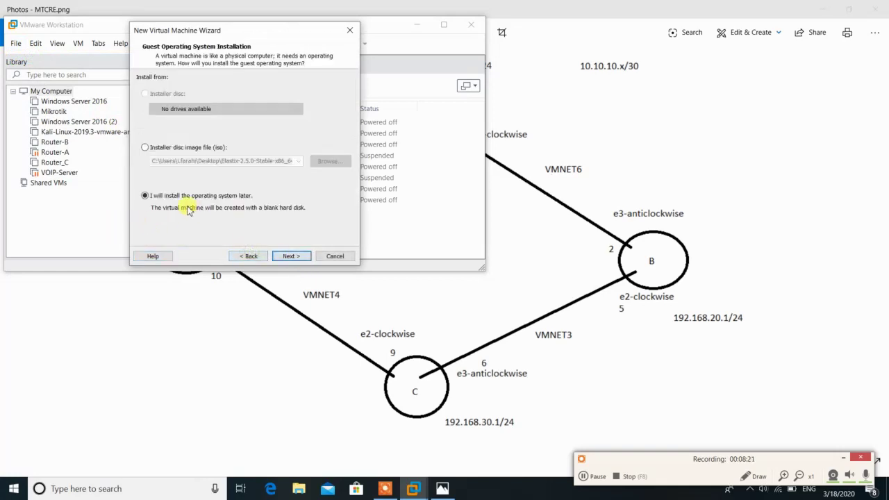
left_click(287, 255)
left_click(143, 91)
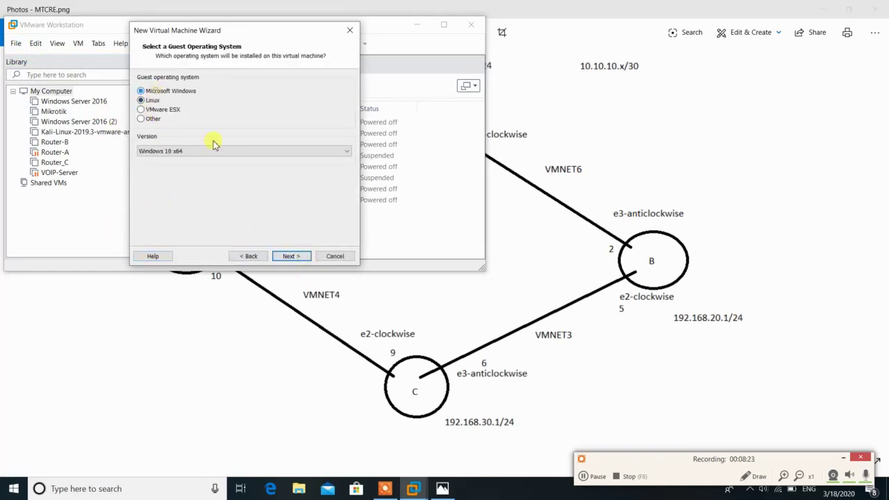
left_click(217, 150)
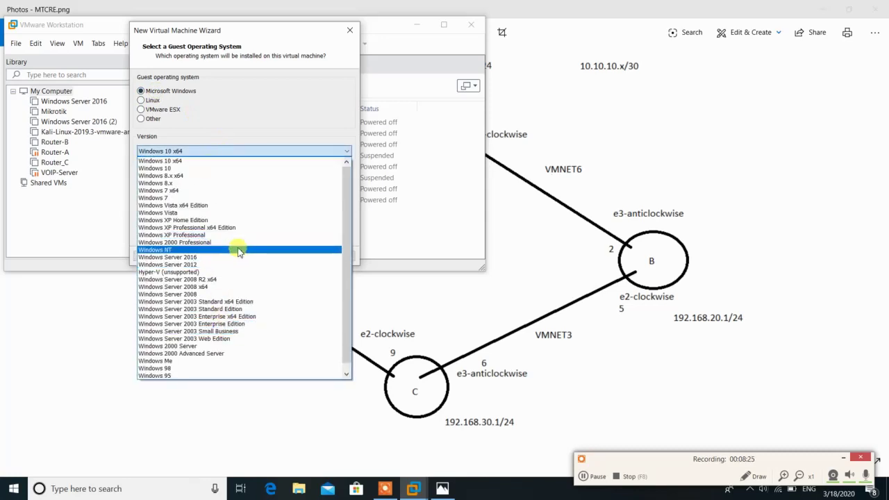
left_click(194, 237)
Name the machine RB-A and store its 40 GB disk as a single file
left_click(298, 255)
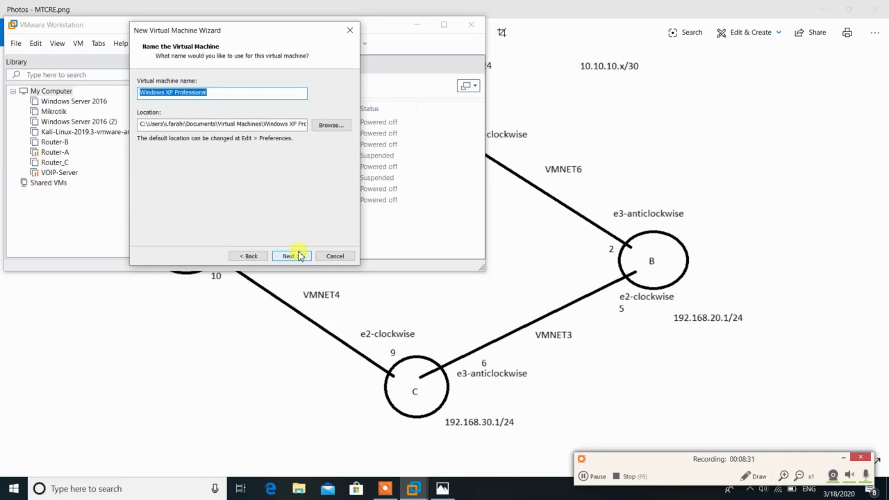
type("RB-A")
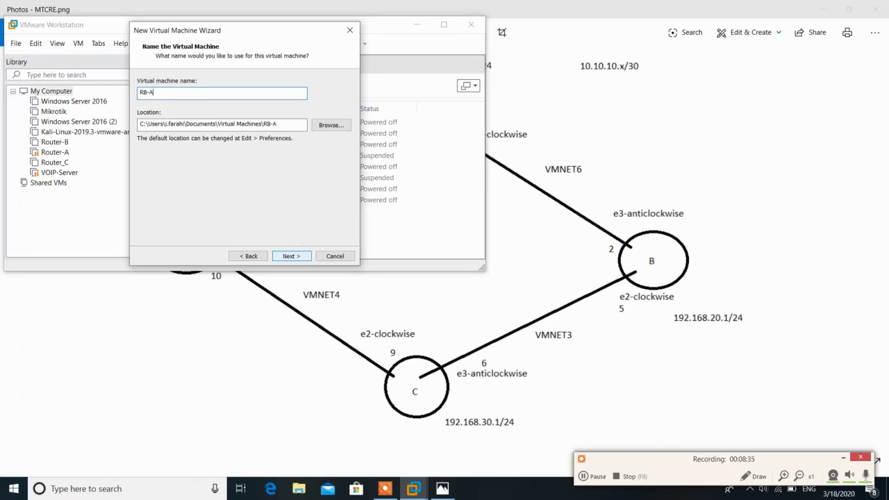
left_click(292, 256)
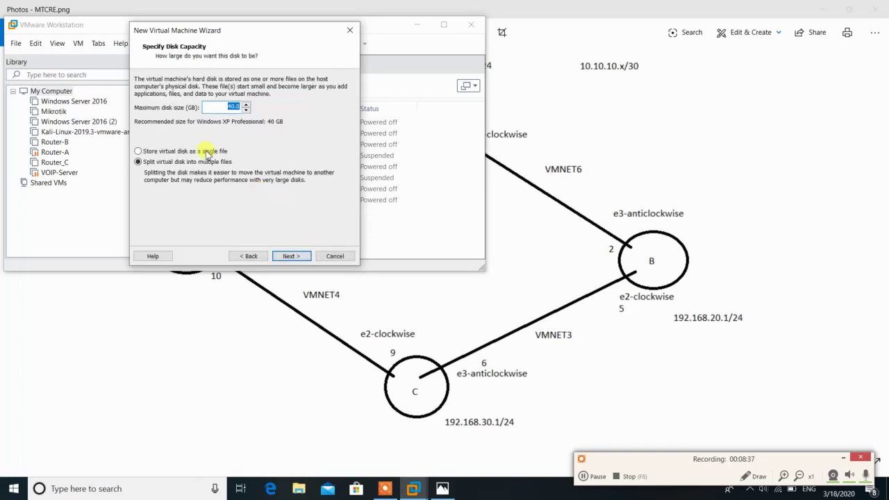
left_click(174, 152)
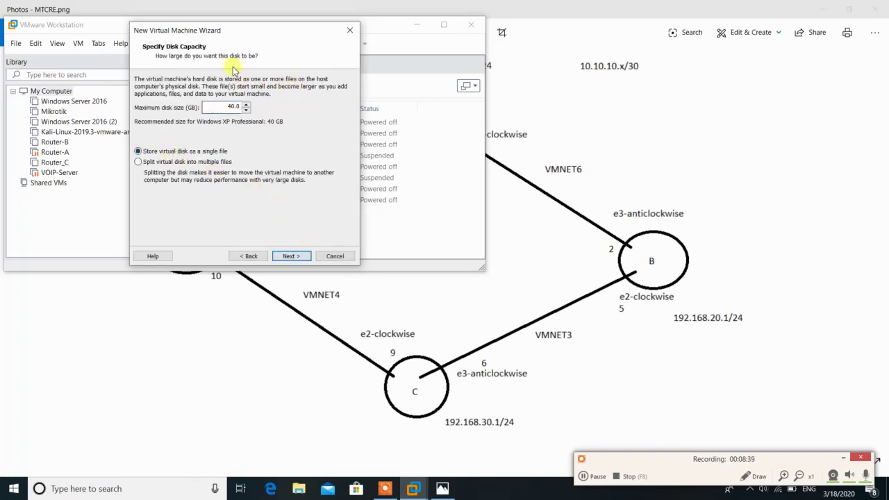
left_click(291, 256)
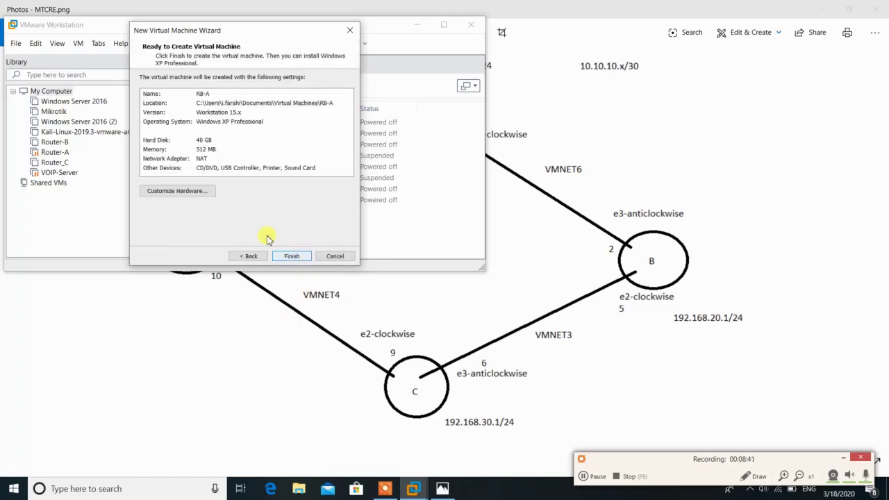
Point RB-A's CD/DVD drive at the mikrotik-6.45.8.iso image on the Desktop
left_click(177, 194)
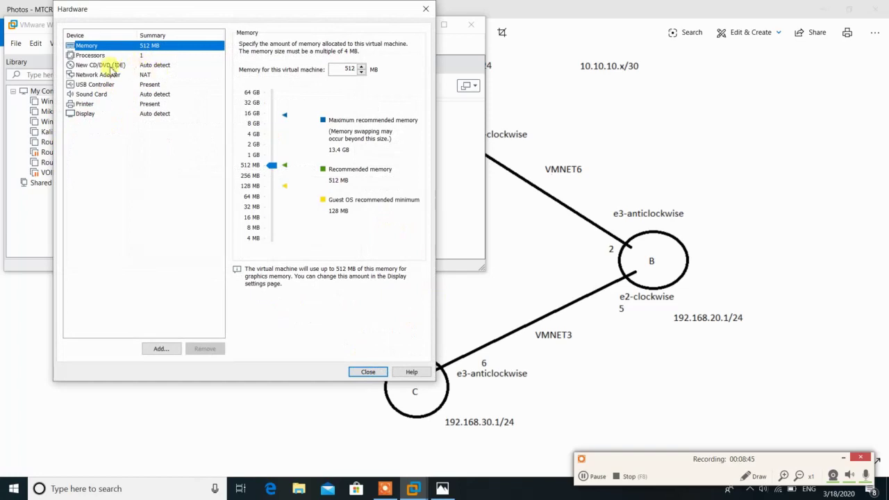
left_click(106, 66)
left_click(274, 111)
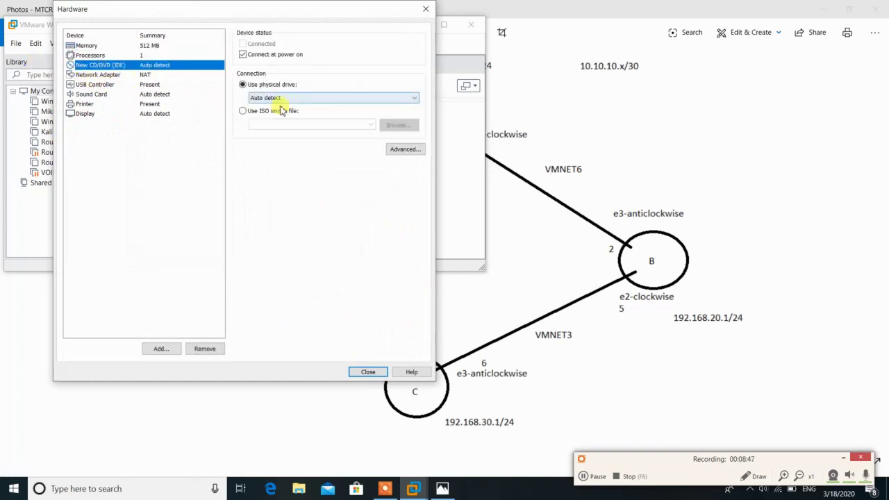
left_click(410, 125)
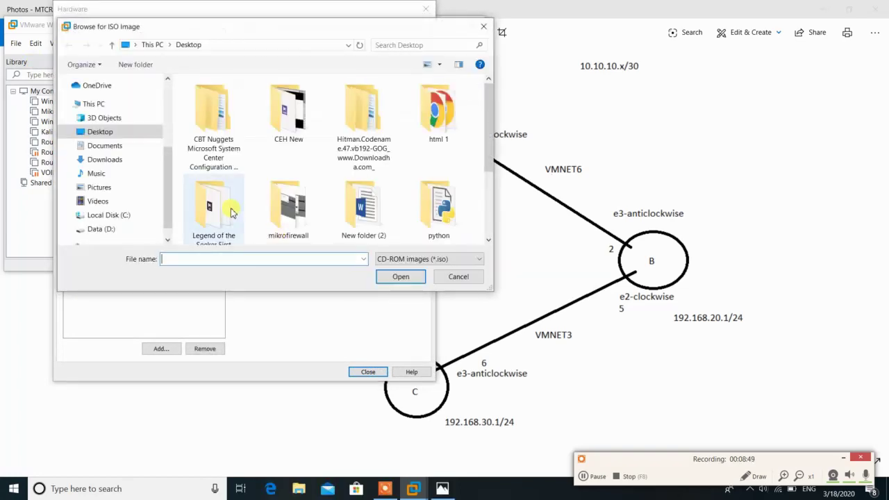
left_click_drag(486, 127, 486, 188)
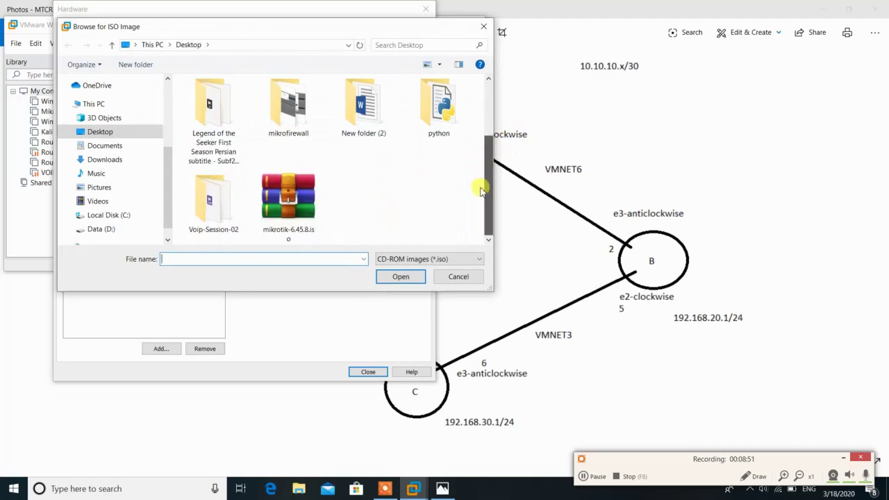
left_click(303, 200)
double_click(302, 200)
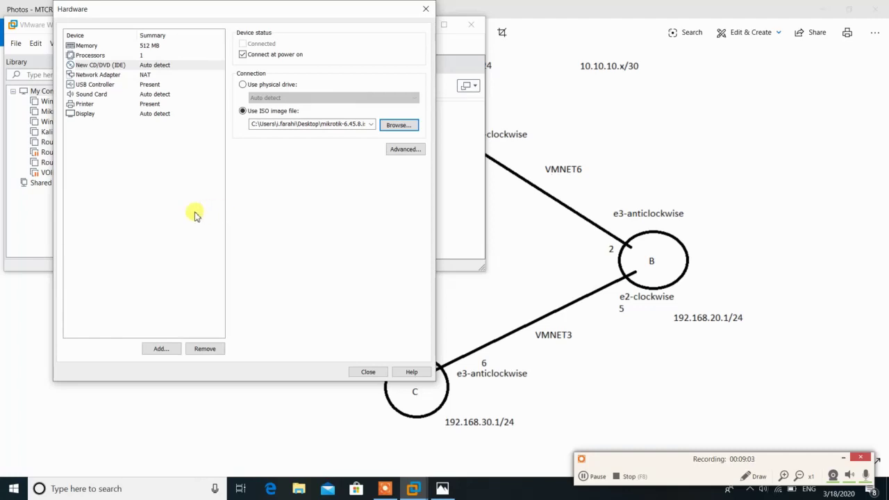
Remove RB-A's NAT adapter and add a new network adapter on custom VMnet2 (Host-only)
left_click(108, 75)
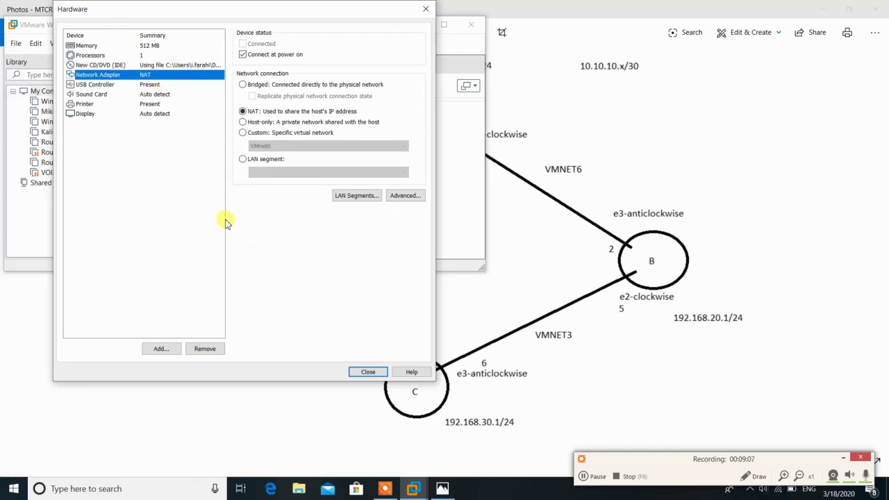
left_click(207, 347)
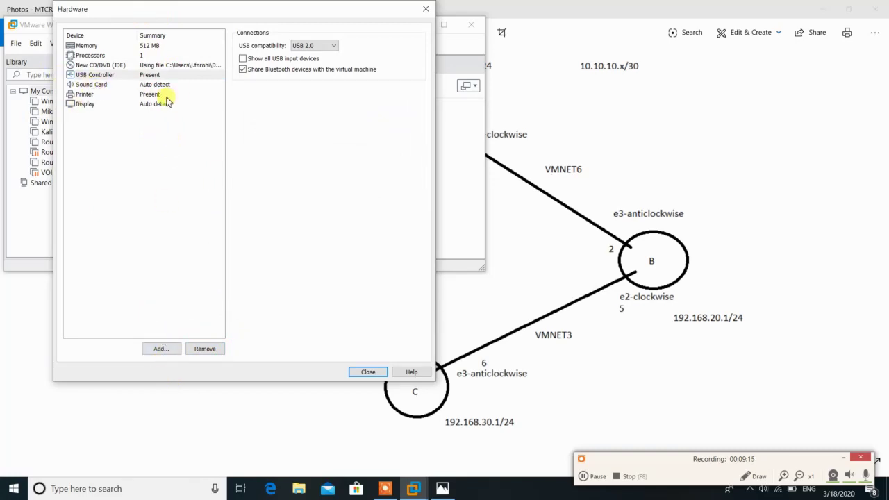
left_click(157, 349)
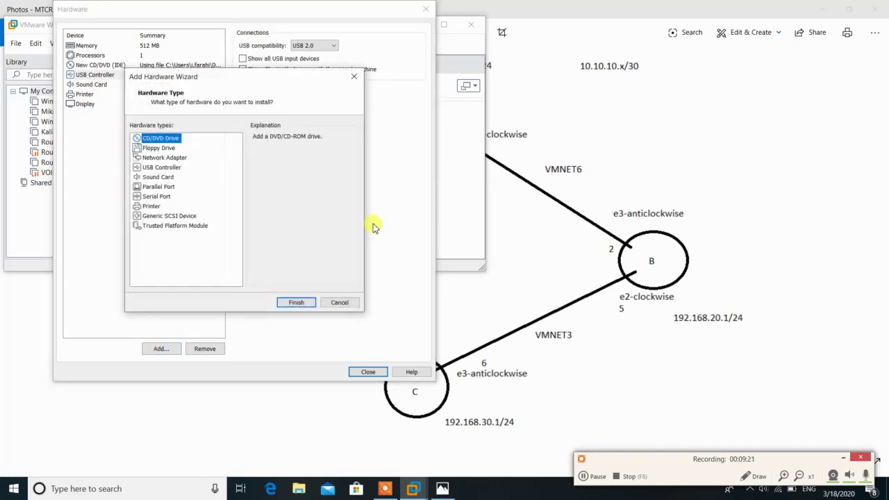
left_click(171, 159)
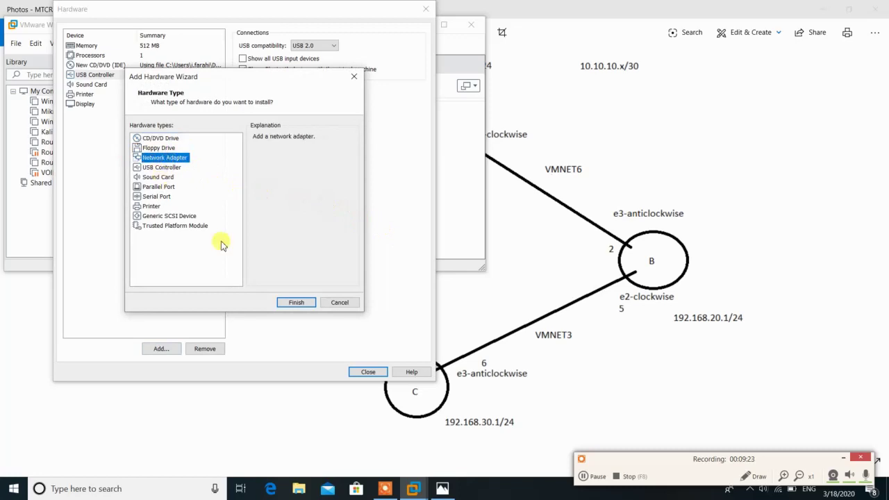
left_click(297, 302)
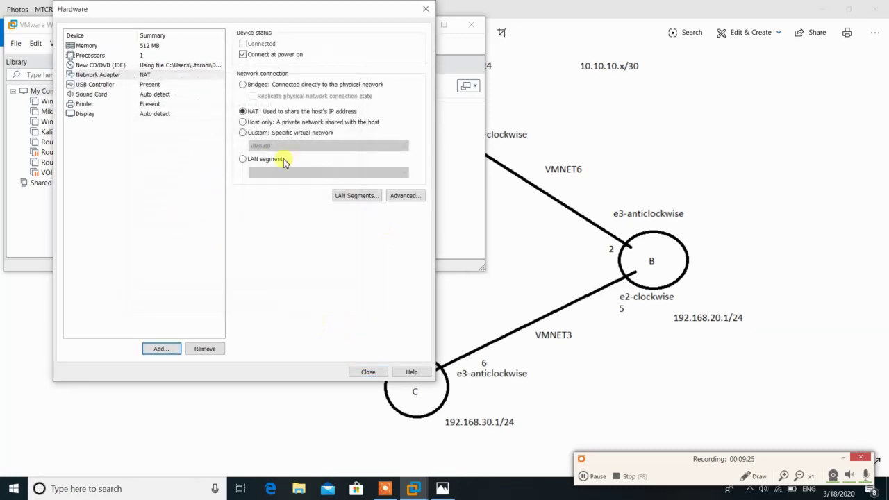
left_click(266, 133)
left_click(292, 146)
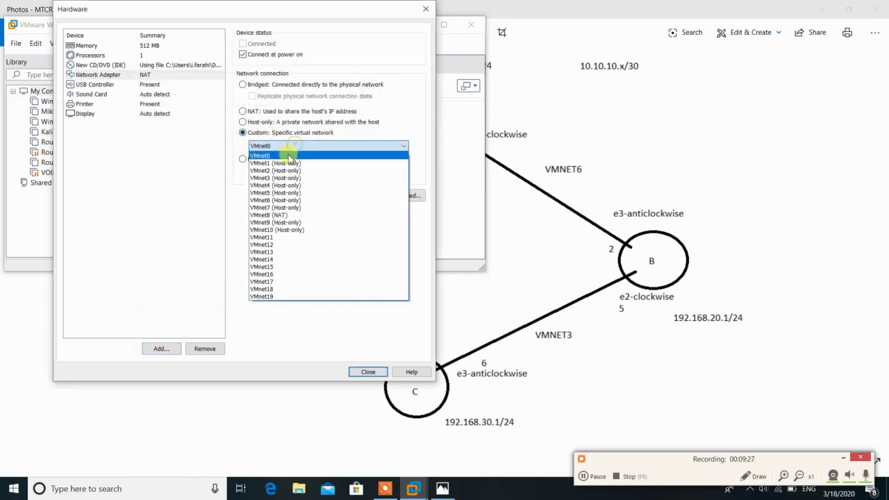
left_click(296, 174)
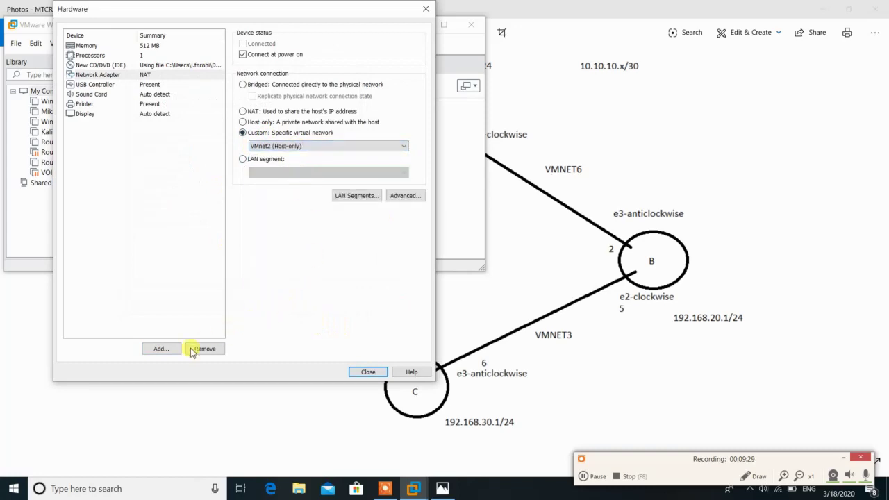
left_click(161, 349)
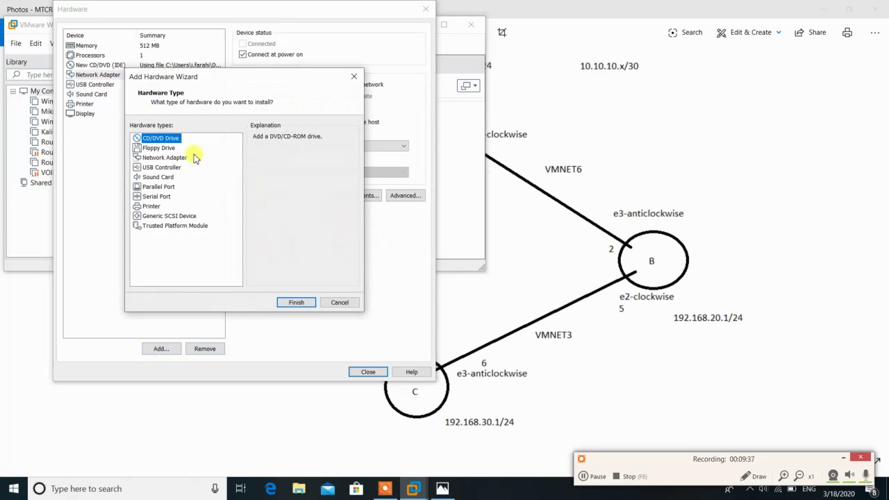
Add a second network adapter connected to custom VMnet6 (Host-only)
left_click(167, 157)
left_click(296, 303)
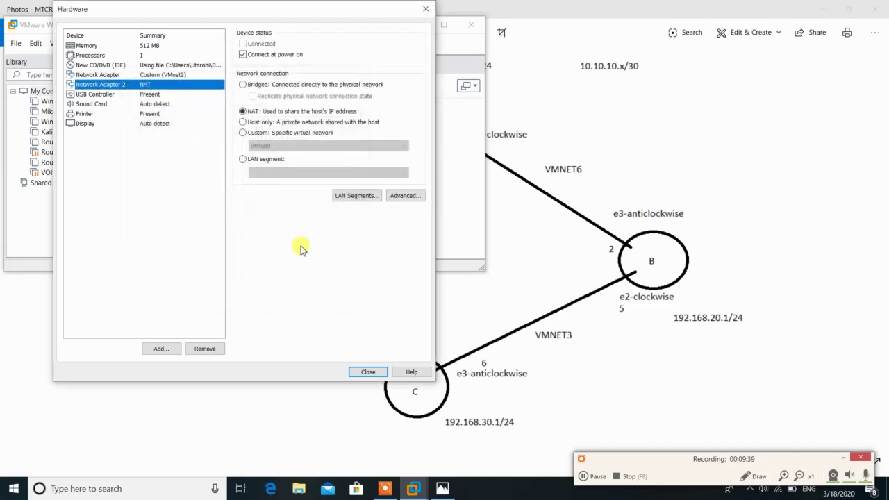
left_click(262, 132)
left_click(284, 147)
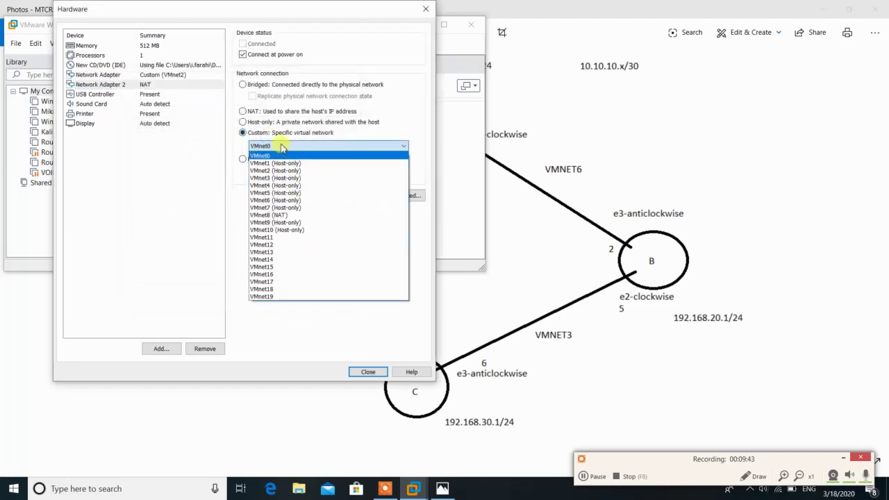
left_click(284, 202)
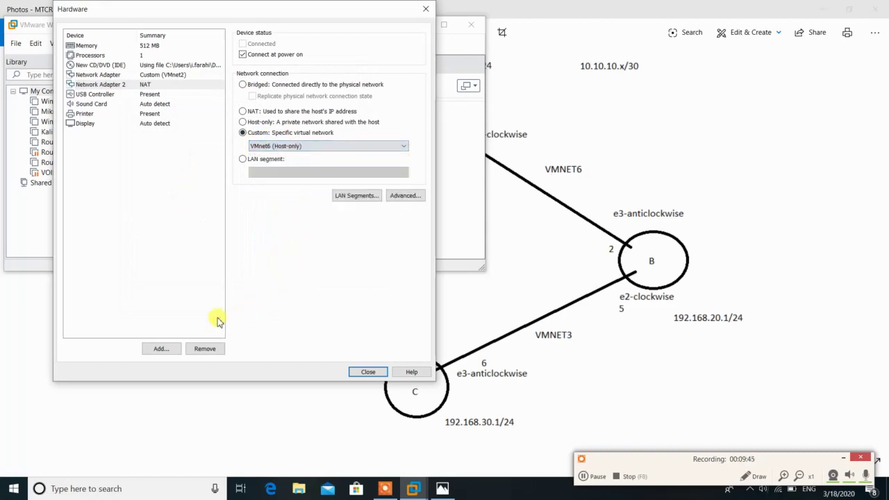
Add a third network adapter on custom VMnet9 (Host-only) and close the hardware settings
left_click(155, 352)
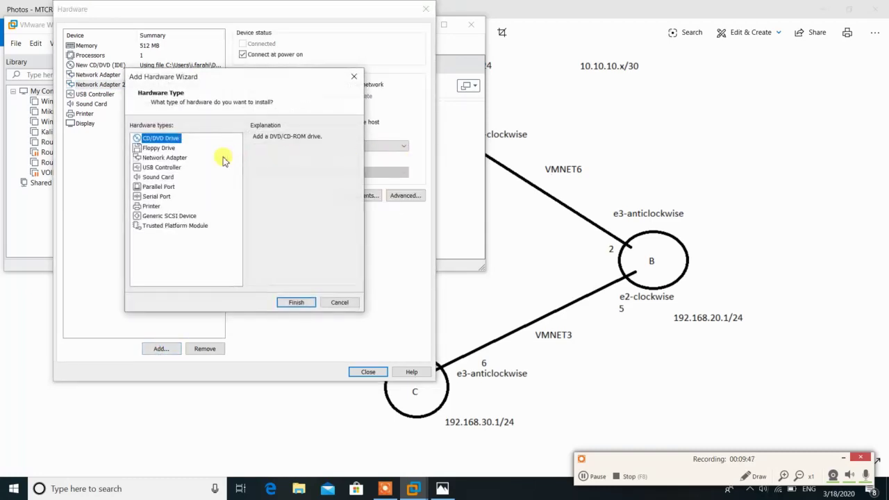
left_click(166, 157)
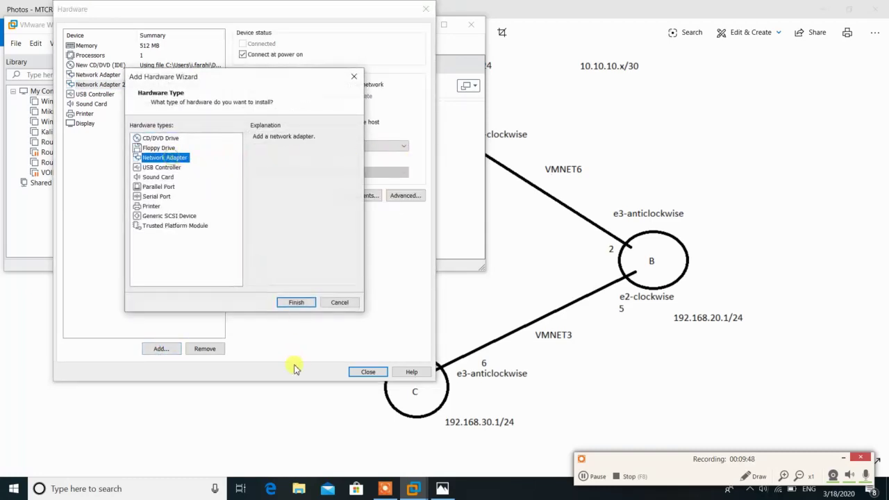
left_click(299, 303)
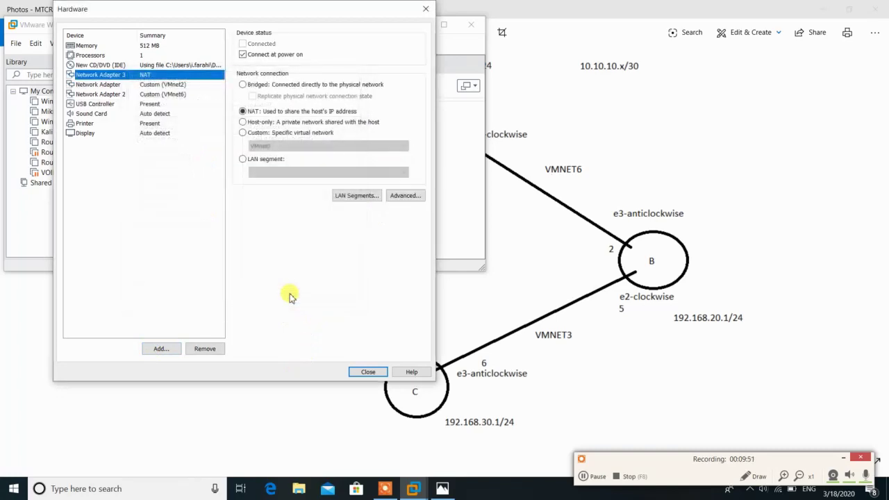
left_click(277, 135)
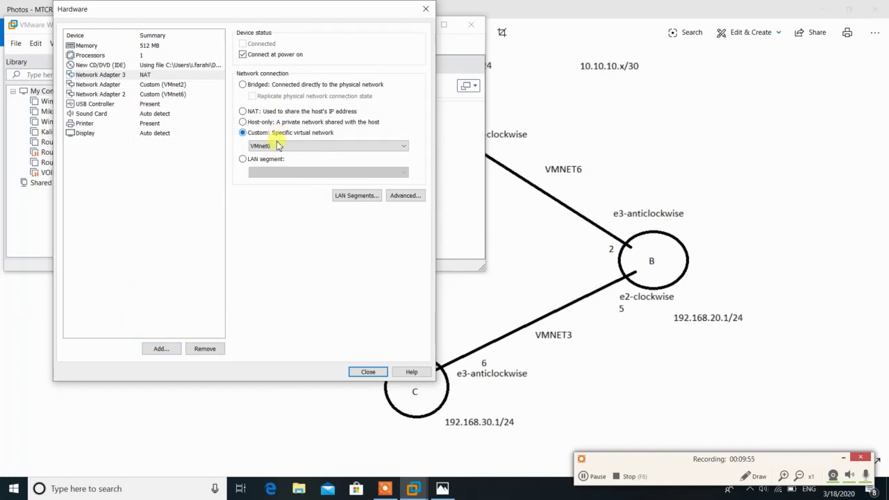
left_click(278, 145)
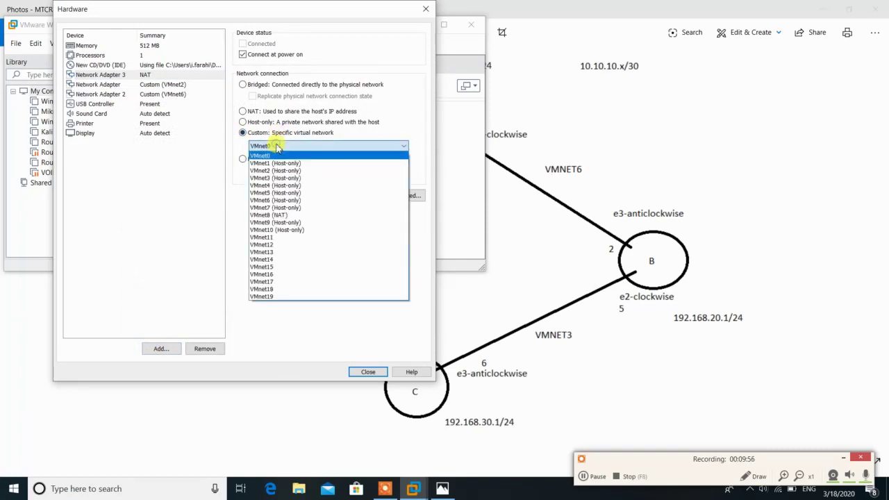
left_click(285, 222)
left_click(369, 373)
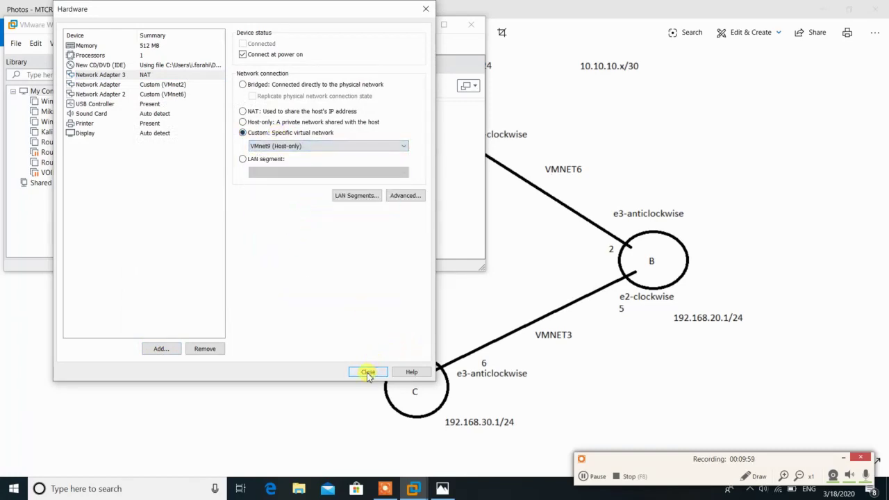
Finish creating RB-A, power it on, and dismiss the printing warning and installation hint
left_click(293, 256)
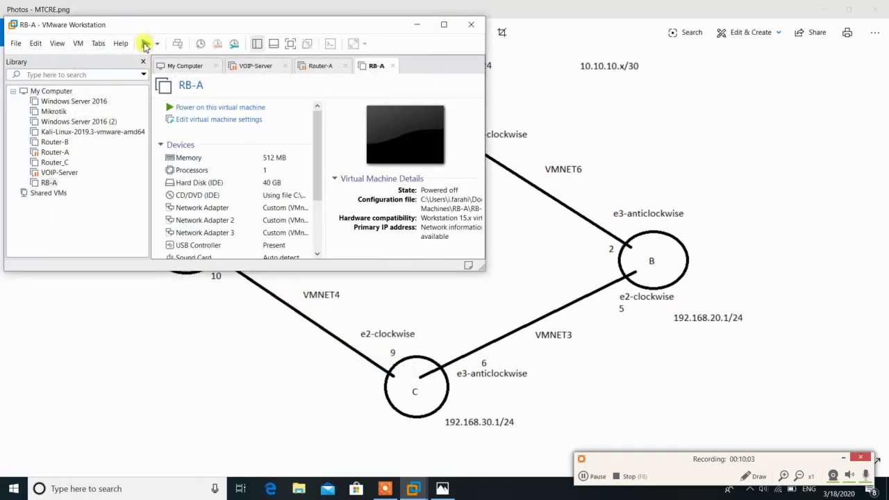
left_click(145, 43)
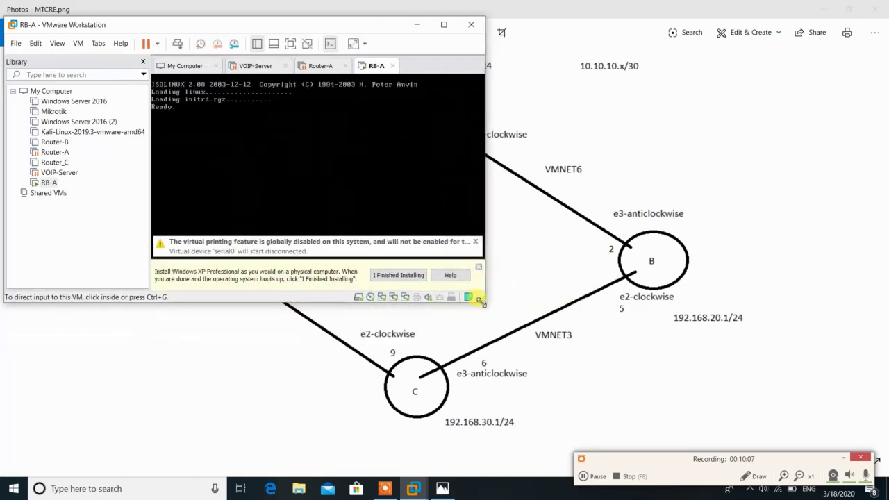
left_click(652, 362)
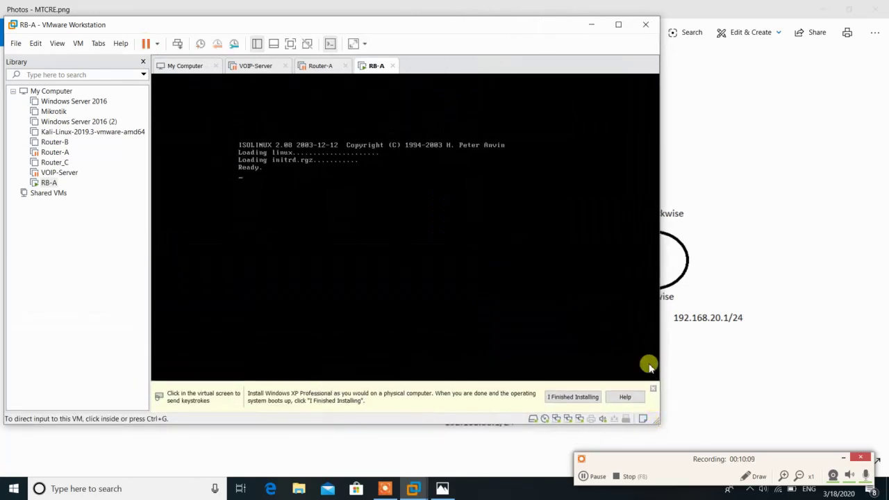
left_click(653, 389)
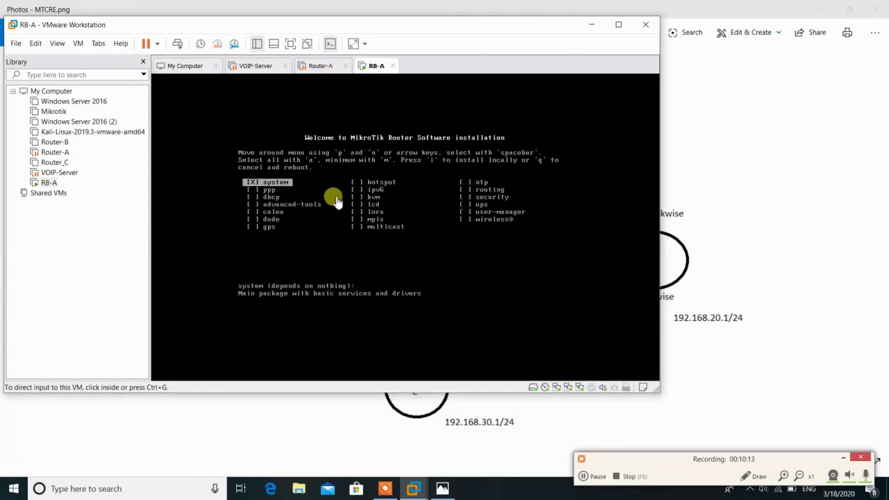
Install MikroTik with all packages selected, answering n to keep config and y to erase disk
left_click(328, 192)
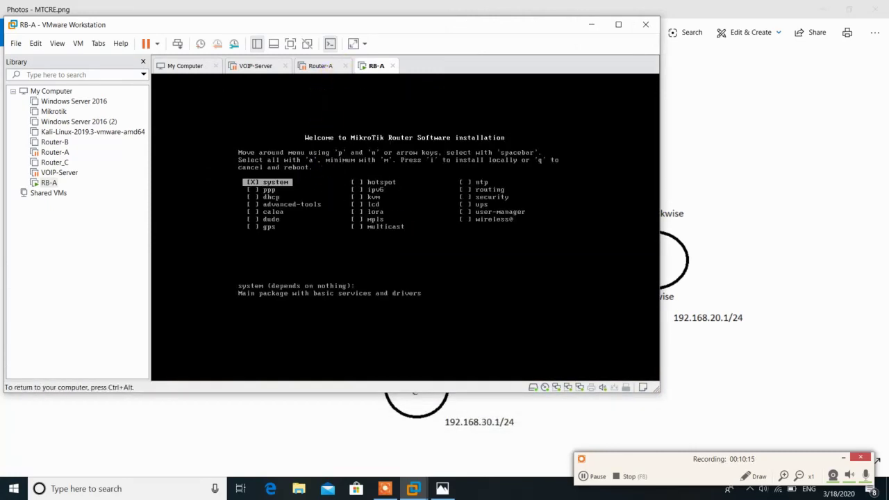
key("a")
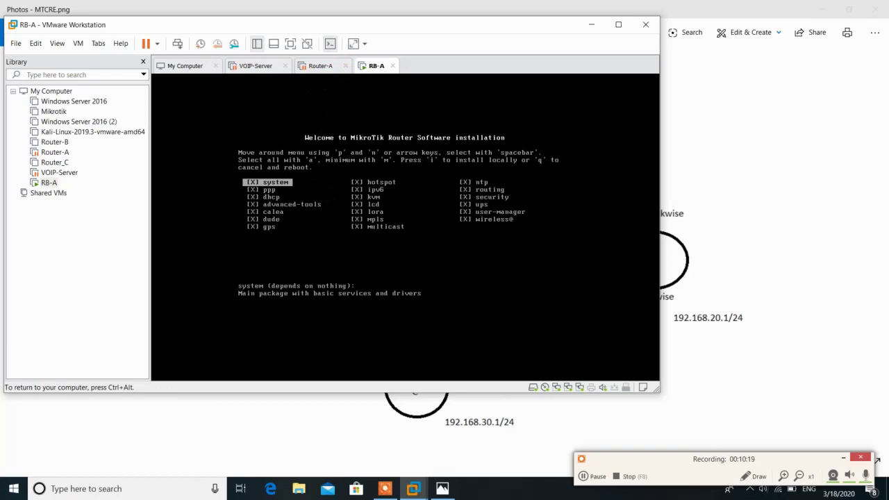
key("i")
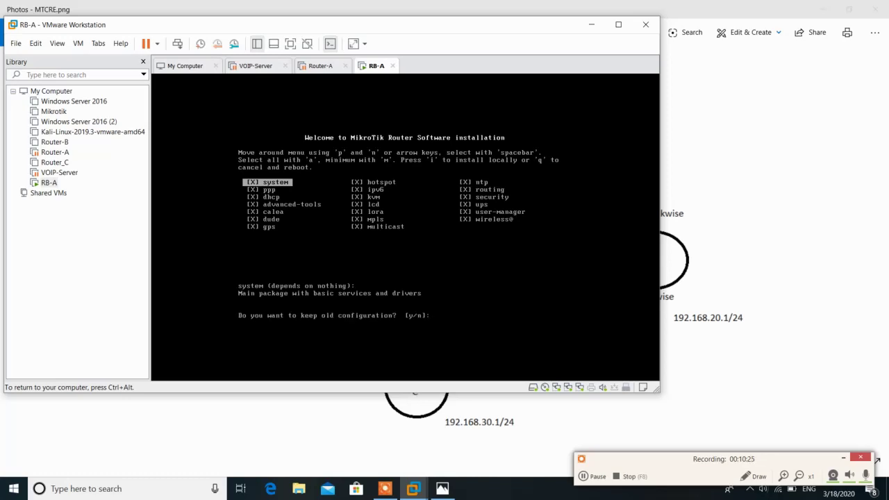
type("n")
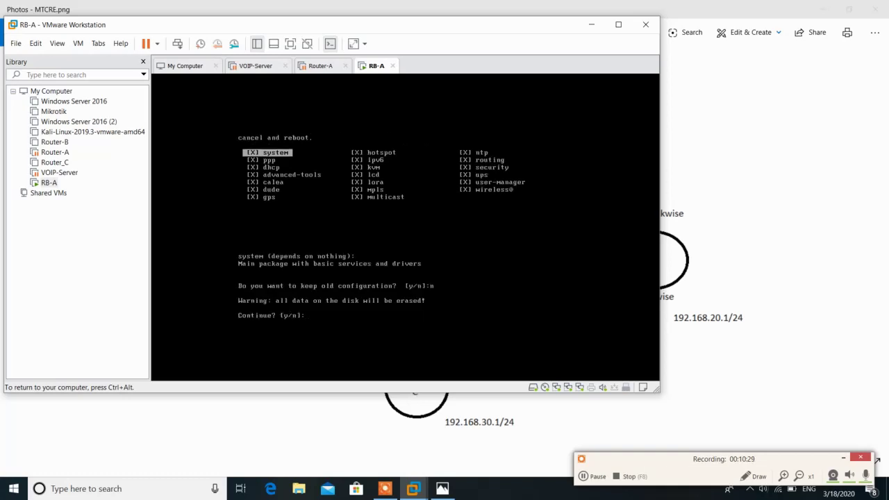
type("y")
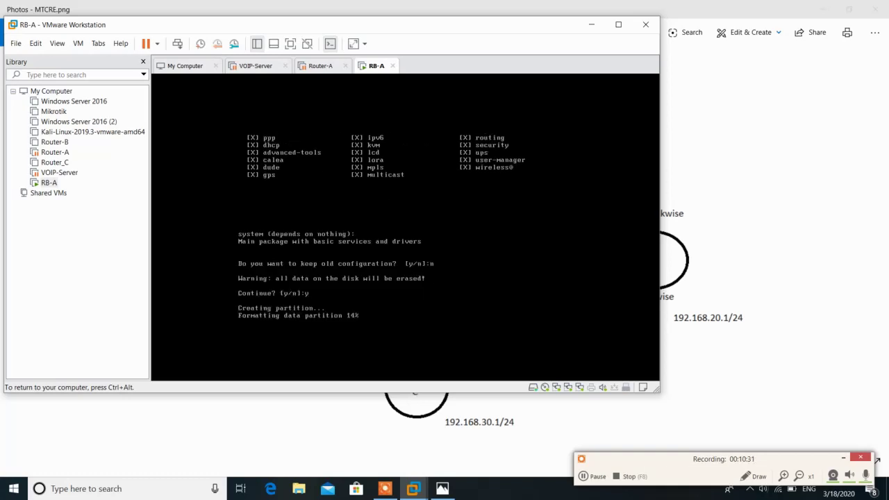
key("ctrl+alt")
Close the Router-A and VOIP-Server tabs and start a new virtual machine
left_click(344, 66)
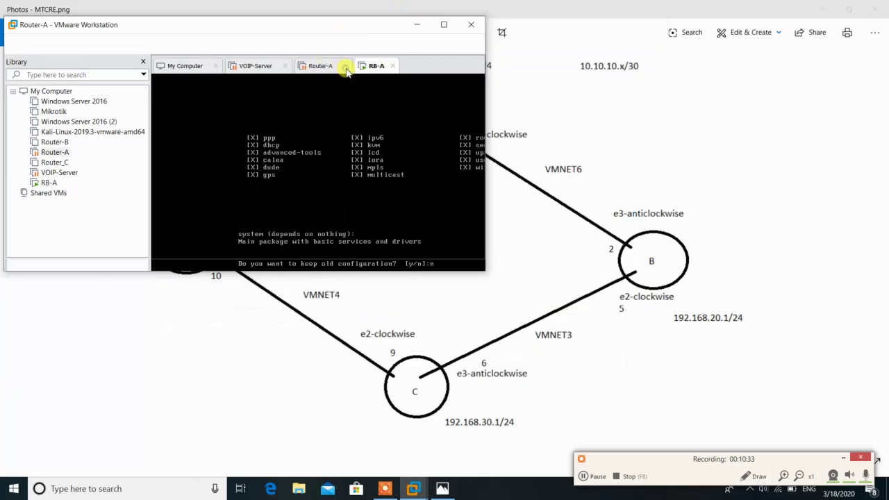
left_click(287, 66)
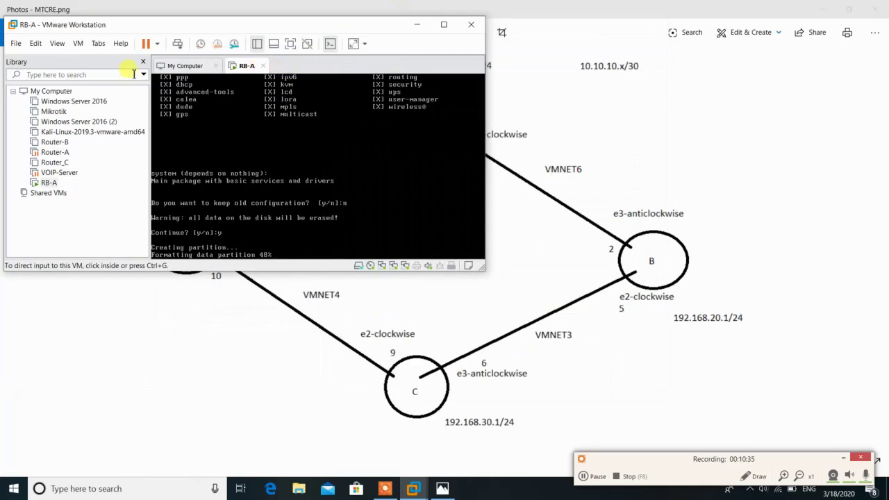
left_click(15, 43)
left_click(39, 62)
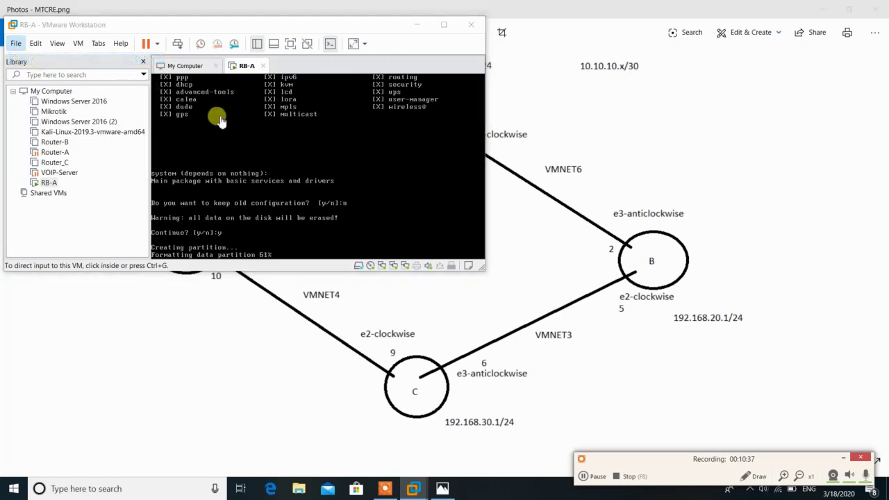
Define a Windows XP Professional VM installed later, name it, keep a 40 GB disk, then customize hardware
left_click(292, 257)
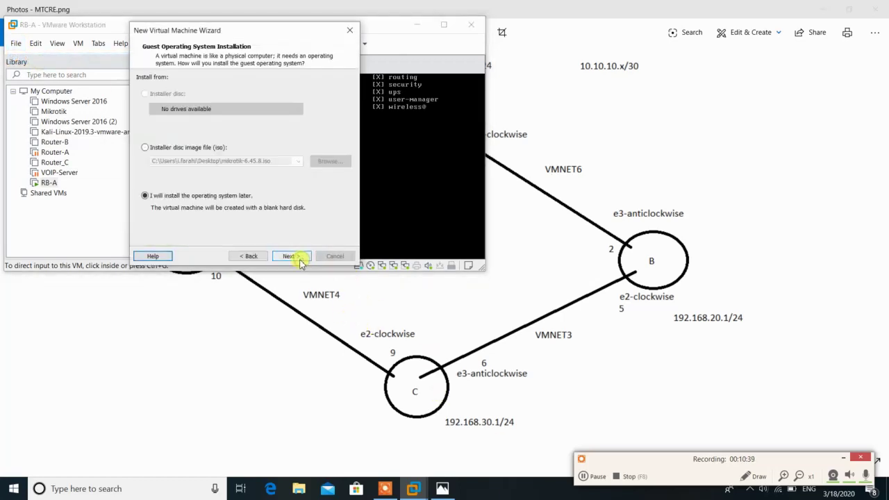
left_click(295, 257)
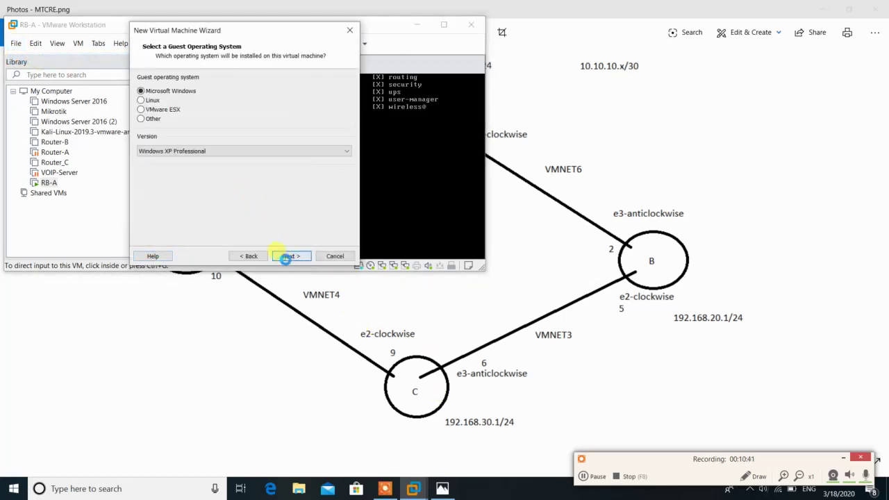
left_click(285, 257)
type("R")
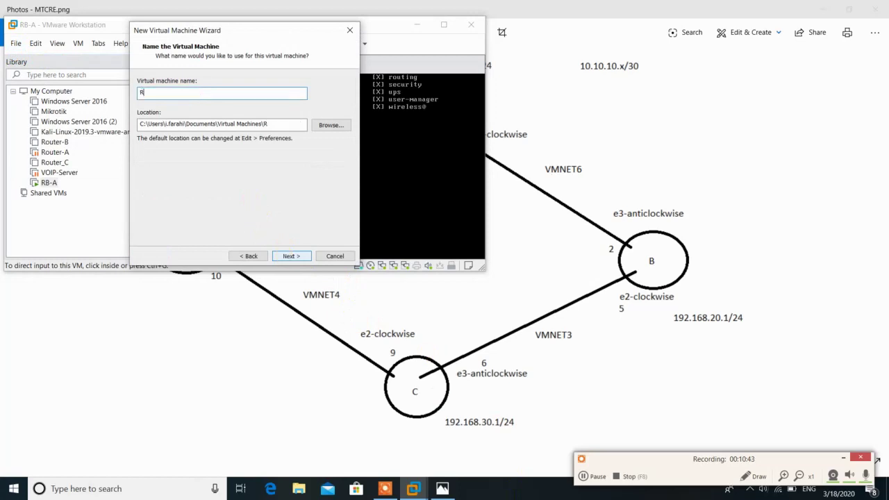
type("B-A")
left_click(287, 257)
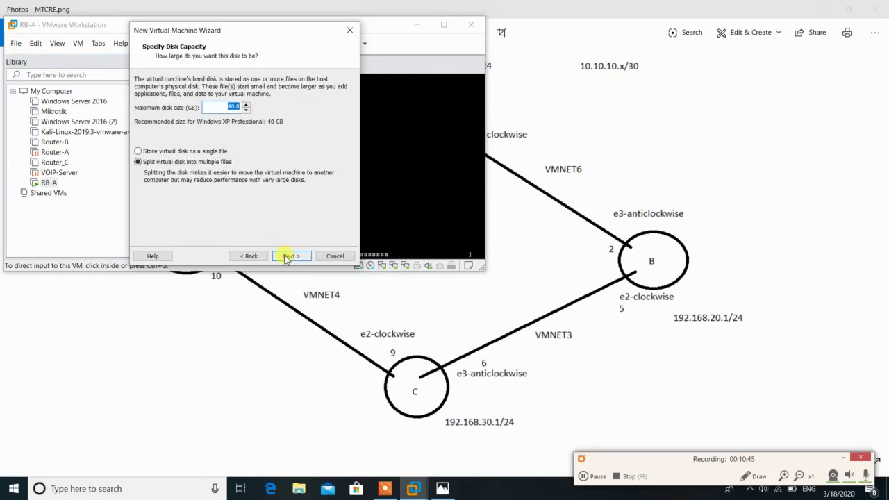
left_click(295, 254)
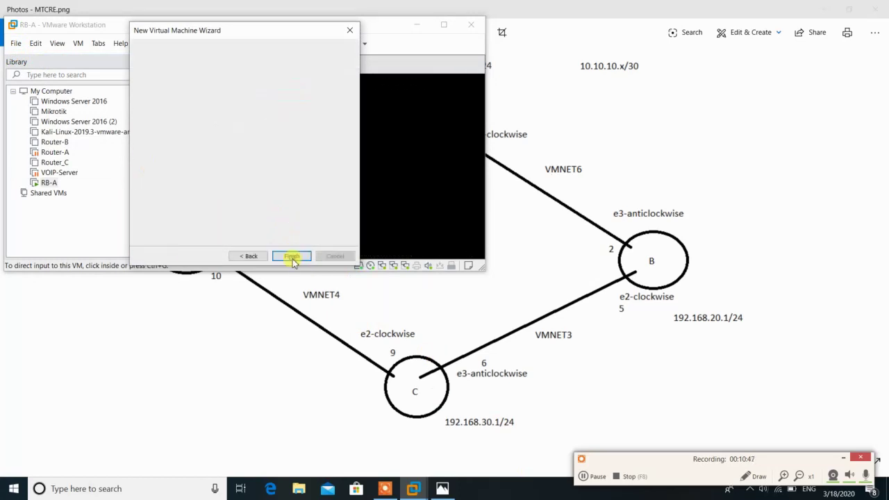
left_click(207, 189)
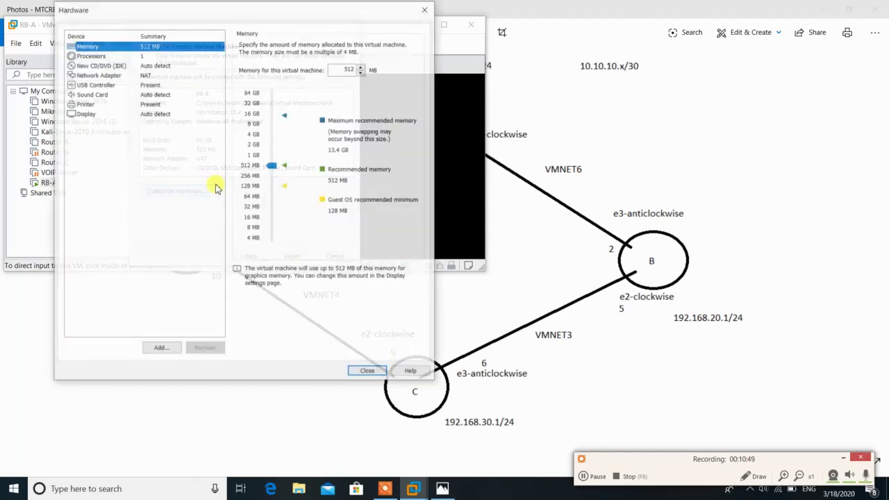
Set the CD/DVD drive to boot from the mikrotik-6.45.8 ISO image
left_click(102, 65)
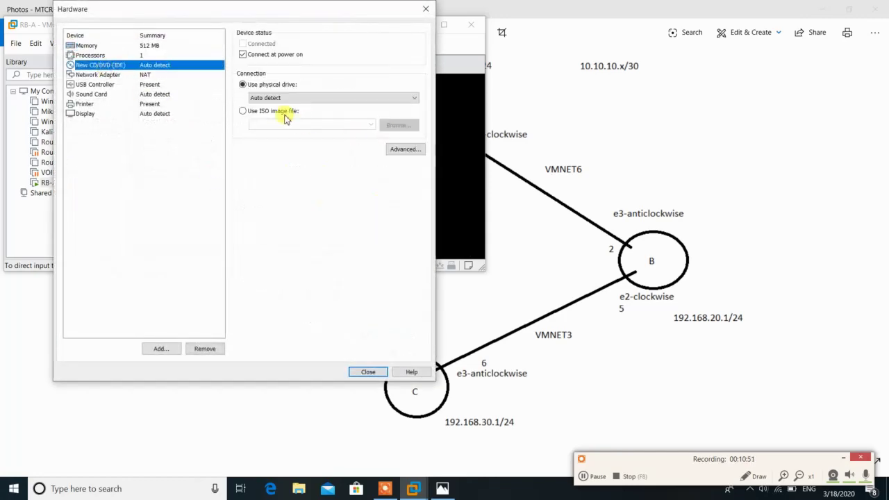
left_click(286, 111)
left_click(400, 125)
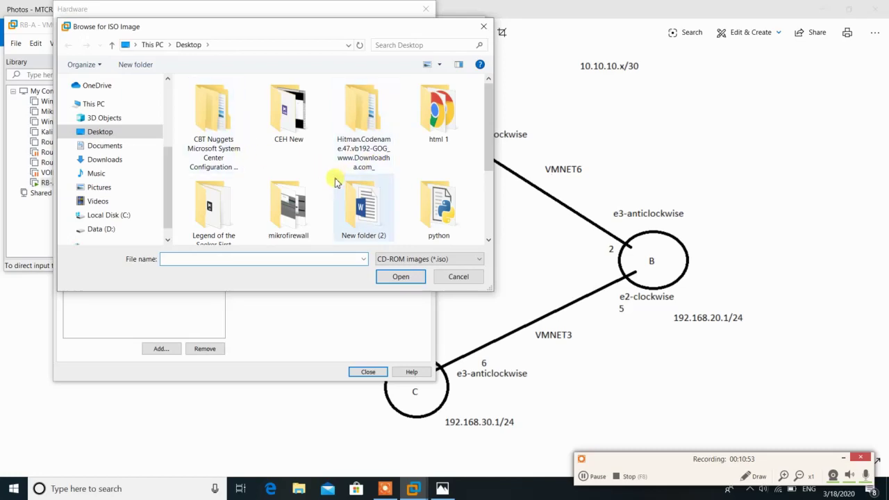
scroll(327, 202, "down", 2)
double_click(294, 200)
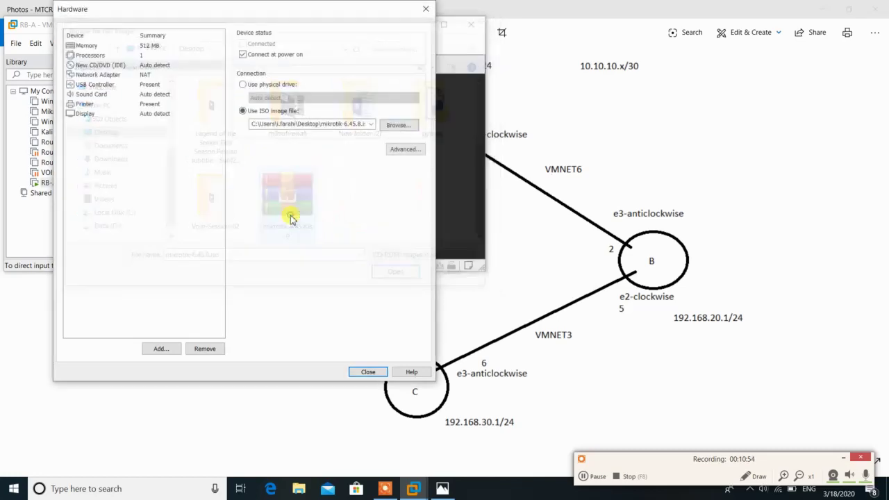
Replace the NAT network adapter with a new one on custom VMnet3 (Host-only)
left_click(122, 74)
left_click(271, 134)
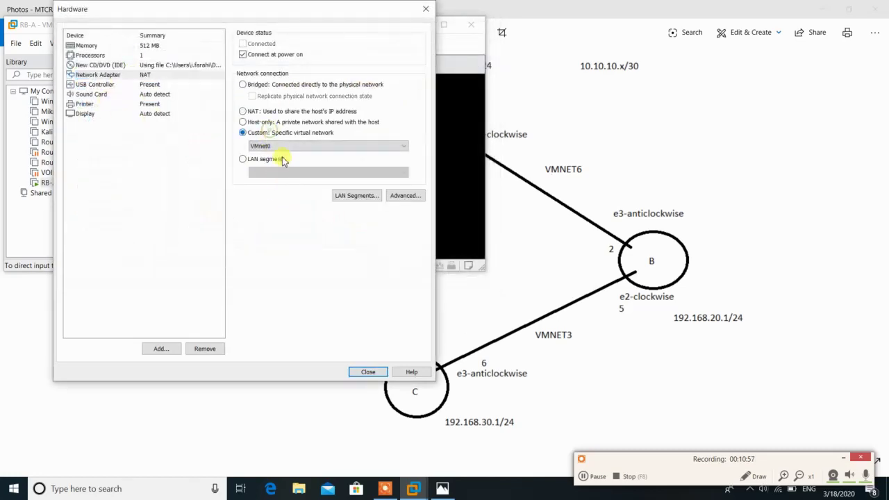
left_click(196, 351)
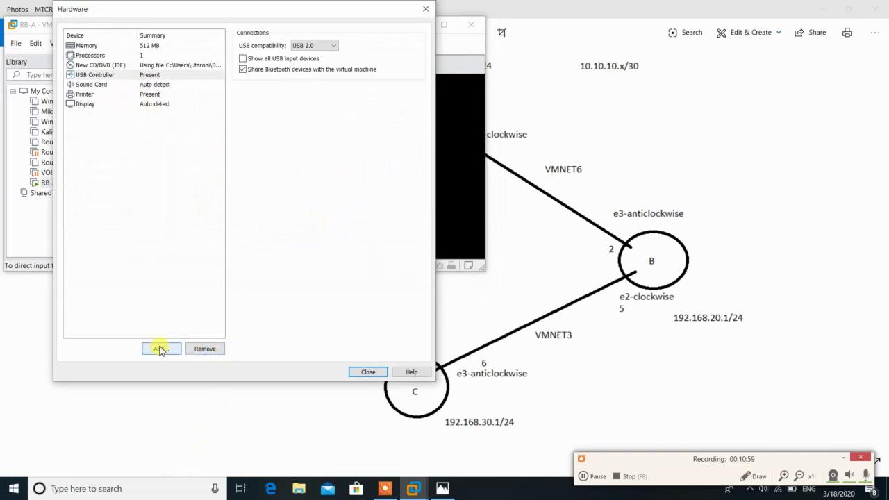
left_click(160, 348)
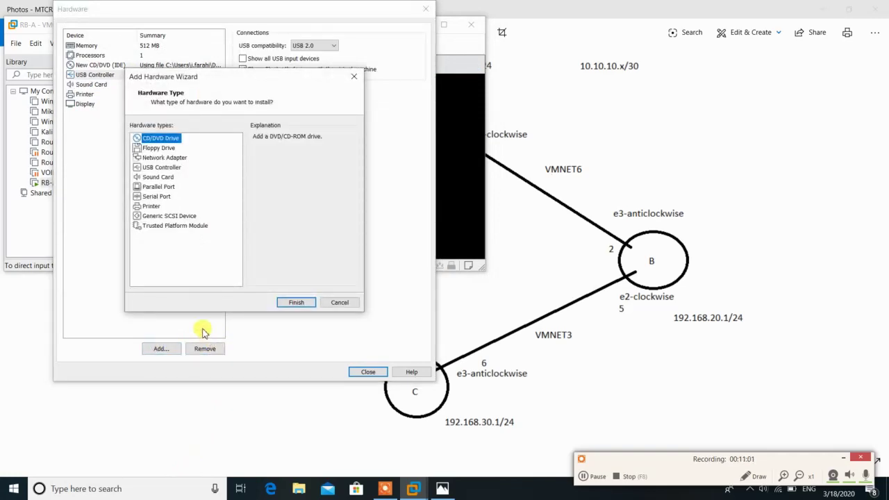
left_click(154, 158)
left_click(286, 303)
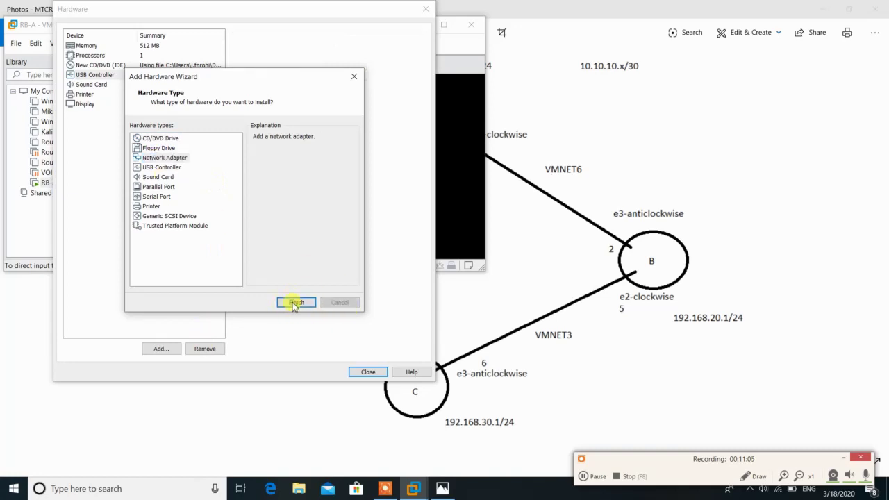
left_click(260, 133)
left_click(278, 146)
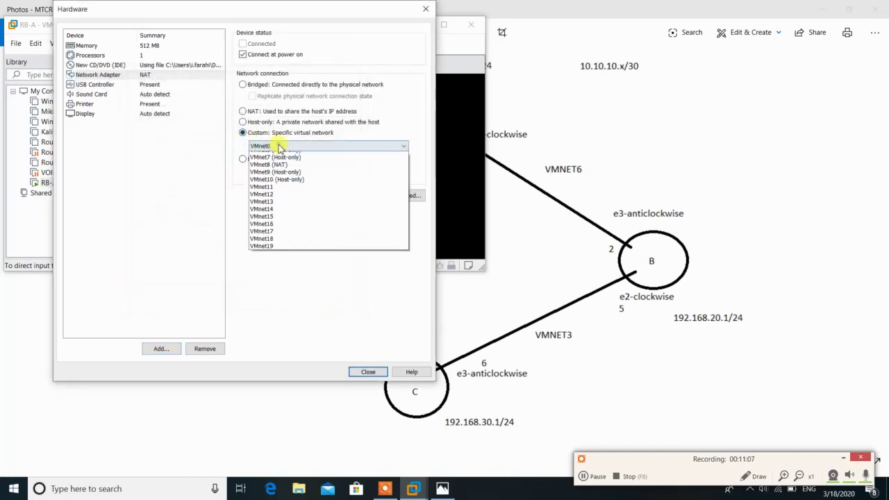
left_click(258, 175)
left_click(160, 348)
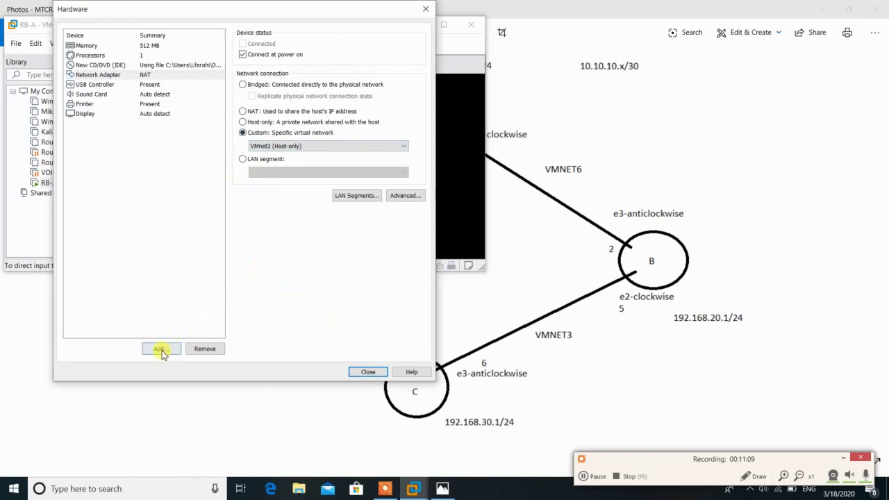
Add a second network adapter connected to custom VMnet7 (Host-only)
left_click(164, 158)
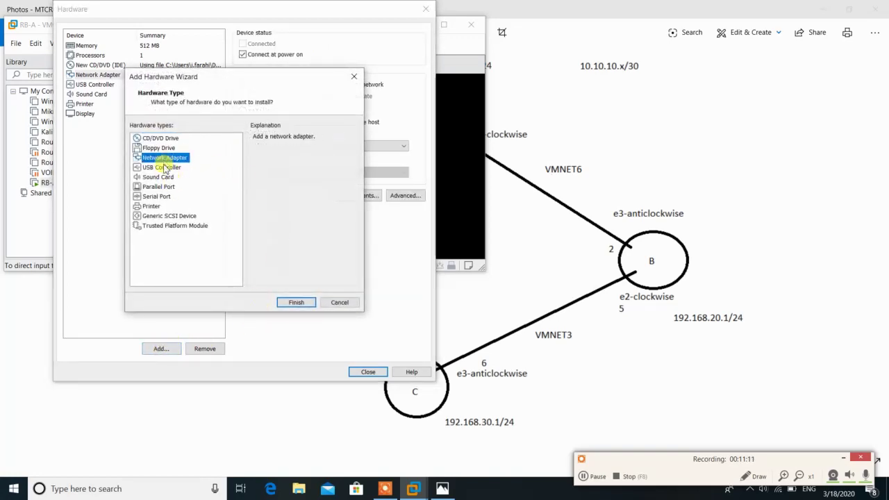
left_click(296, 302)
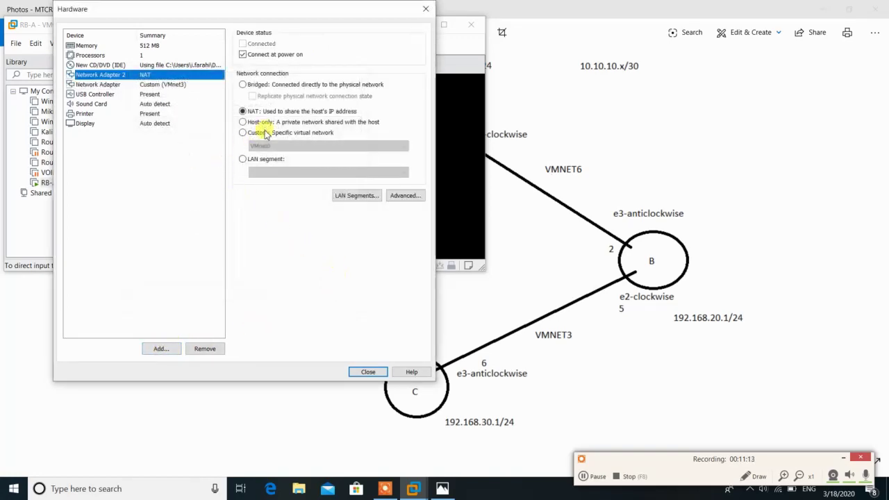
left_click(263, 132)
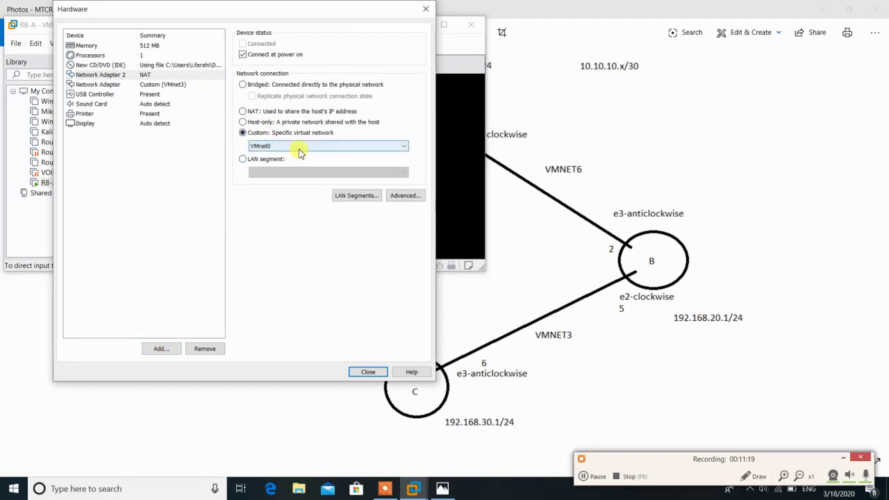
left_click(300, 153)
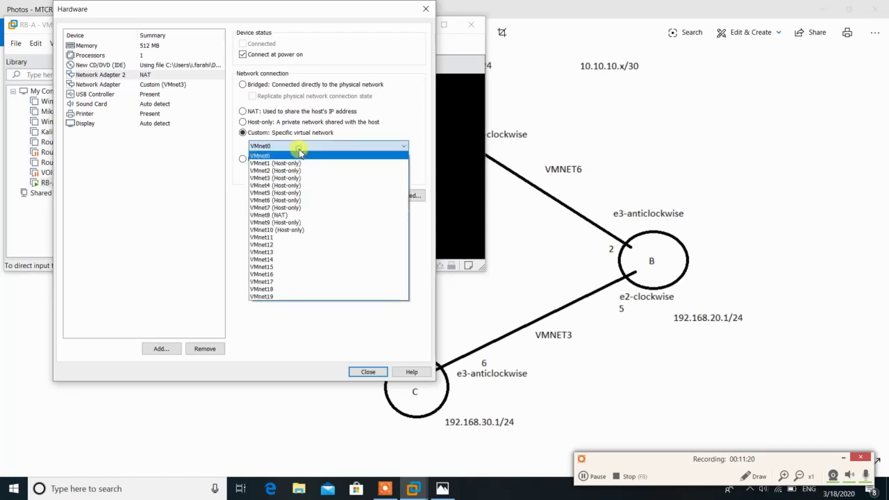
left_click(289, 208)
Add a third network adapter connected to custom VMnet6 (Host-only)
left_click(161, 349)
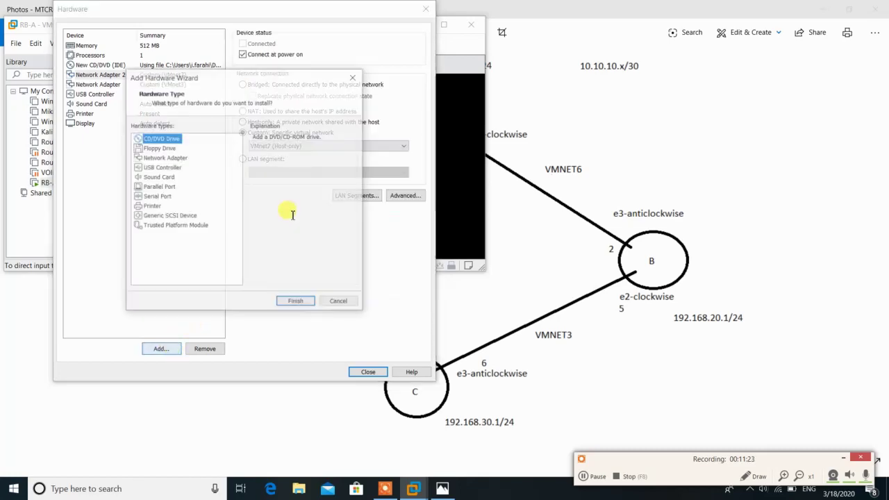
left_click(164, 158)
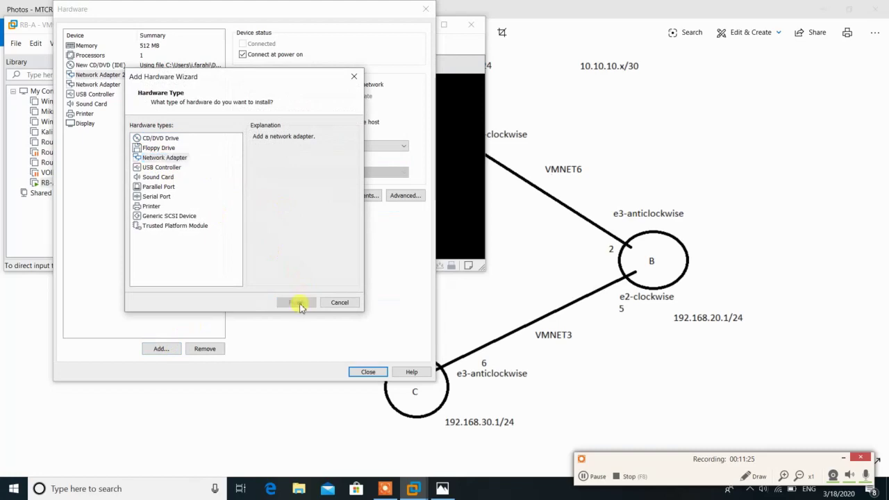
left_click(297, 303)
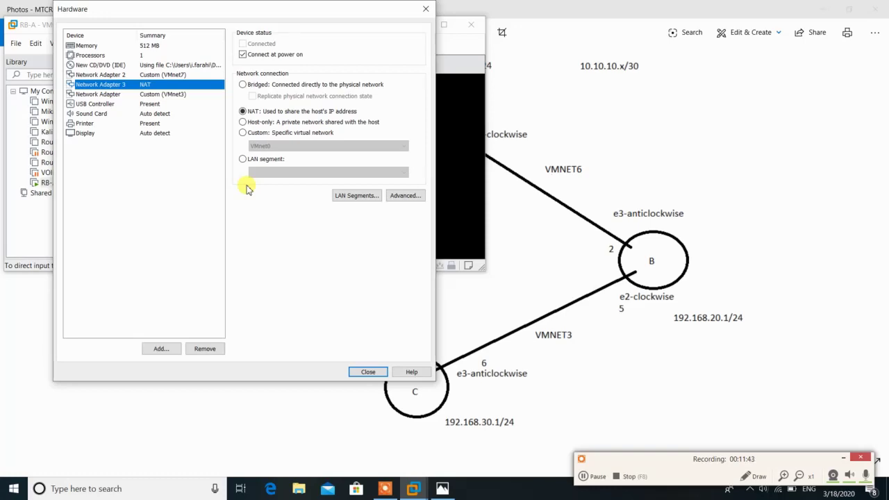
left_click(268, 132)
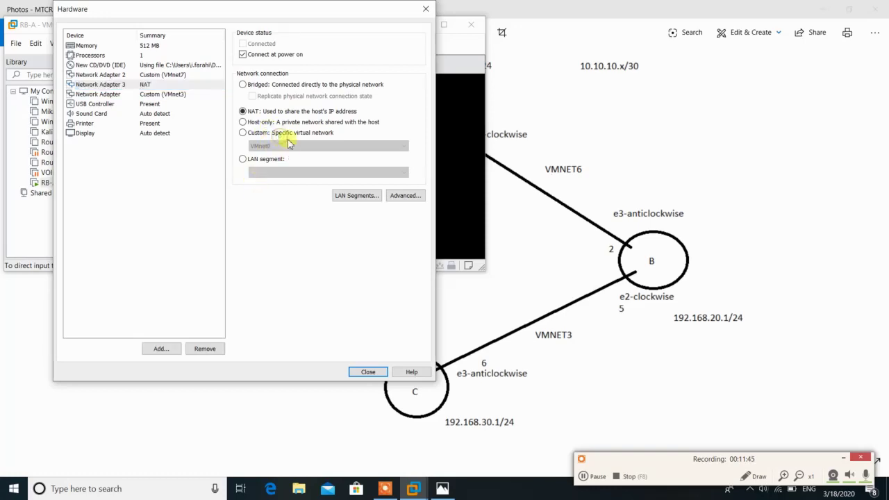
left_click(289, 145)
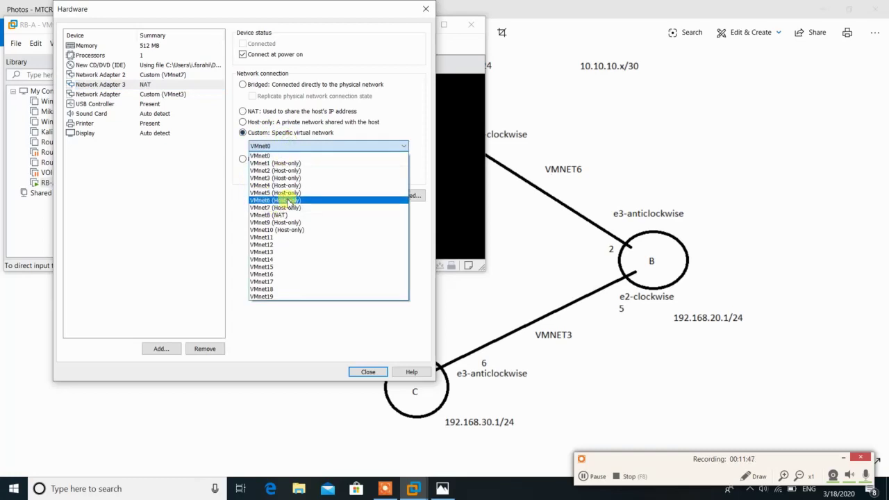
left_click(289, 201)
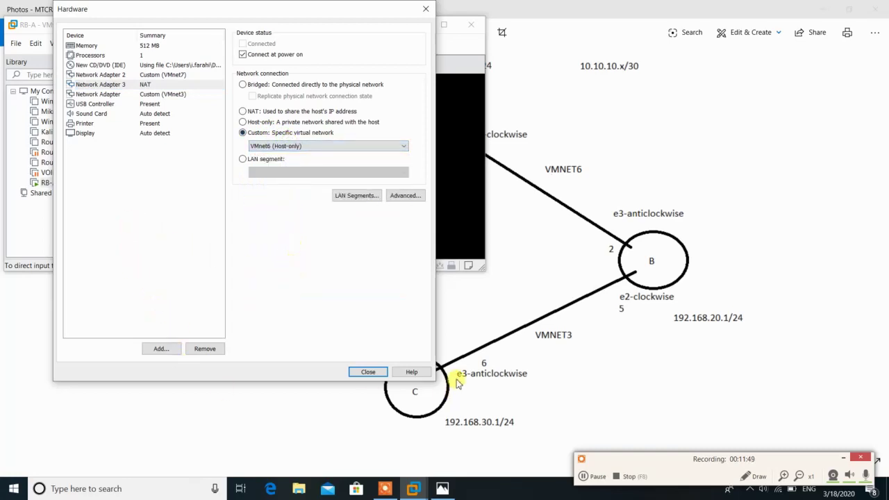
Review the sound card and all three adapters' network settings, then close hardware settings
left_click(108, 114)
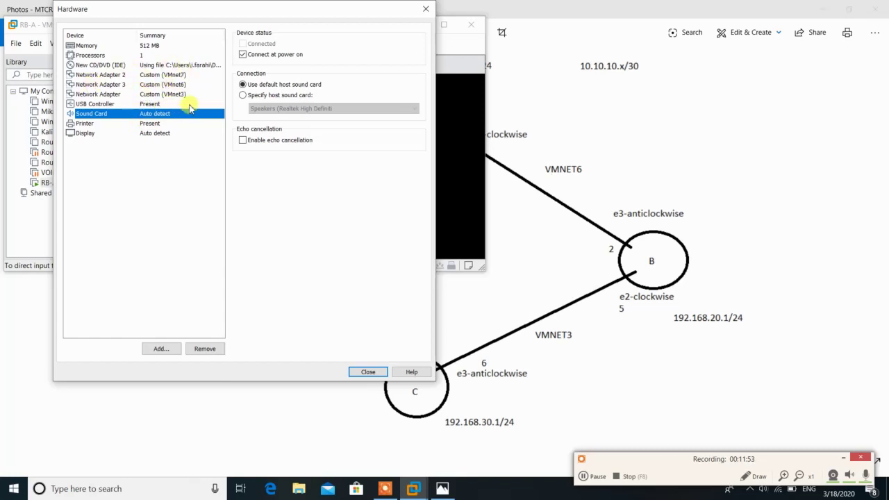
left_click(173, 95)
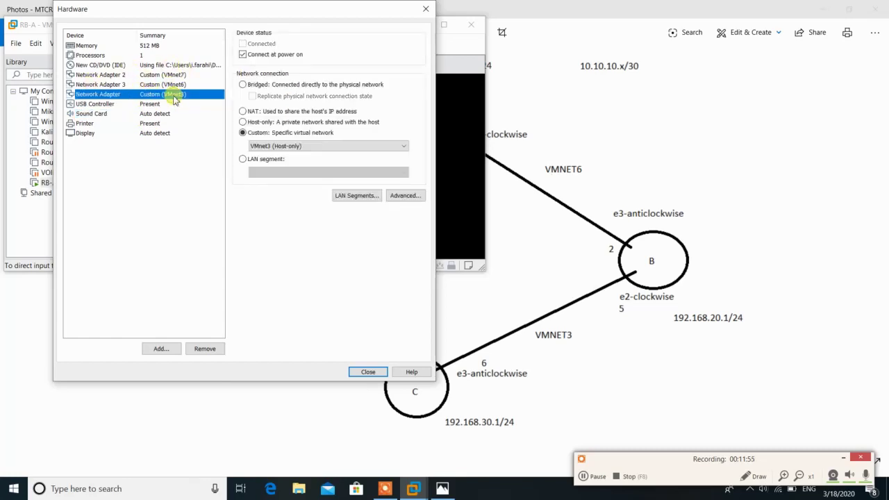
left_click(141, 84)
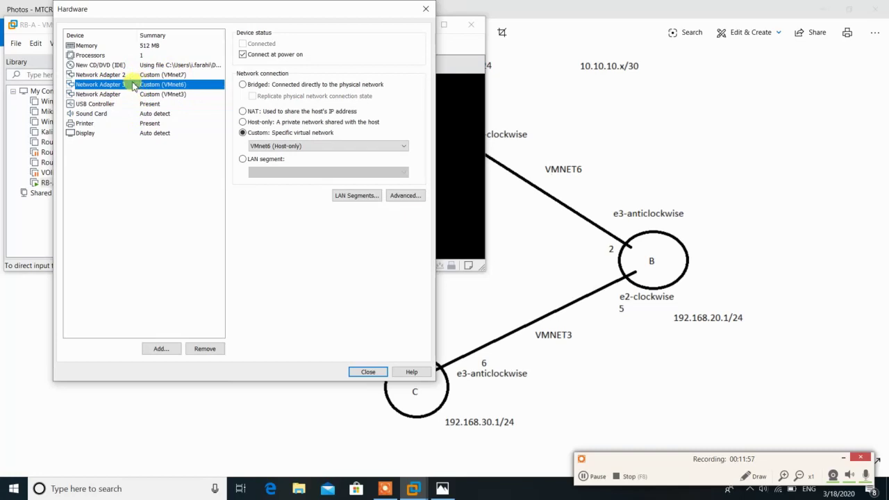
left_click(142, 75)
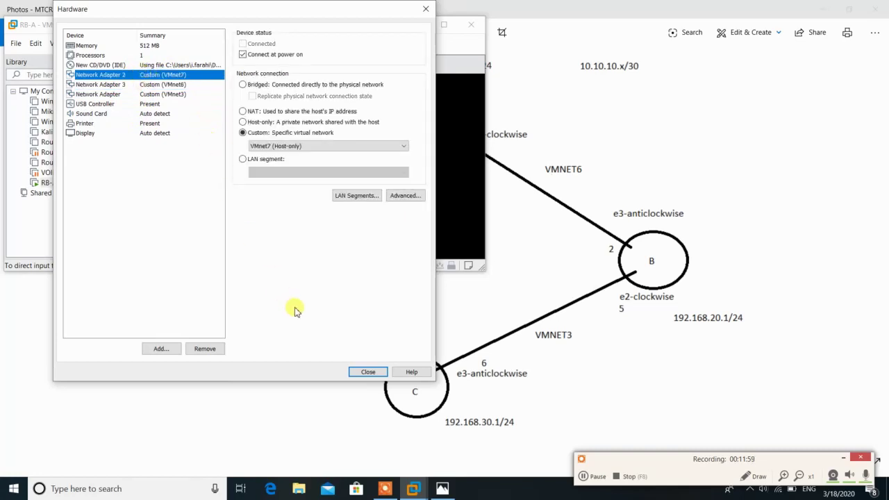
left_click(366, 372)
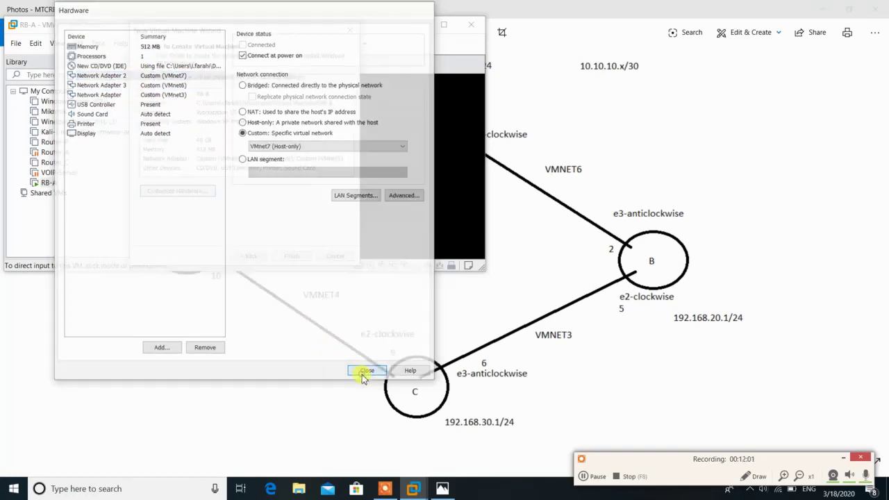
Finish creating RB-B and reboot RB-A after its RouterOS install
left_click(296, 255)
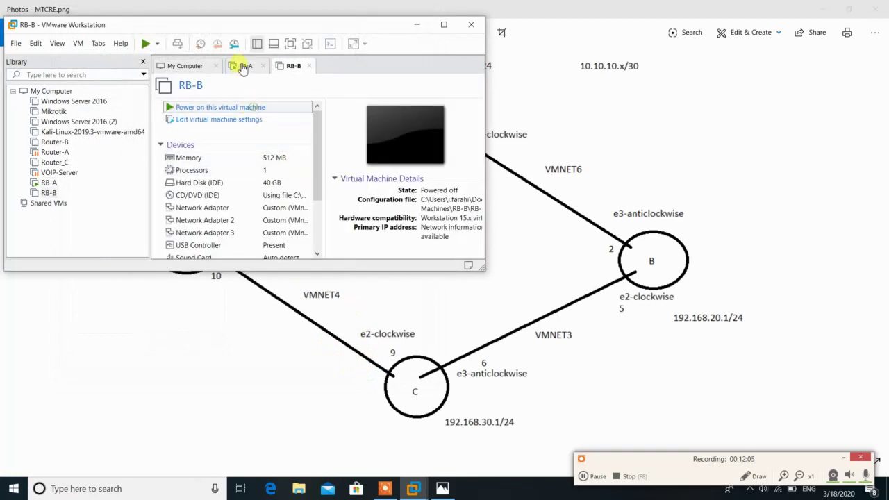
left_click(241, 65)
left_click(281, 177)
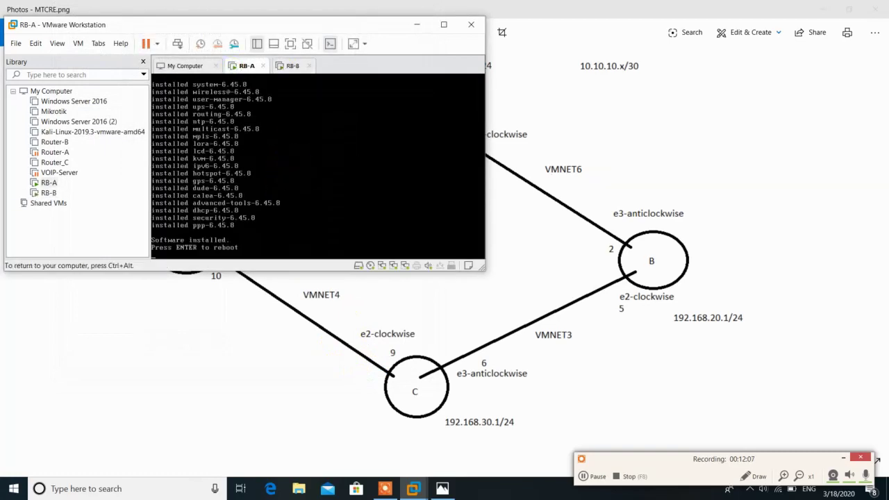
key("Return")
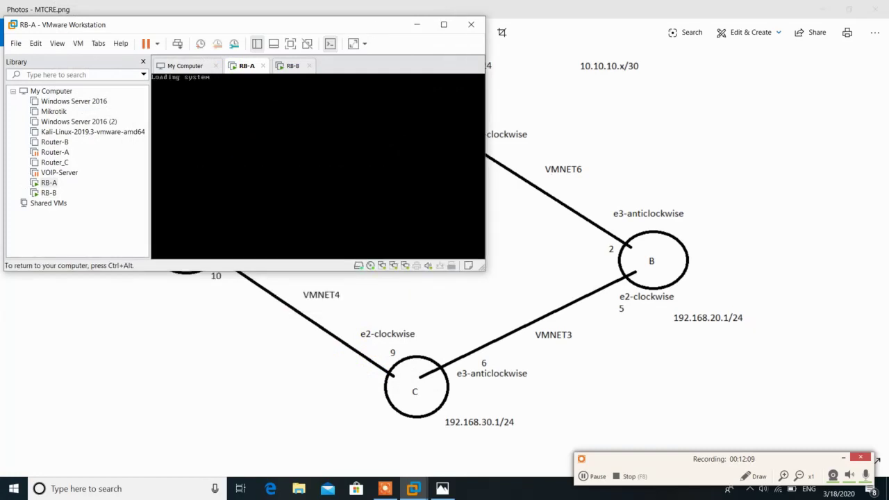
key("ctrl+alt")
On RB-B, install all RouterOS packages with a fresh configuration and erased disk
left_click(292, 66)
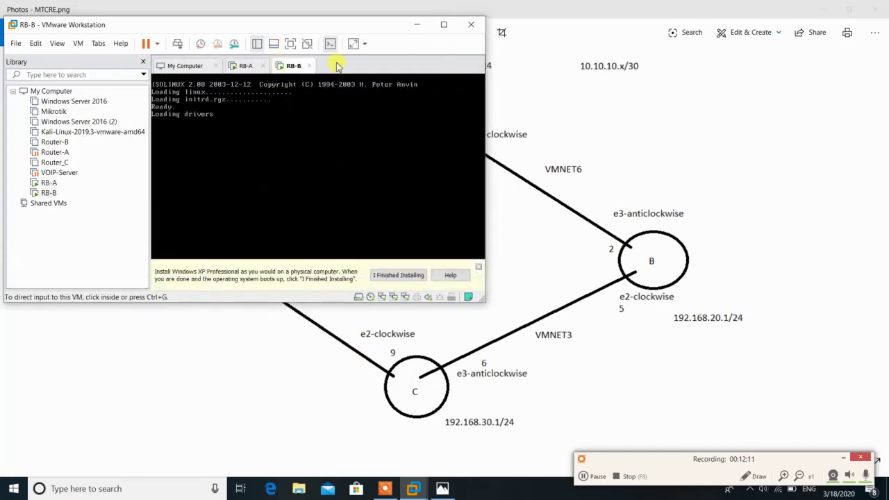
left_click(478, 267)
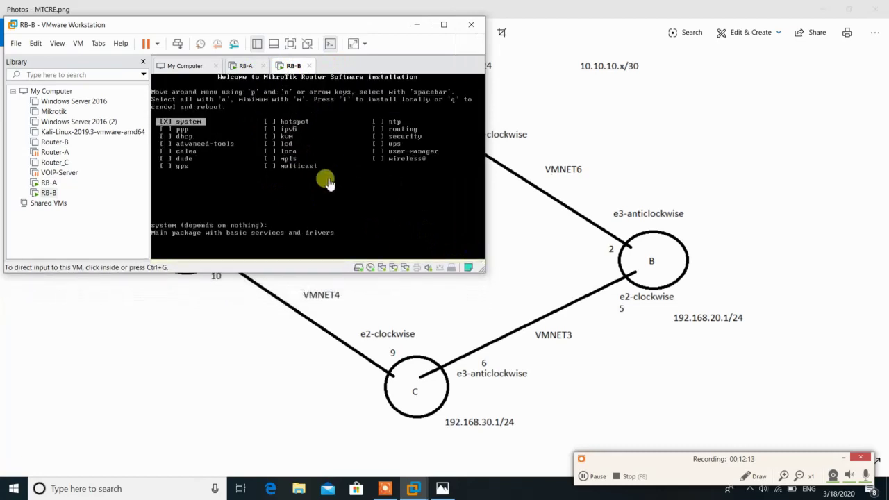
left_click(328, 182)
key("a")
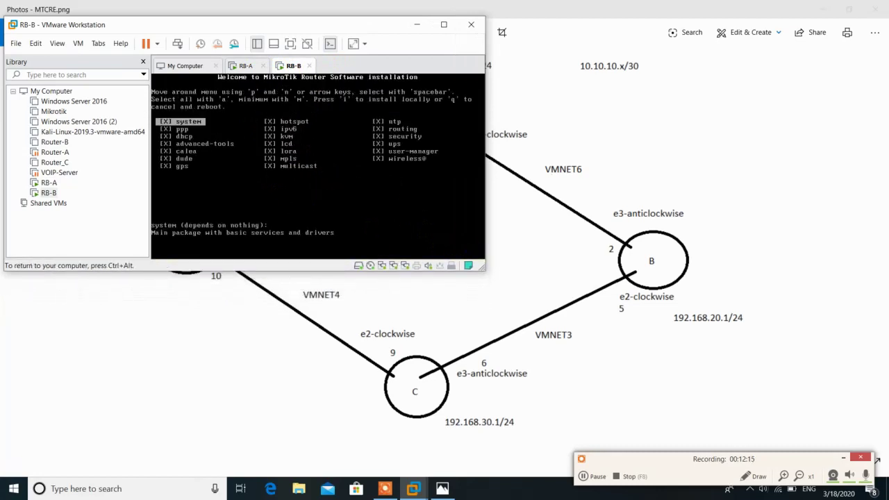
type("i")
type("n")
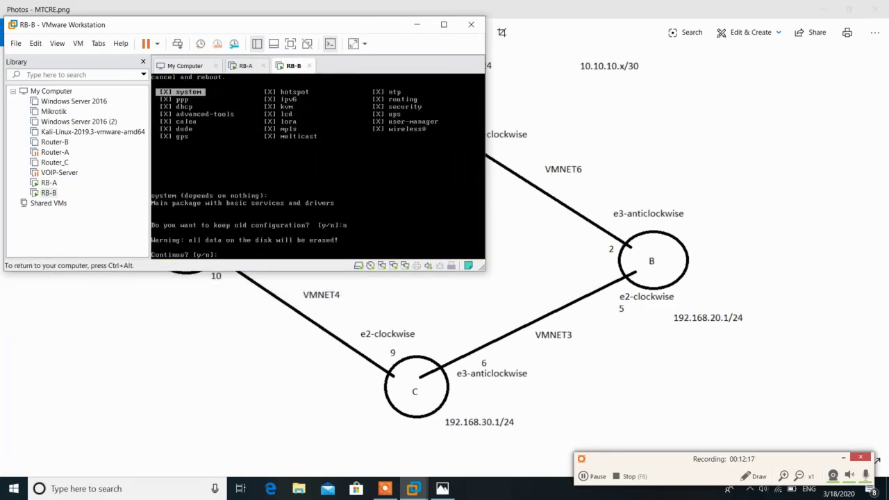
type("y")
key("ctrl+alt")
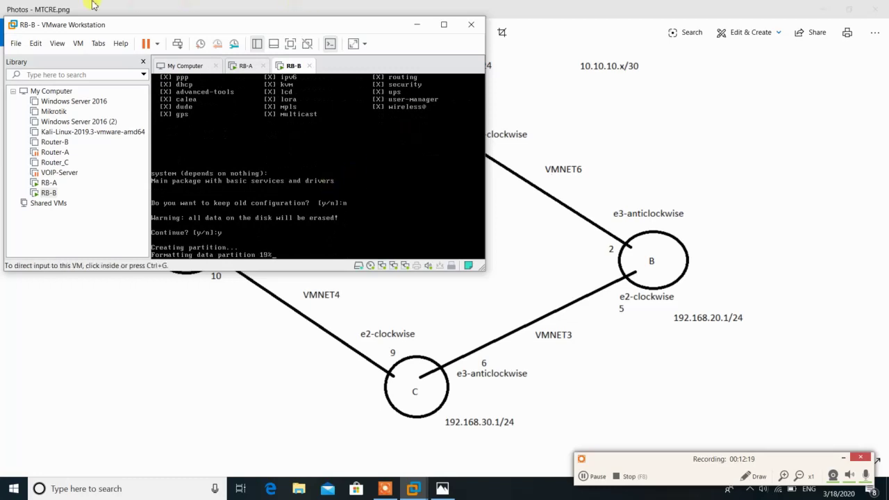
Start creating another new virtual machine with Ctrl+N
left_click(15, 43)
left_click(16, 43)
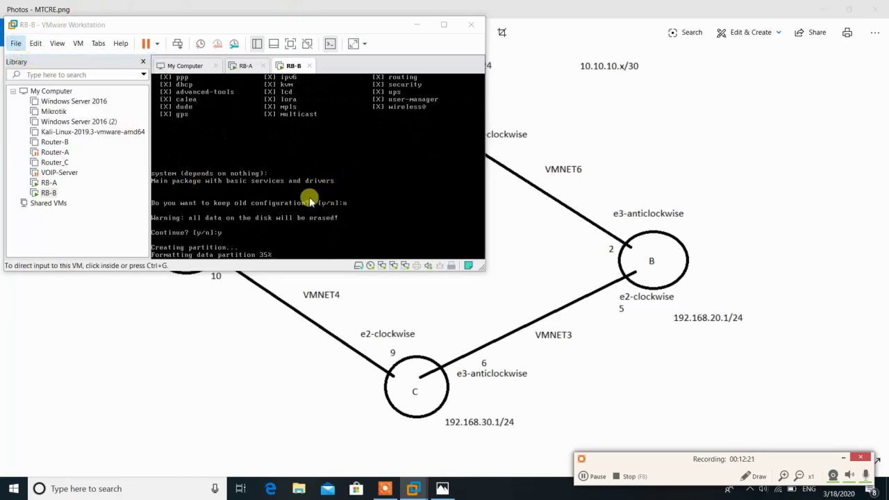
key("ctrl+n")
Step through the wizard, name the VM RB…, and accept a 40 GB single-file disk
left_click(292, 256)
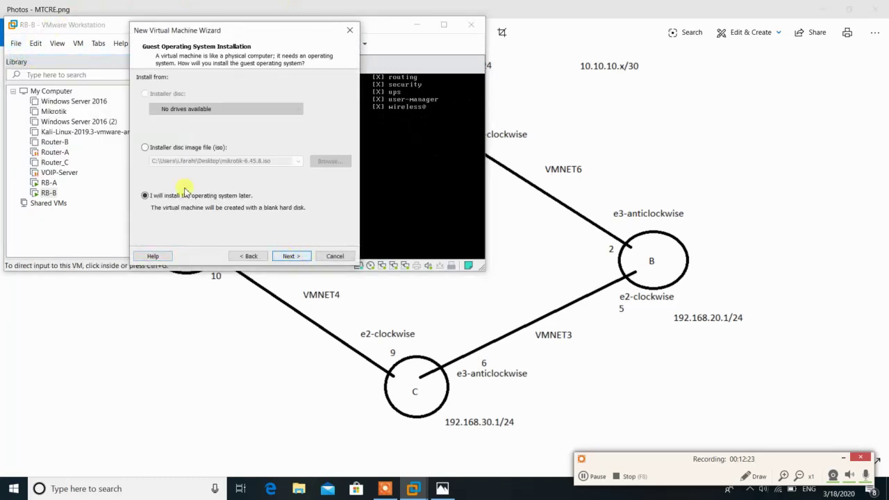
left_click(290, 256)
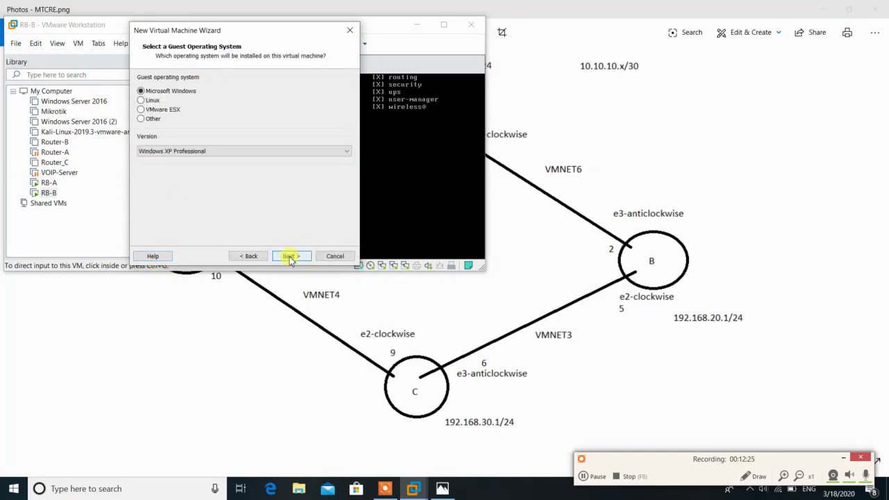
left_click(291, 256)
type("RB-C")
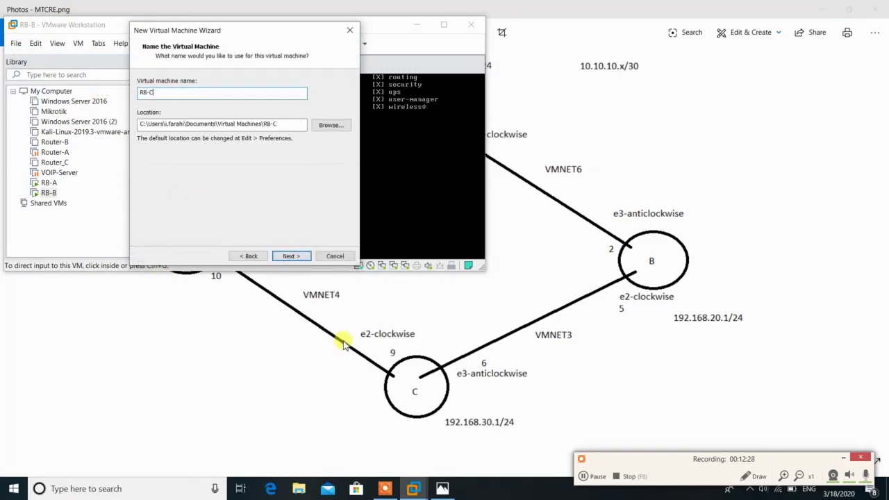
key("Return")
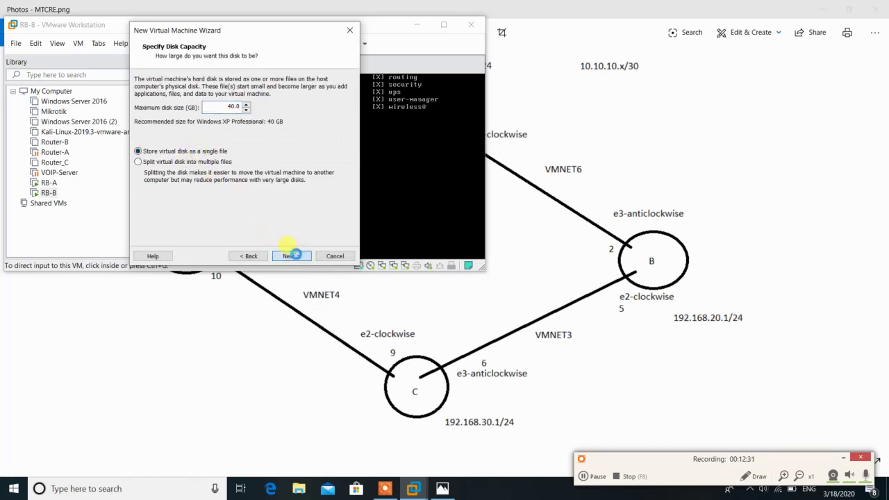
left_click(292, 256)
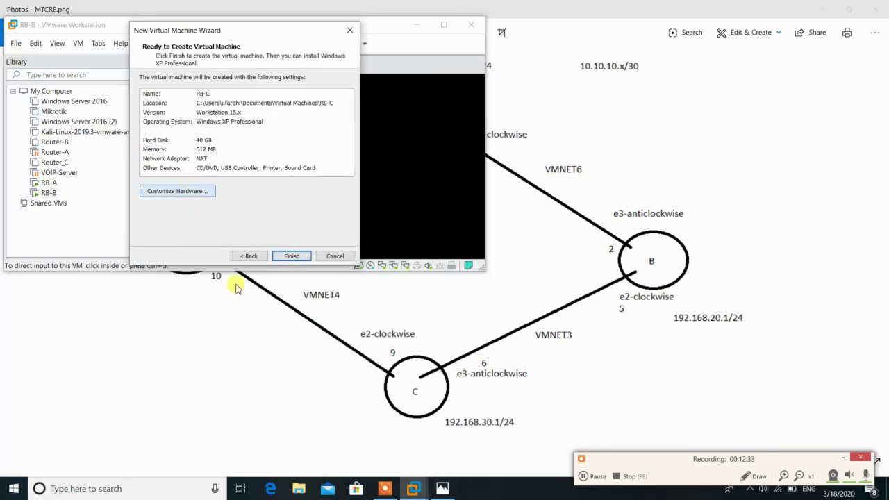
Attach mikrotik-6.45.8.iso to RB-C's CD/DVD drive
key("Return")
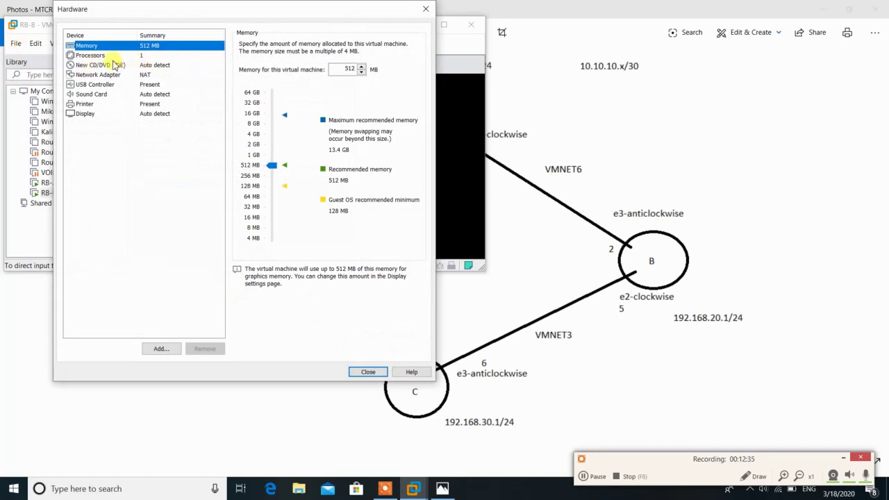
left_click(104, 74)
left_click(97, 65)
left_click(243, 110)
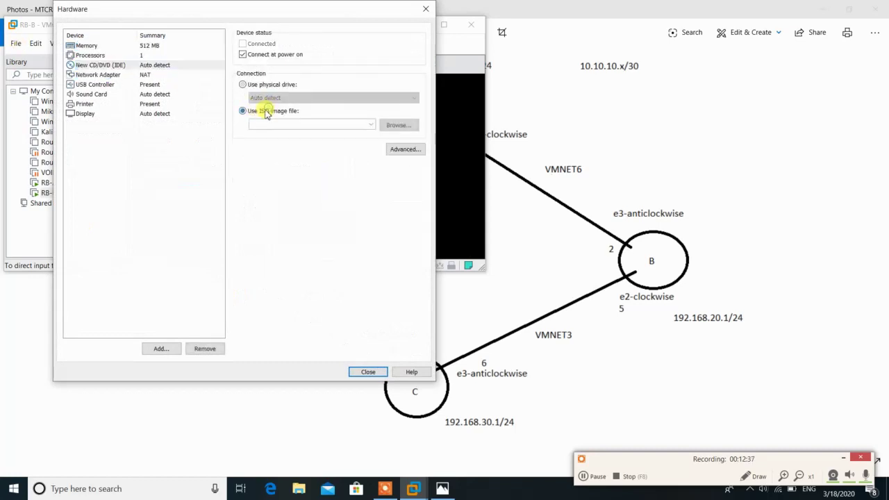
left_click(398, 126)
scroll(299, 184, "down", 2)
left_click(306, 216)
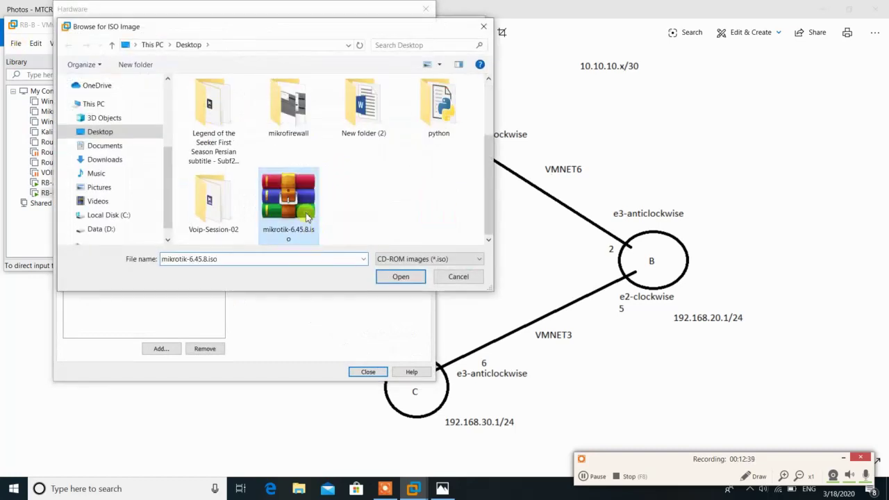
double_click(305, 216)
Replace the default NAT adapter with a new adapter on custom VMnet4 (Host-only)
left_click(97, 74)
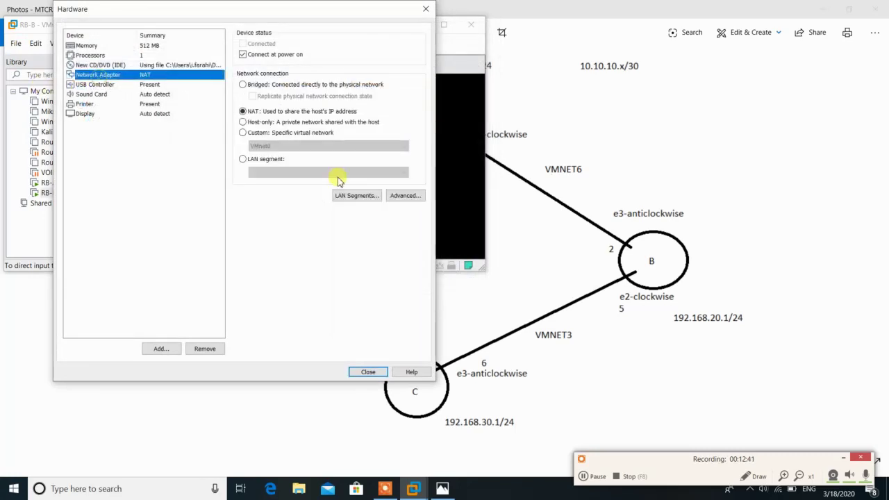
left_click(205, 349)
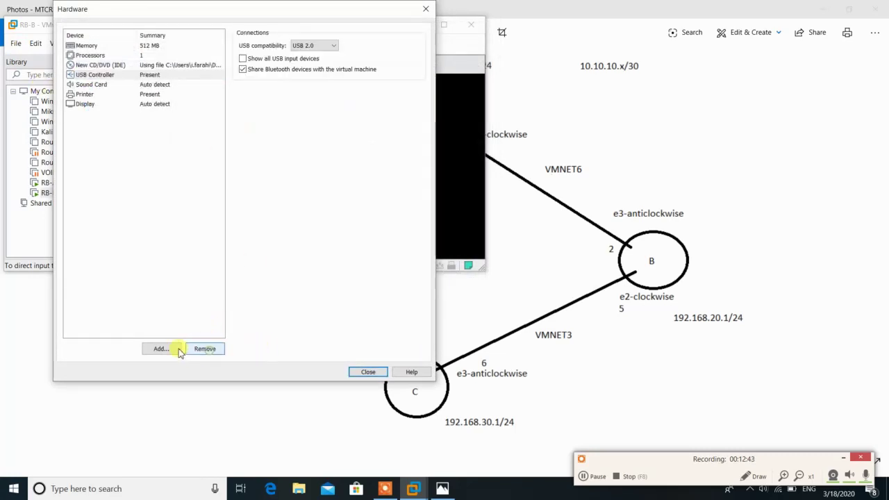
left_click(166, 349)
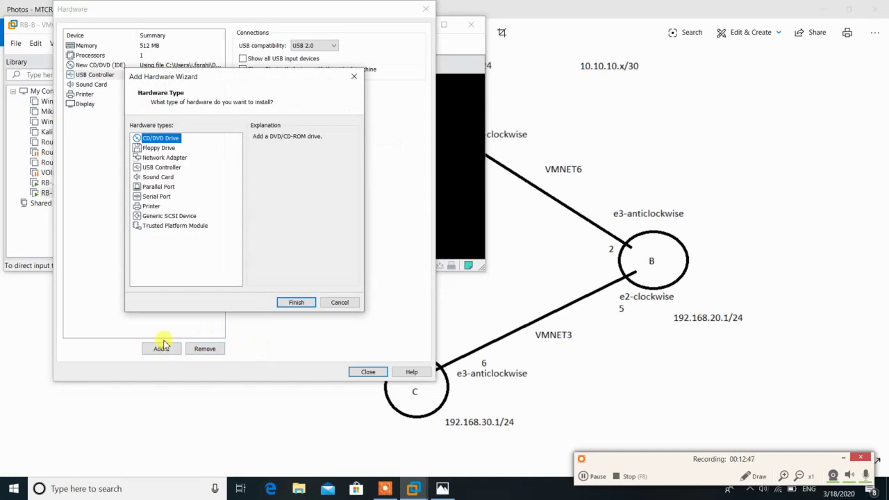
left_click(165, 157)
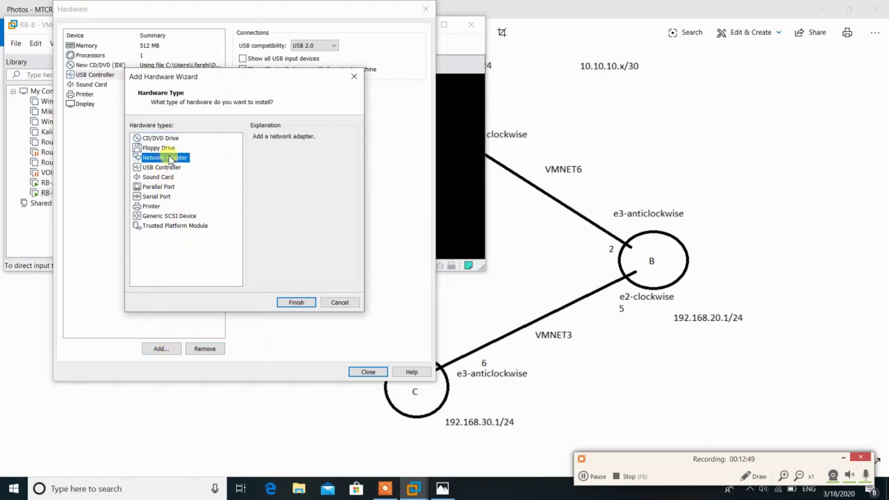
left_click(296, 303)
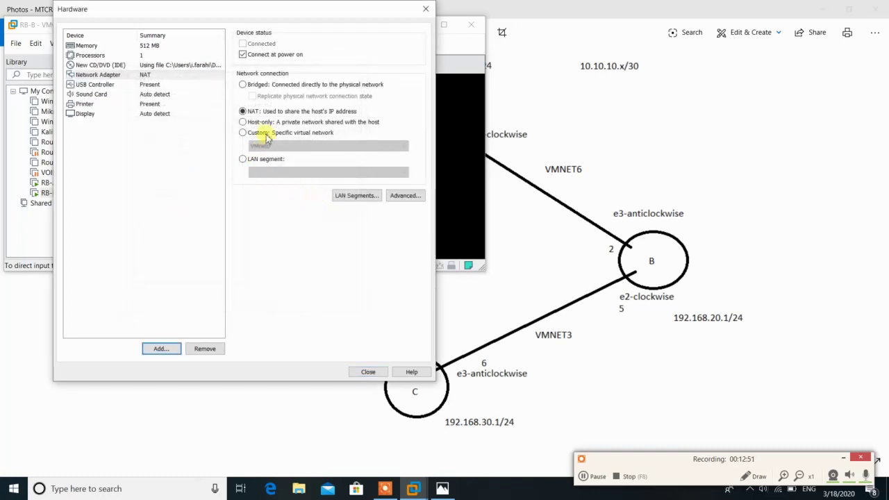
left_click(262, 133)
left_click(273, 146)
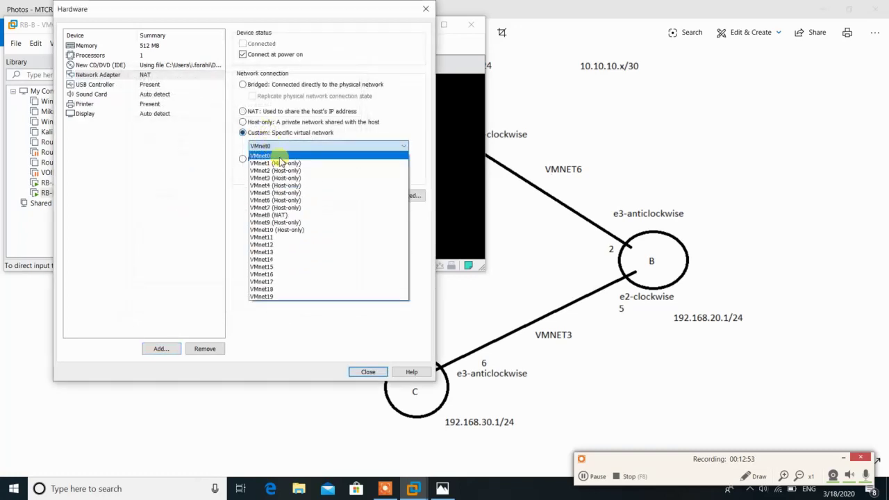
left_click(276, 185)
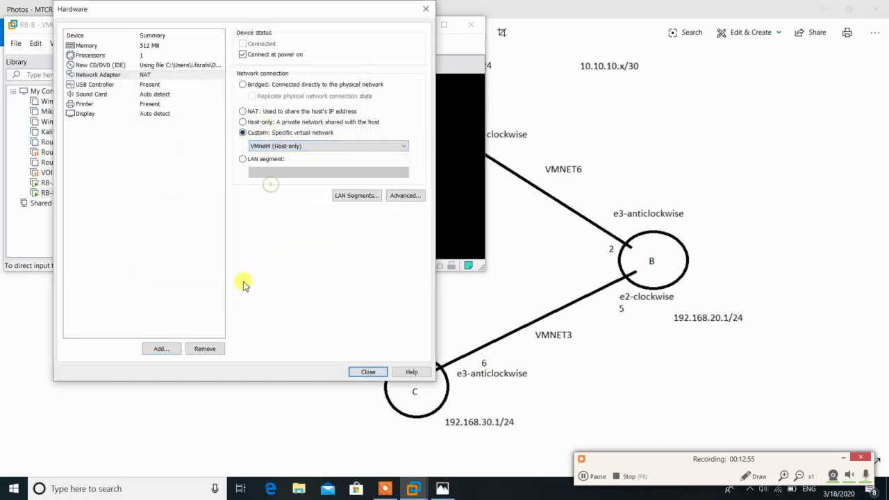
Add a second network adapter connected to custom VMnet9
left_click(174, 349)
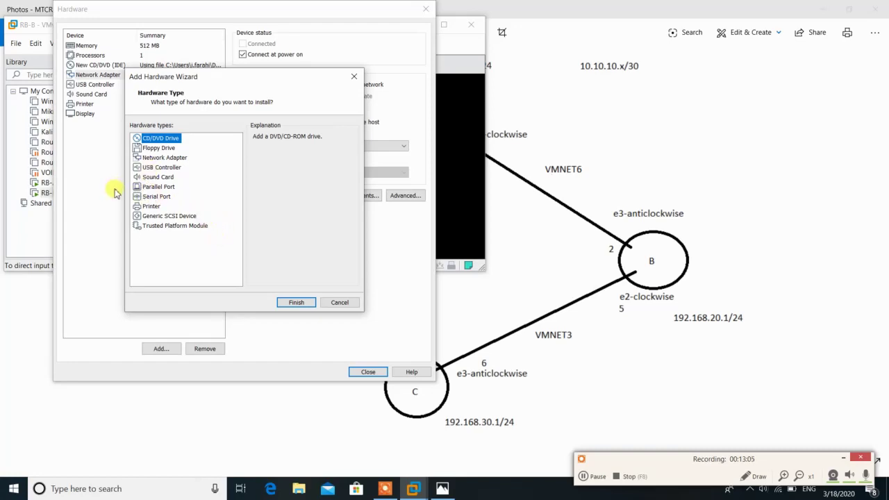
left_click(171, 159)
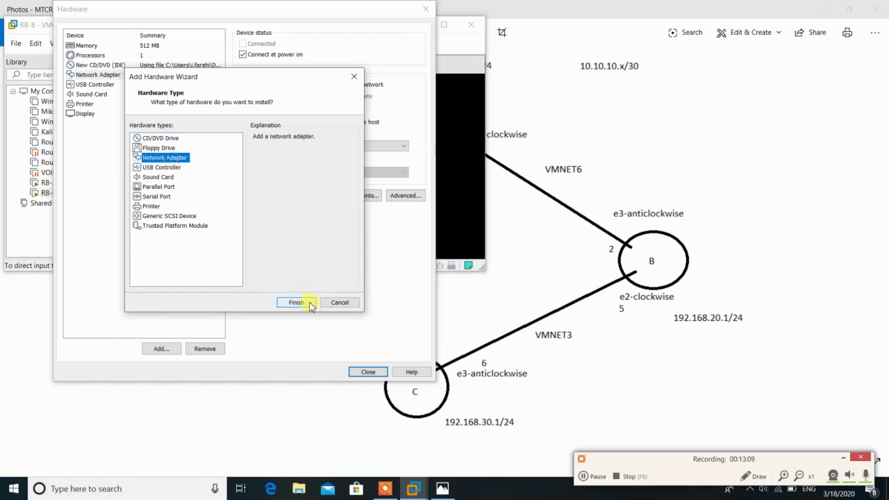
left_click(310, 304)
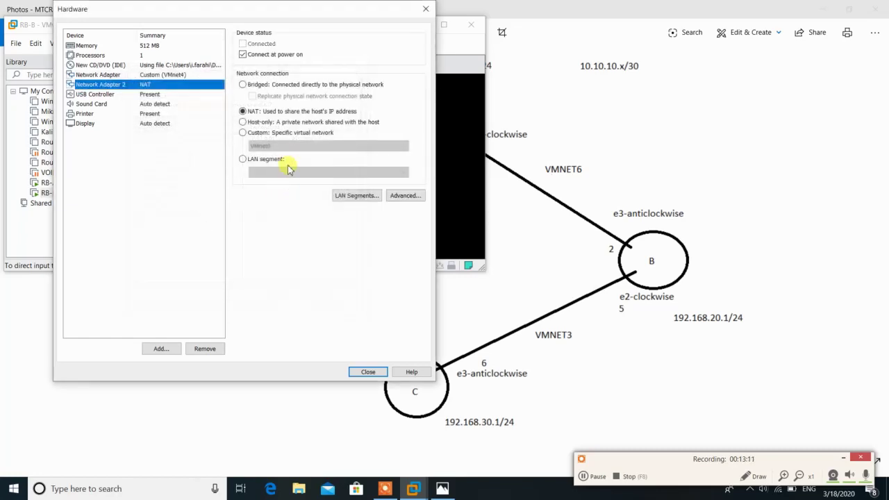
left_click(300, 132)
left_click(295, 144)
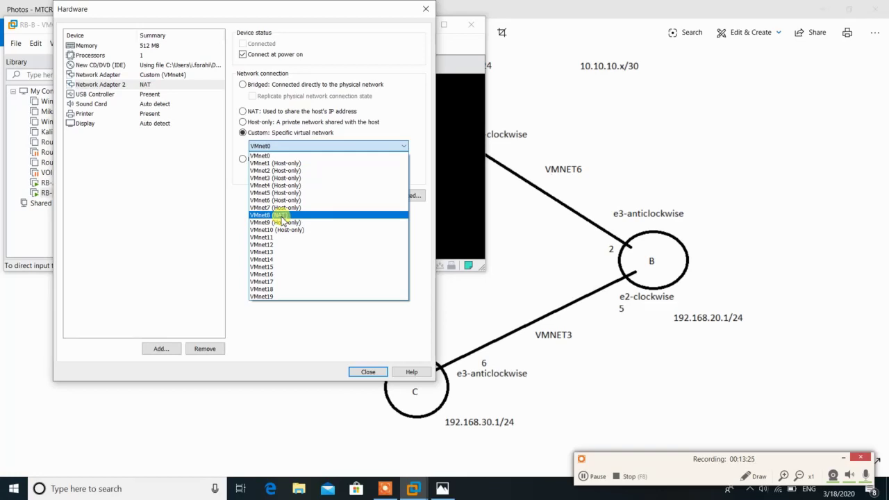
left_click(281, 223)
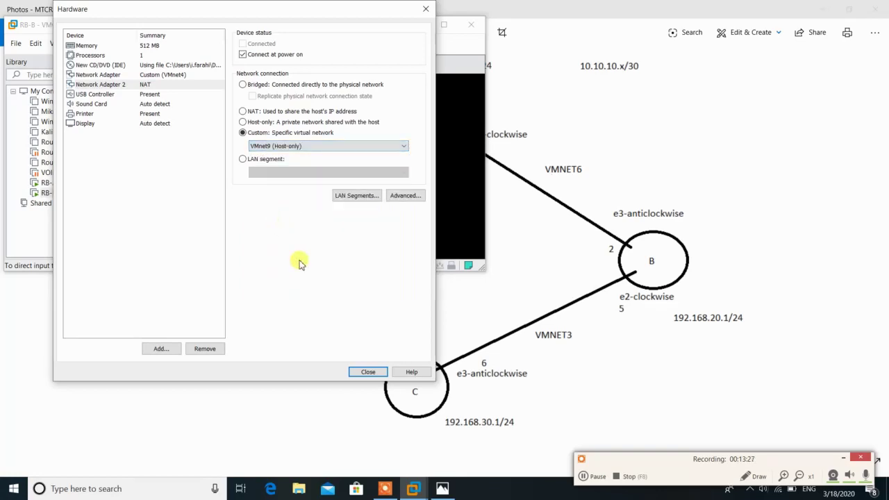
Add a third network adapter on custom VMnet7 and close the hardware settings
left_click(162, 349)
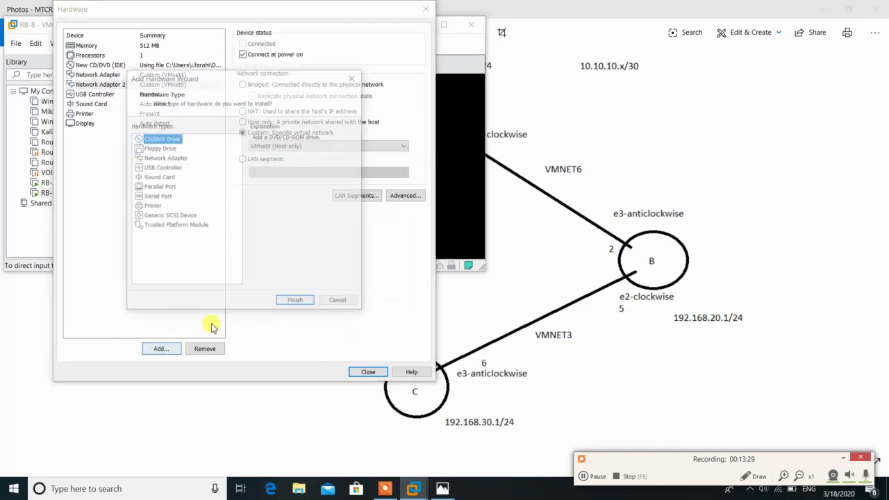
left_click(153, 158)
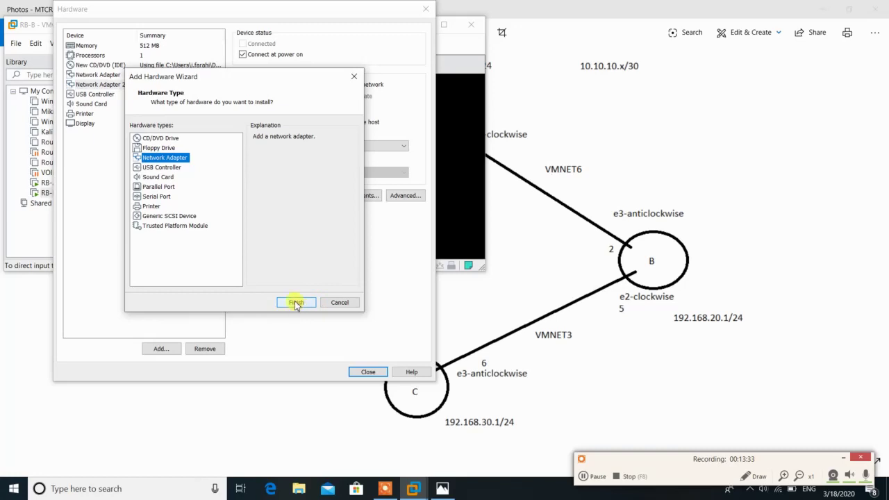
left_click(296, 304)
left_click(268, 135)
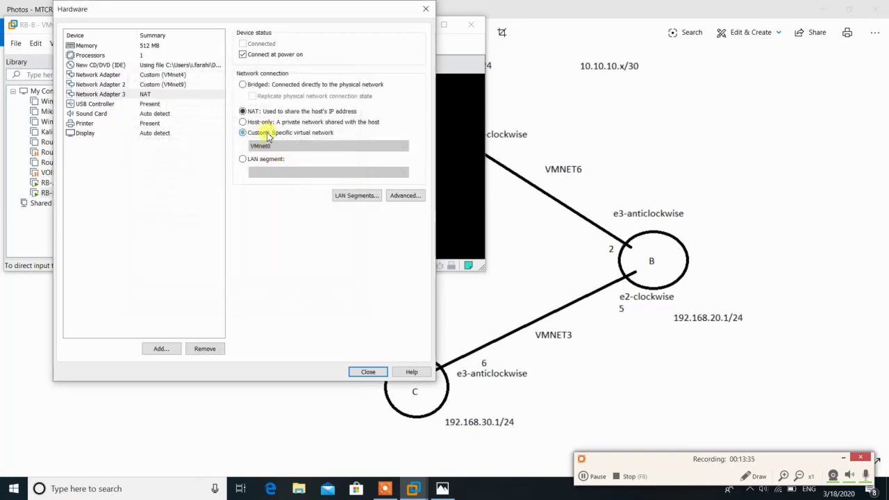
left_click(278, 146)
left_click(297, 209)
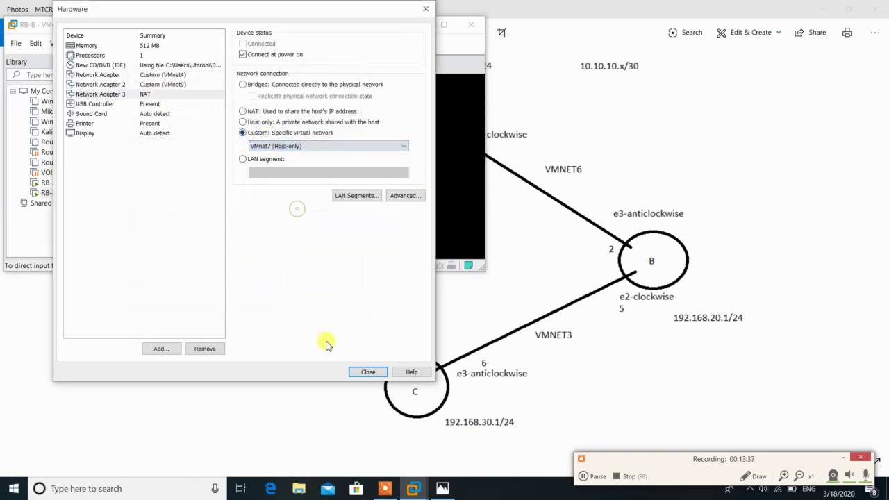
left_click(366, 373)
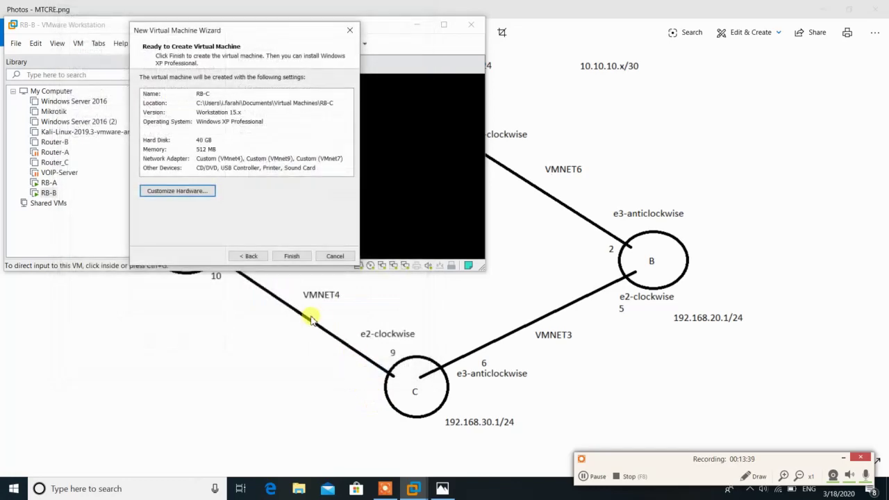
Finish creating RB-C, power it on, and reboot the freshly installed RB-B
left_click(291, 256)
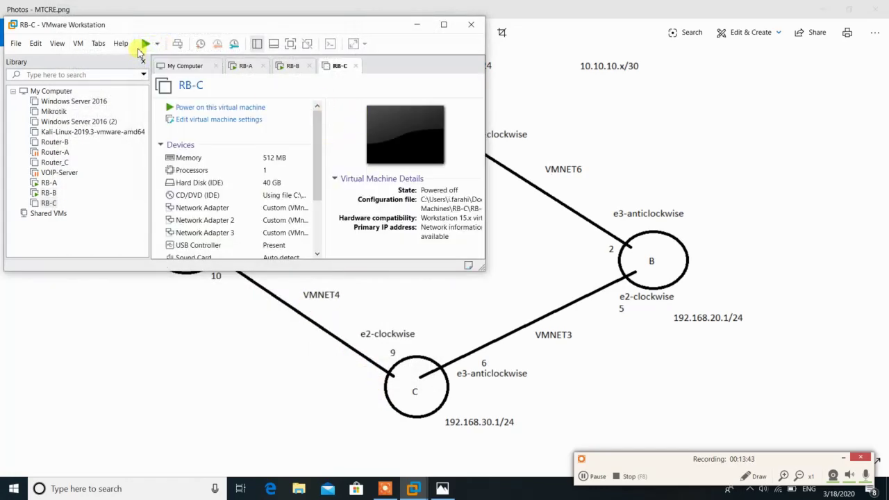
left_click(297, 67)
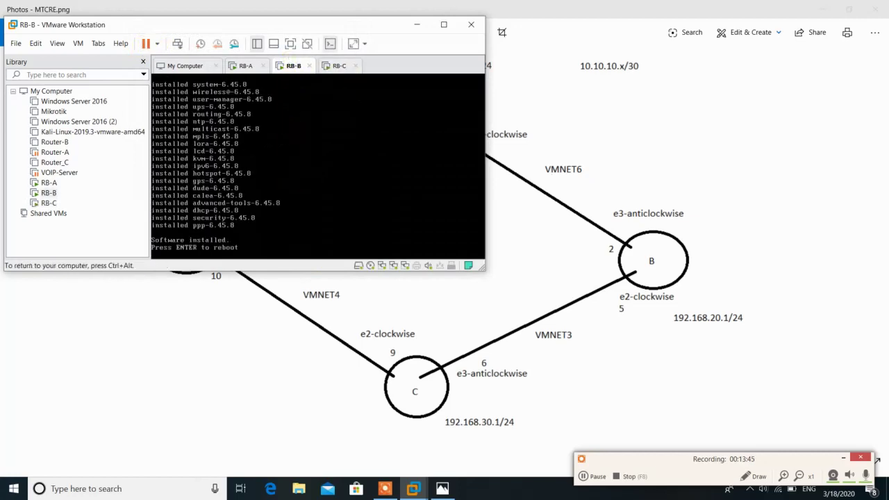
key("Return")
Run RB-C's MikroTik installer: install all packages, discard the old configuration, and erase the disk
left_click(345, 66)
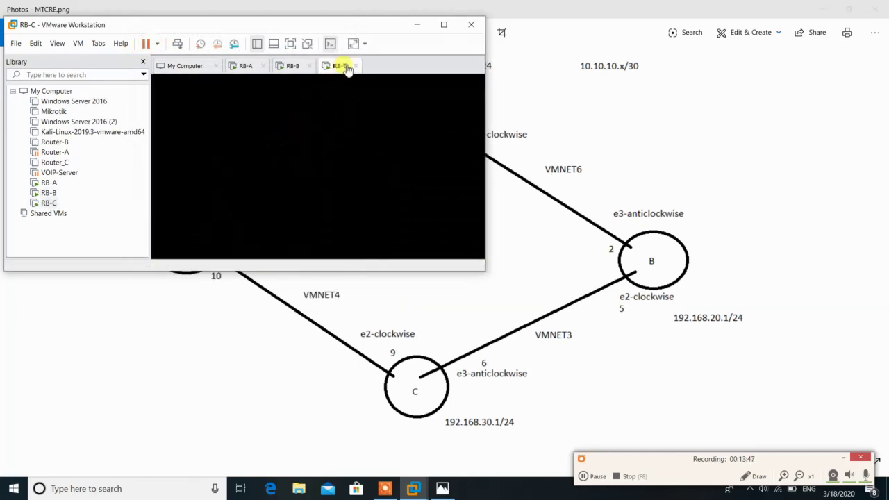
left_click(399, 275)
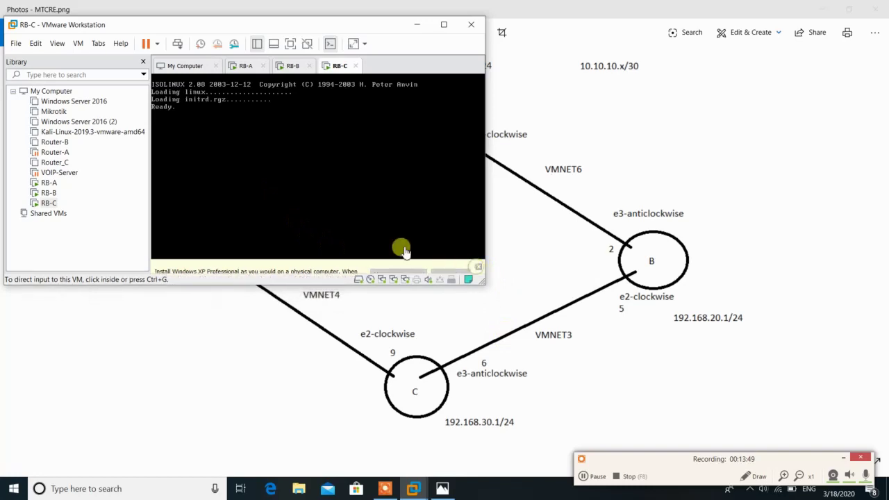
left_click(342, 196)
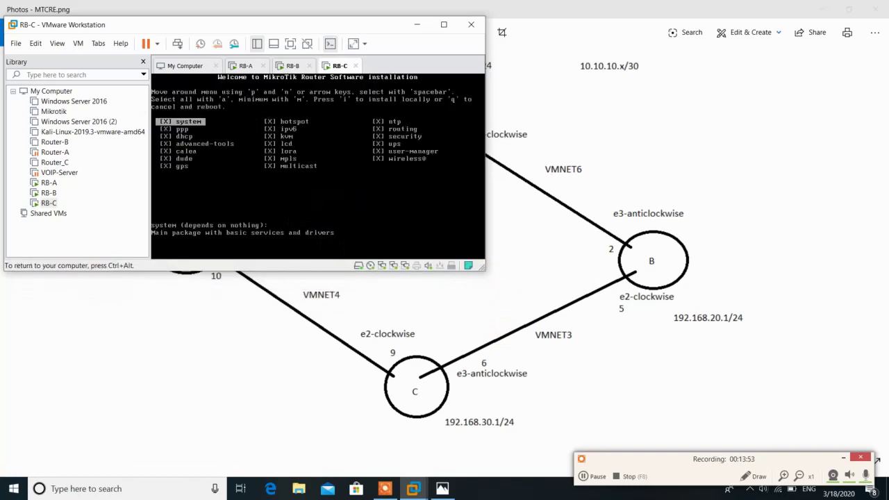
key("n")
key("n")
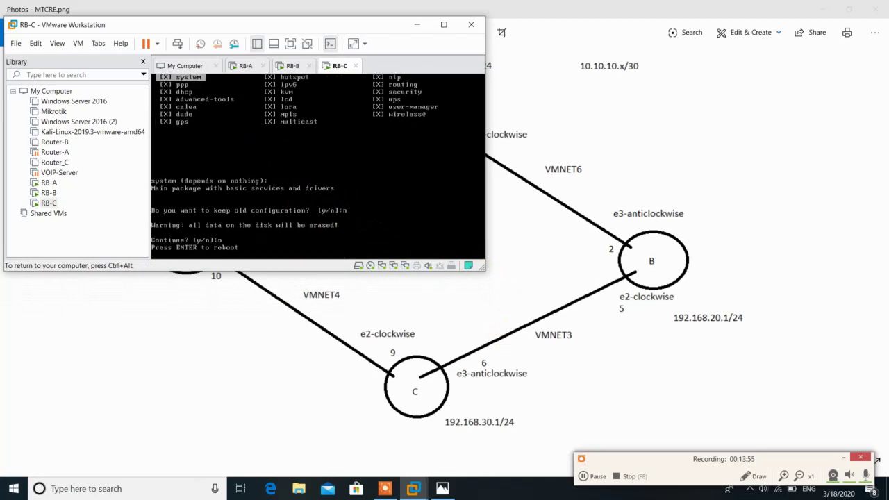
key("Return")
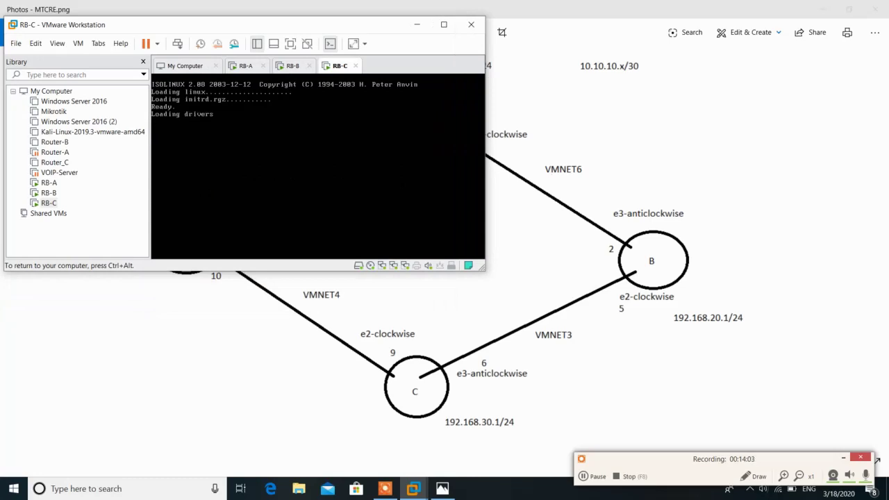
key("i")
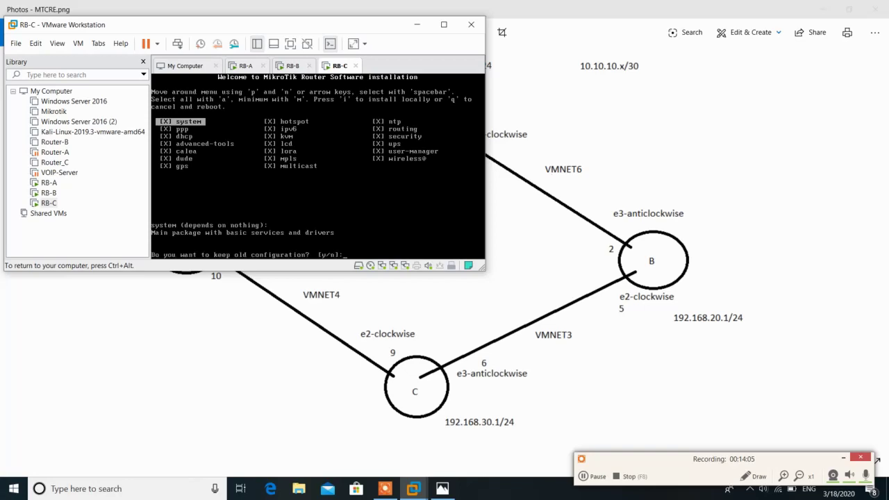
key("n")
key("y")
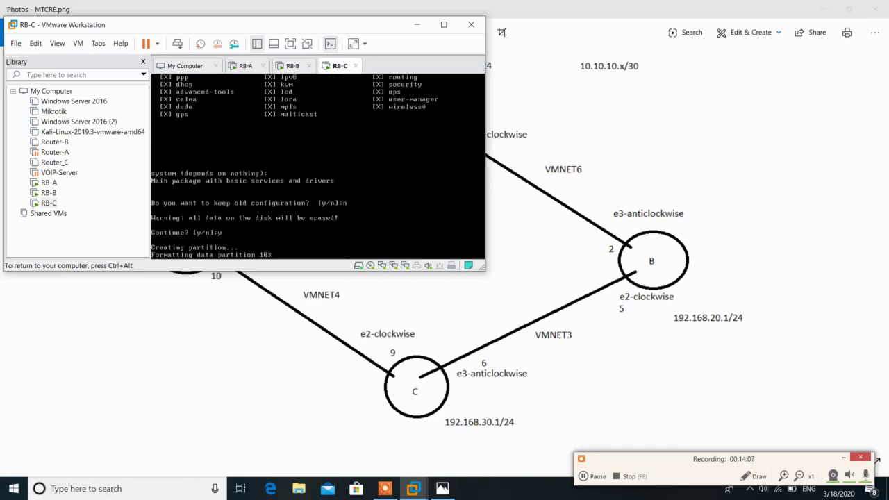
key("ctrl+alt")
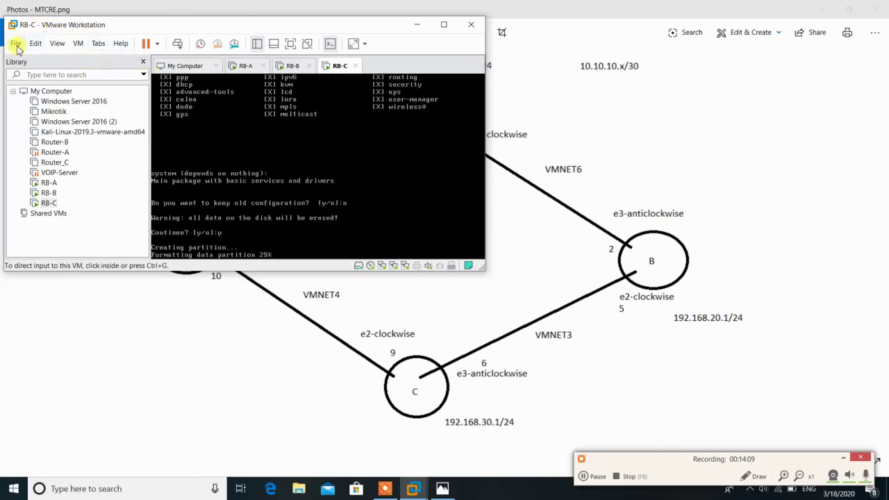
Create a typical new VM named RB-D with a 40 GB single-file disk
left_click(17, 44)
left_click(32, 59)
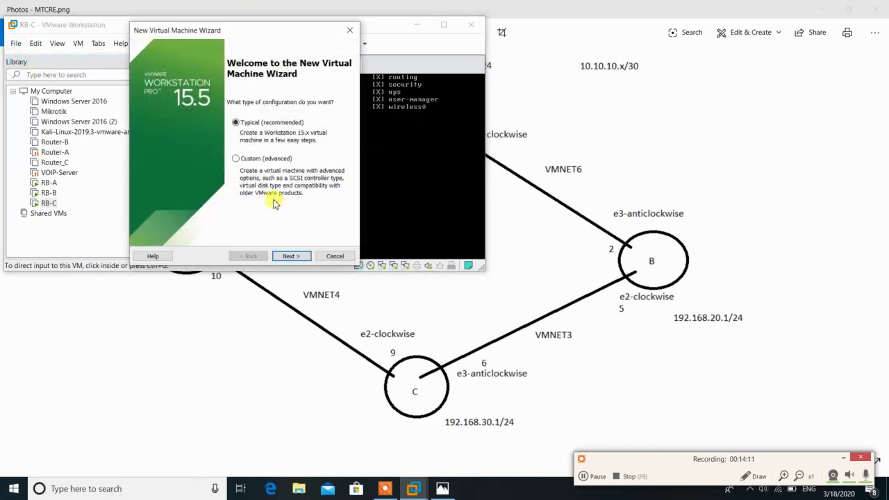
left_click(288, 256)
left_click(288, 256)
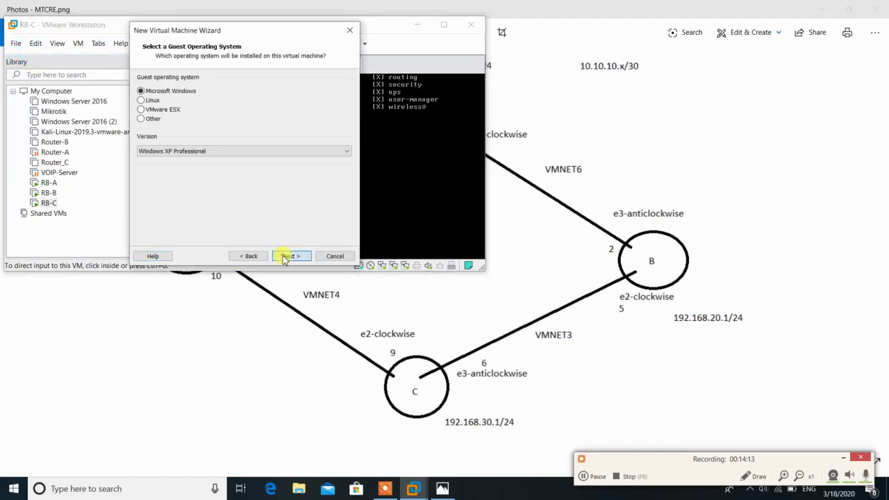
left_click(287, 257)
type("RB-D")
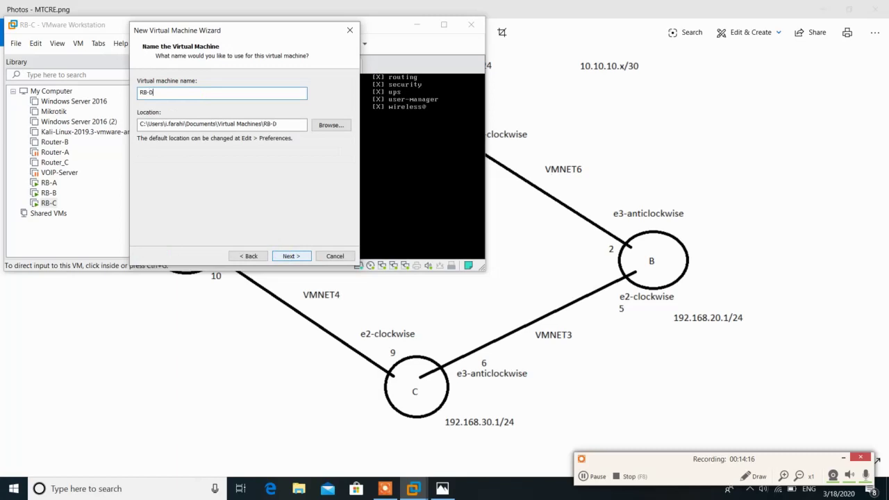
left_click(287, 256)
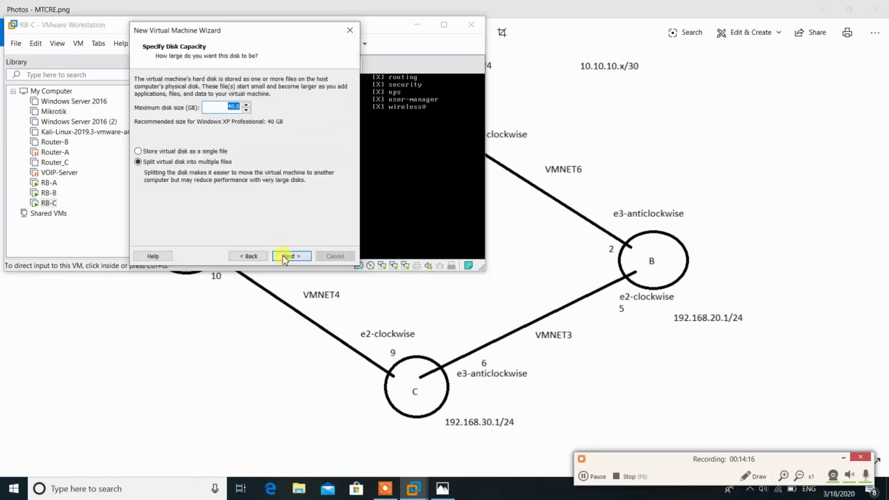
left_click(216, 150)
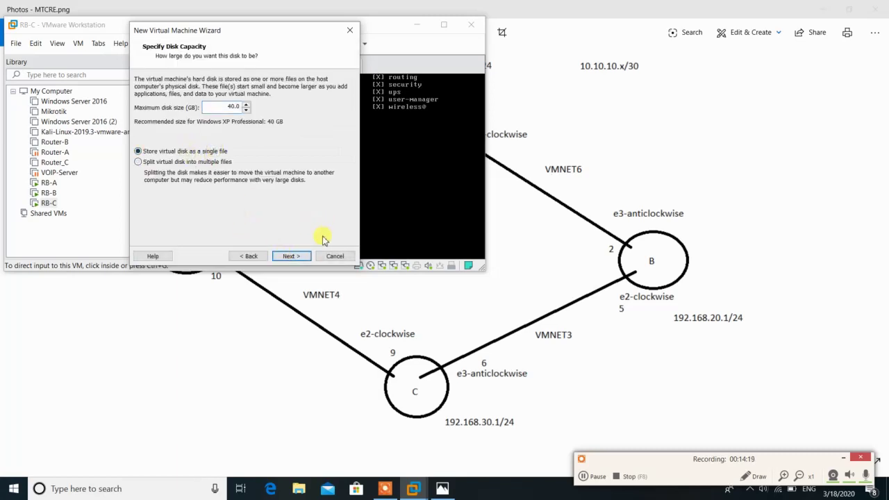
left_click(291, 257)
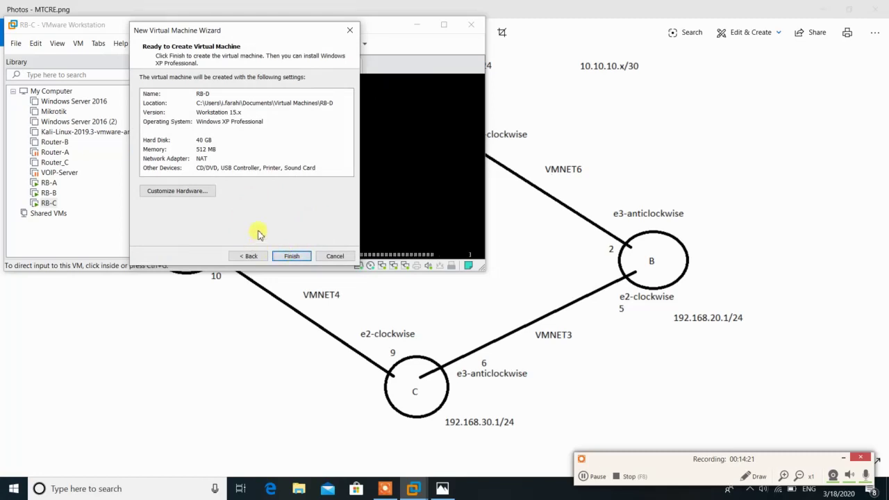
Attach mikrotik-6.45.8.iso as RB-D's CD/DVD image
left_click(201, 195)
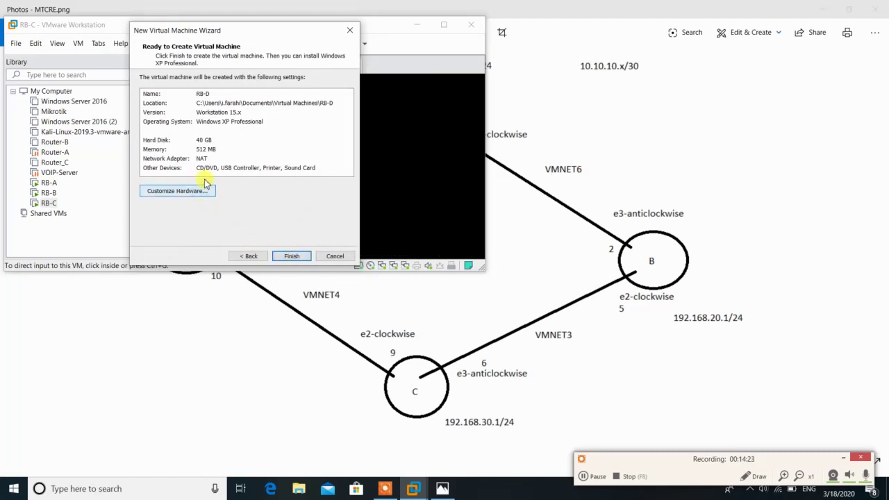
left_click(130, 55)
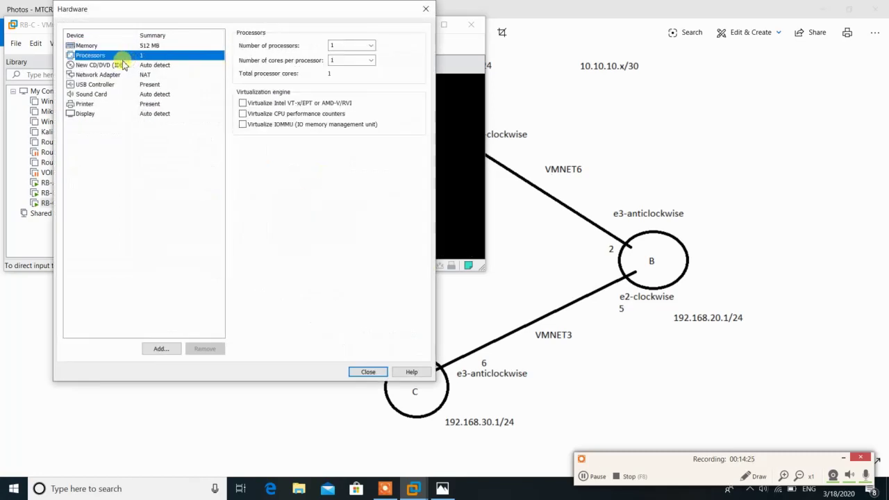
left_click(124, 64)
left_click(261, 111)
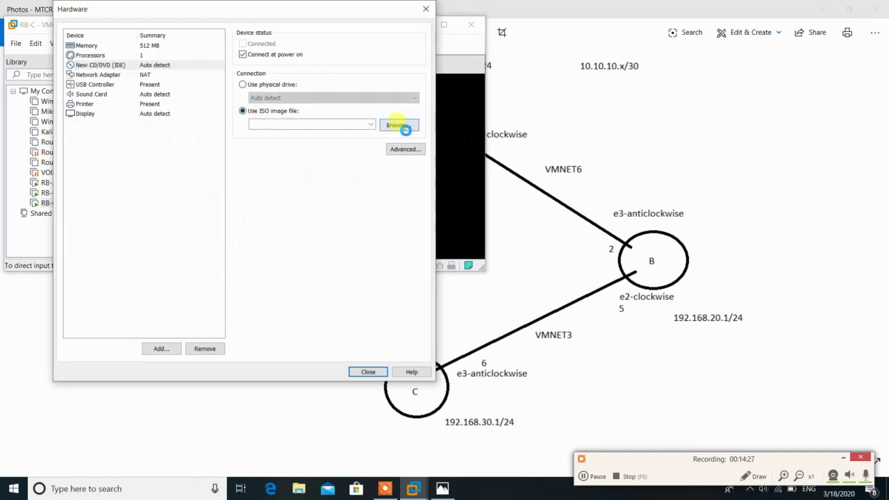
left_click(399, 126)
scroll(313, 208, "down", 2)
left_click(298, 220)
double_click(298, 220)
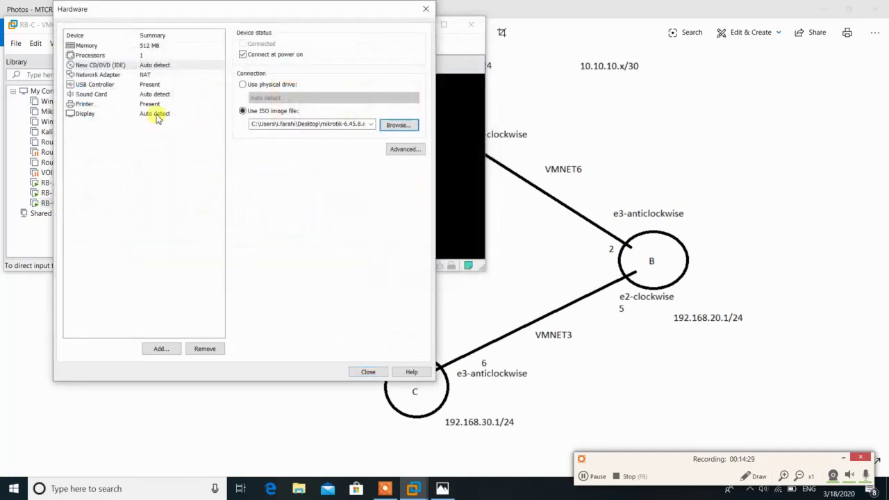
Replace the default NAT adapter with a network adapter on VMnet5
left_click(123, 74)
left_click(205, 347)
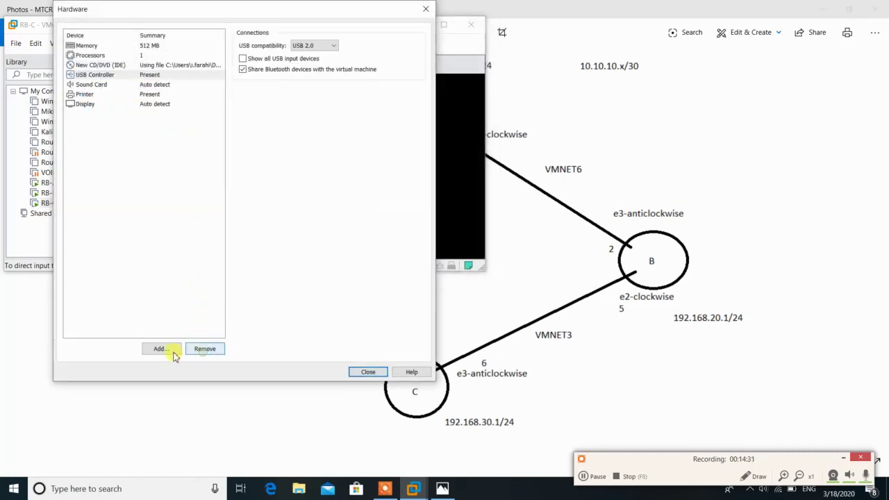
left_click(169, 350)
left_click(169, 157)
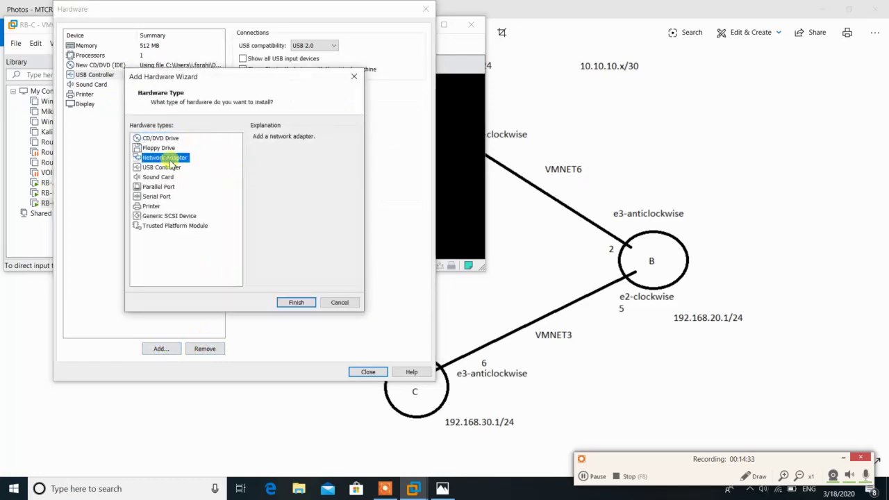
left_click(301, 305)
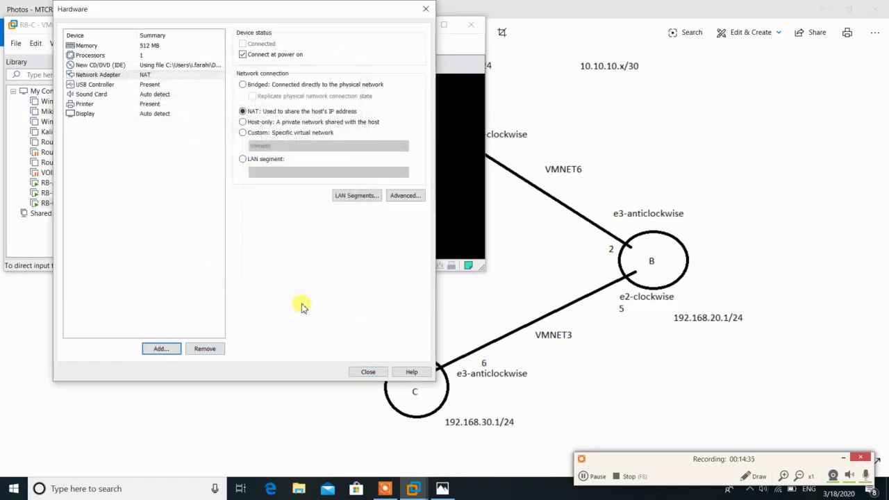
left_click(241, 133)
left_click(278, 145)
left_click(277, 193)
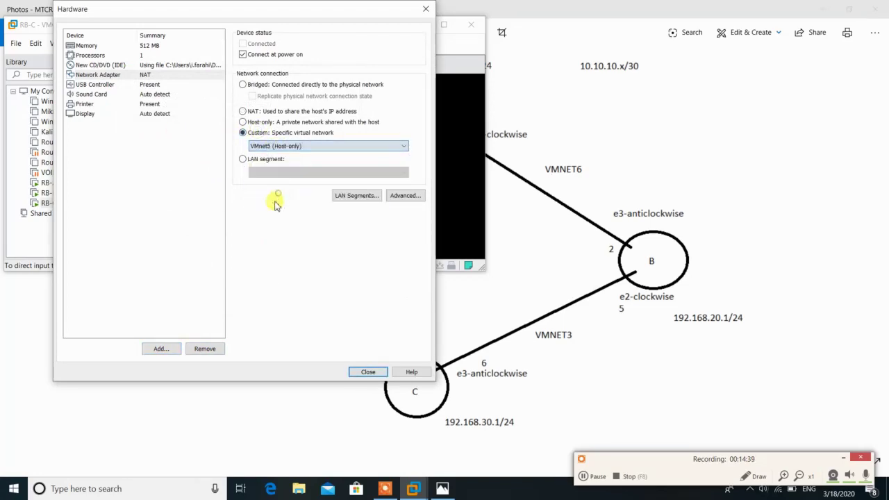
Add a second network adapter connected to VMnet10
left_click(167, 349)
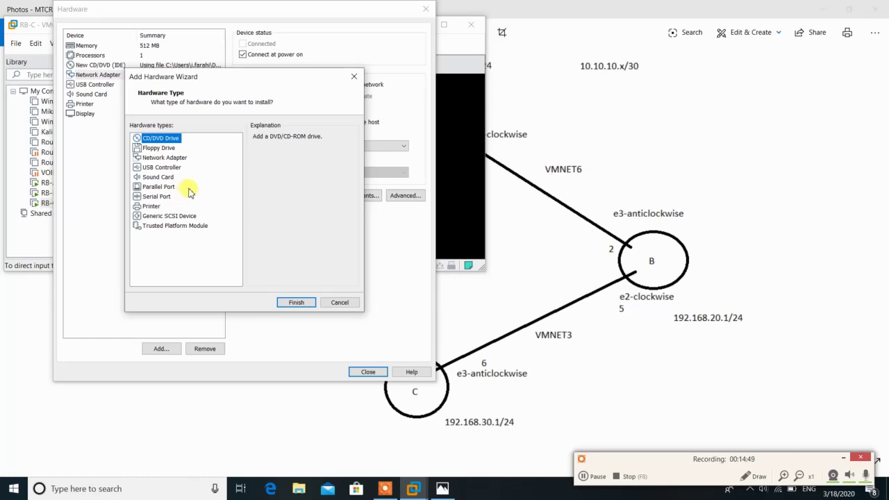
left_click(165, 158)
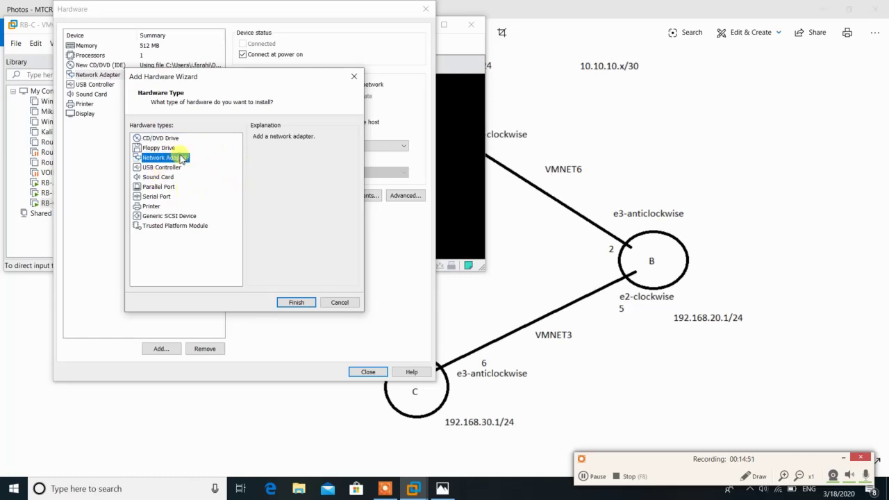
left_click(295, 305)
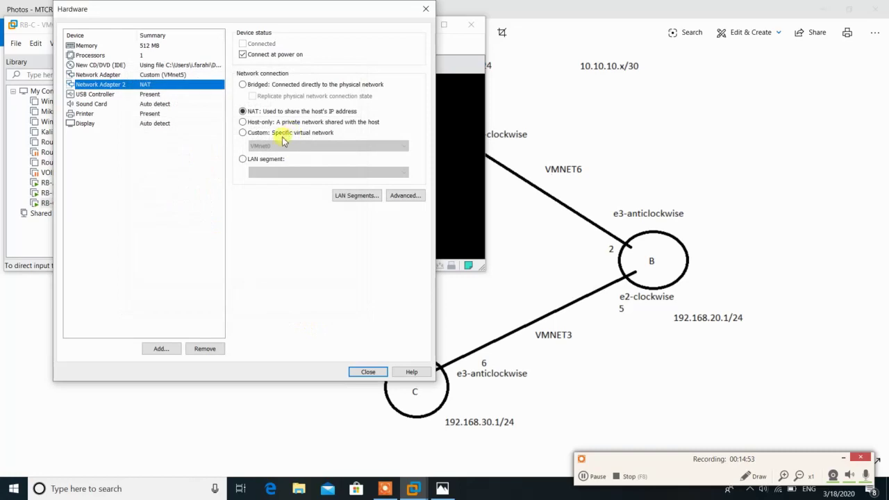
left_click(286, 133)
left_click(283, 147)
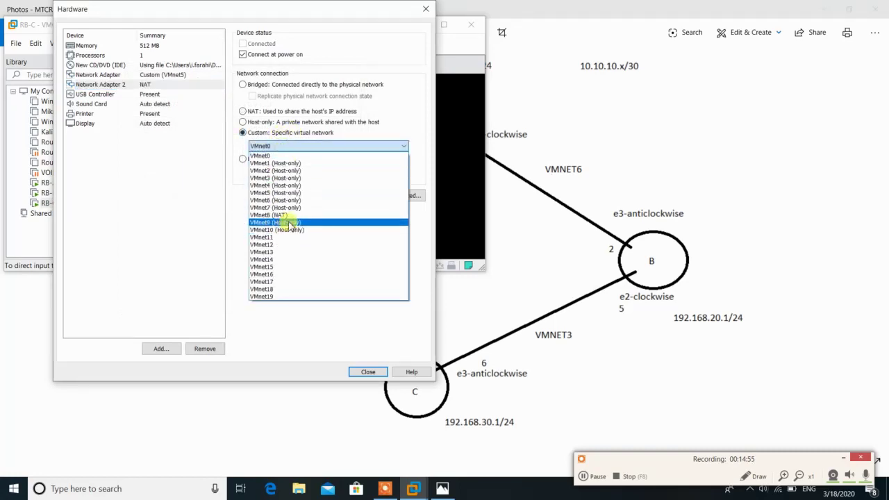
left_click(284, 233)
Add a third adapter on VMnet9 and finish creating RB-D
left_click(161, 348)
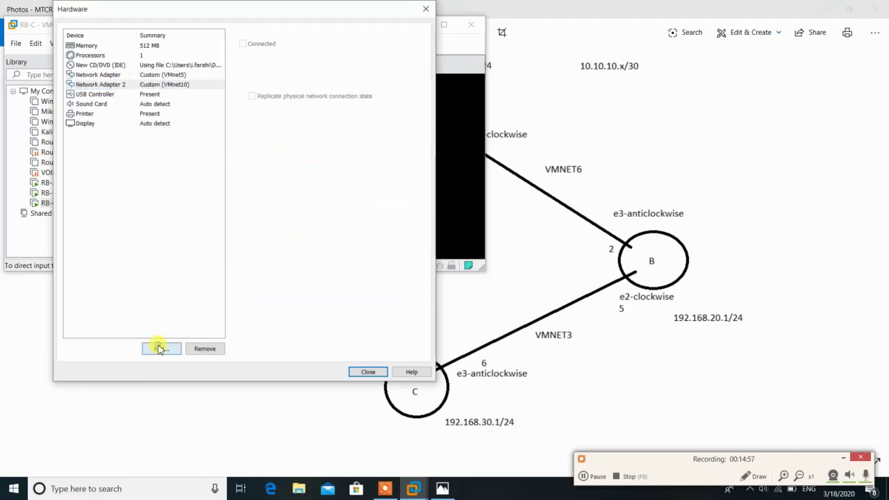
left_click(173, 159)
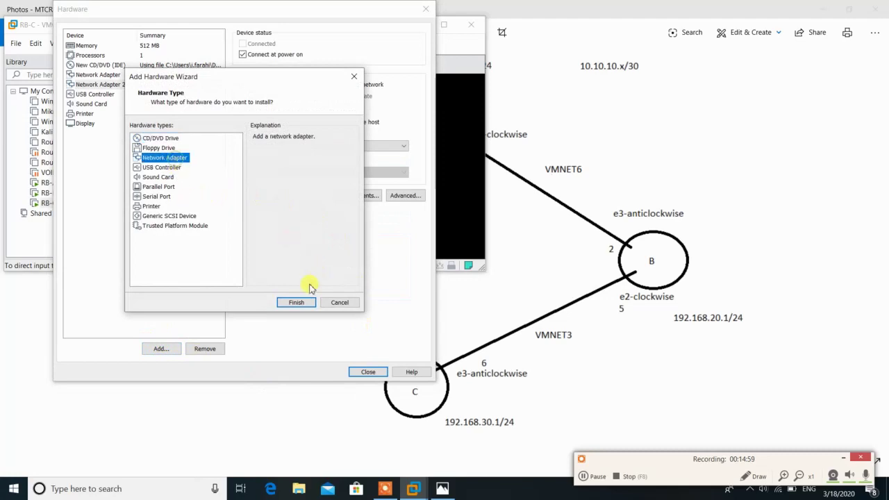
left_click(291, 304)
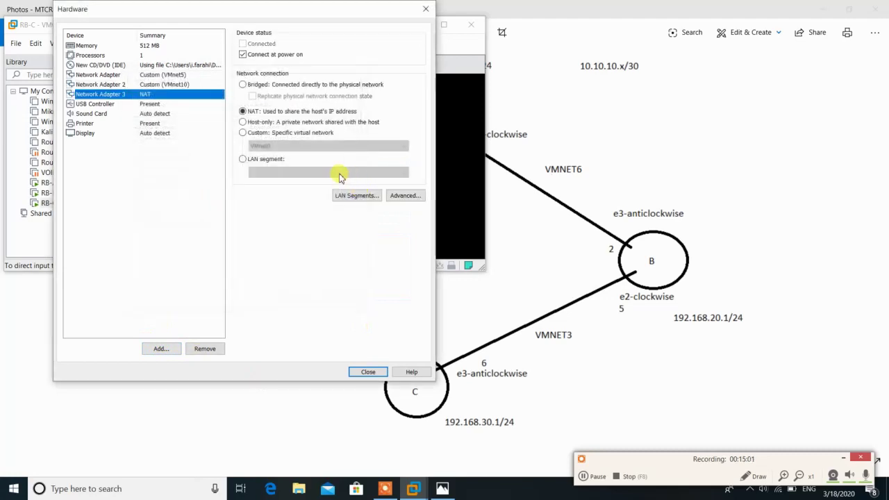
left_click(291, 134)
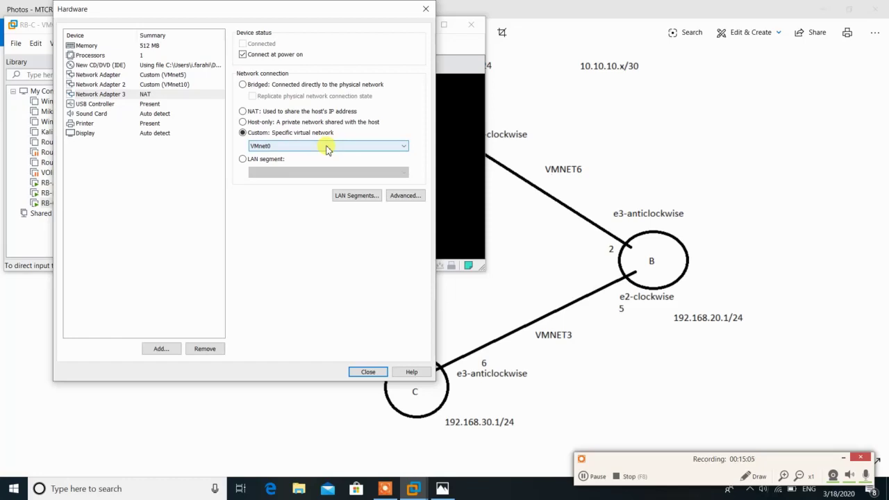
left_click(326, 148)
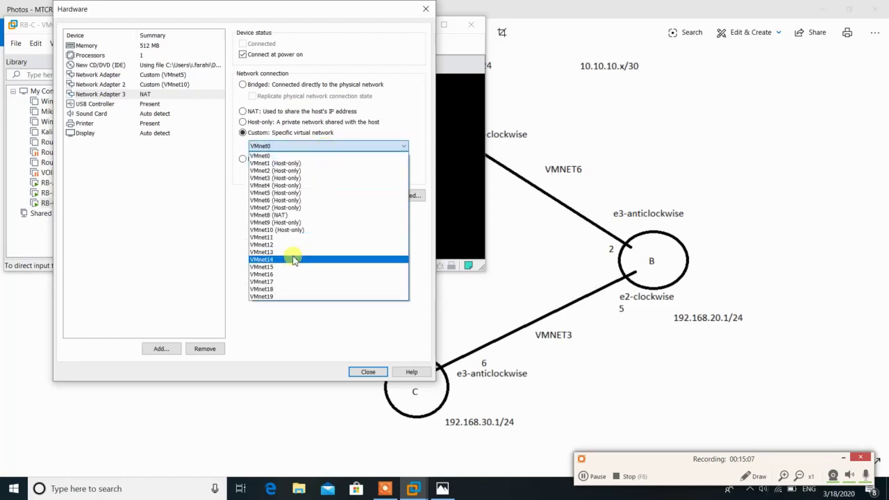
left_click(287, 222)
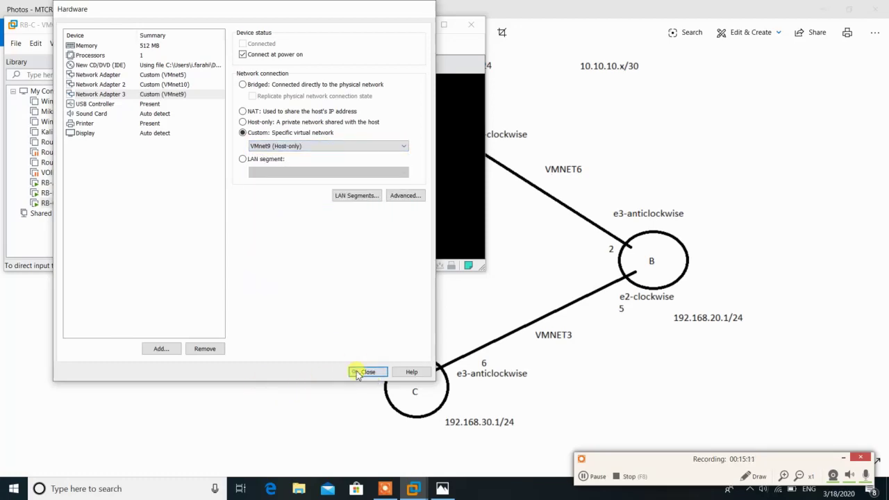
left_click(362, 372)
left_click(294, 255)
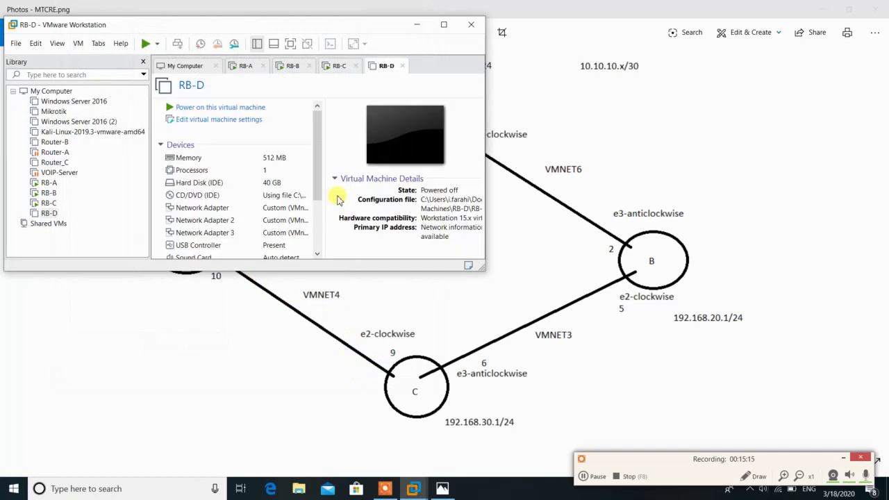
Power on RB-D and dismiss the virtual printing and install hint notices
left_click(240, 108)
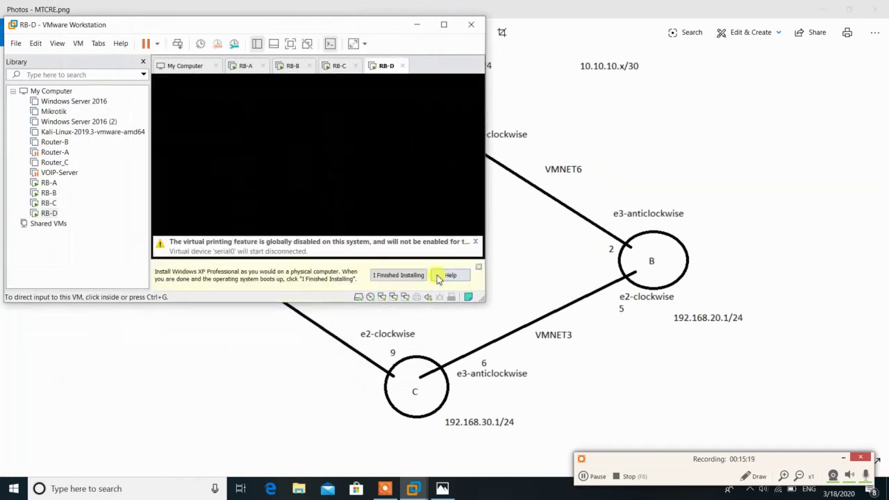
left_click(438, 275)
left_click(243, 234)
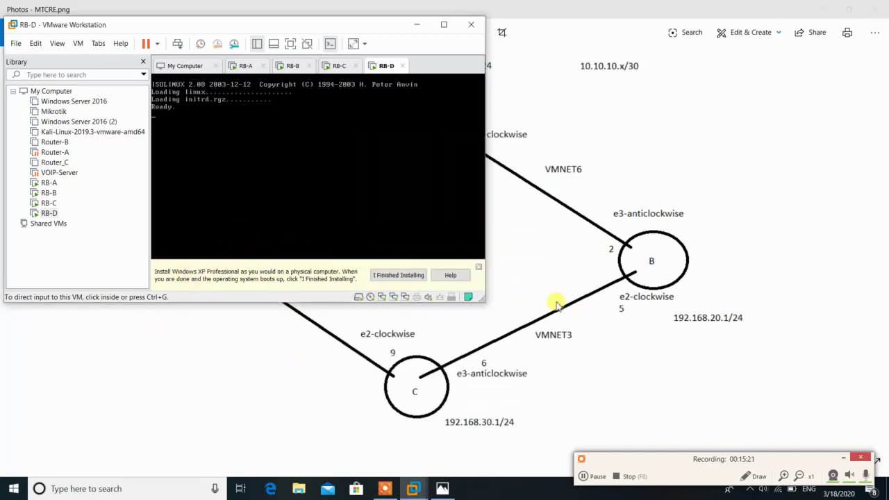
left_click(478, 267)
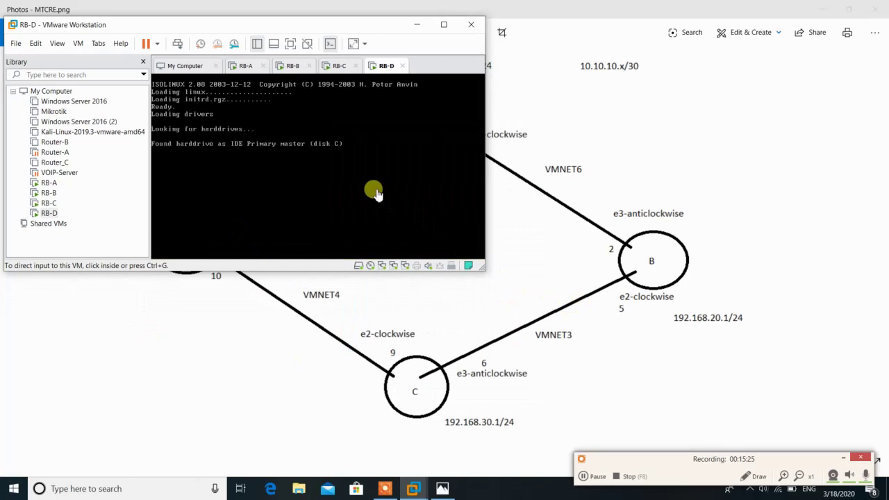
Start RB-D's MikroTik install on an erased disk without old configuration, then go to RB-A
left_click(373, 192)
key("i")
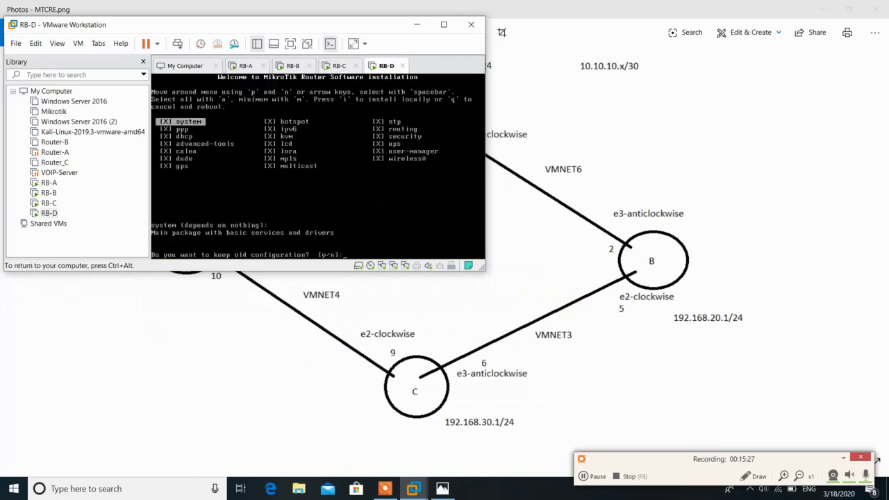
key("n")
key("y")
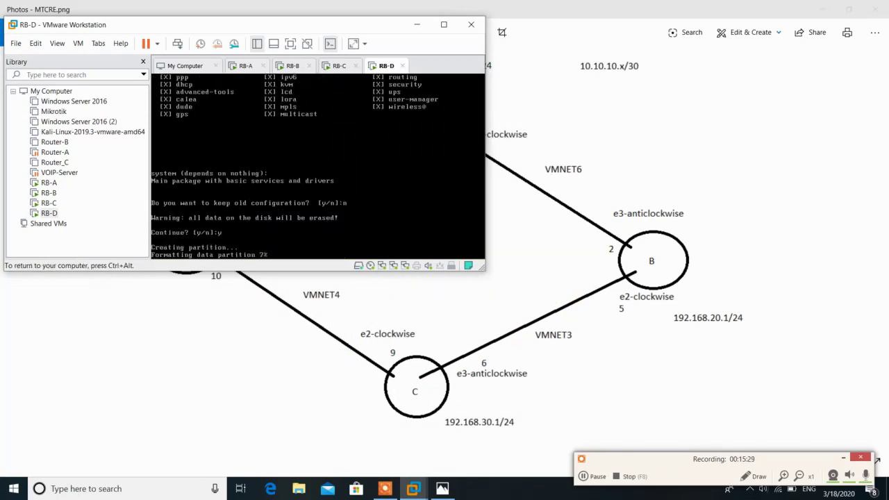
key("ctrl+alt")
left_click(241, 65)
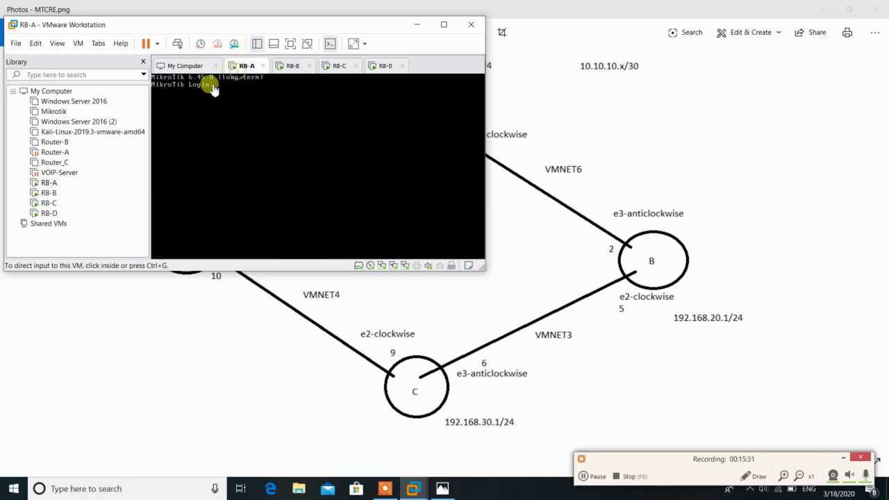
Log into RB-A and set its system identity to RB-A
left_click(232, 106)
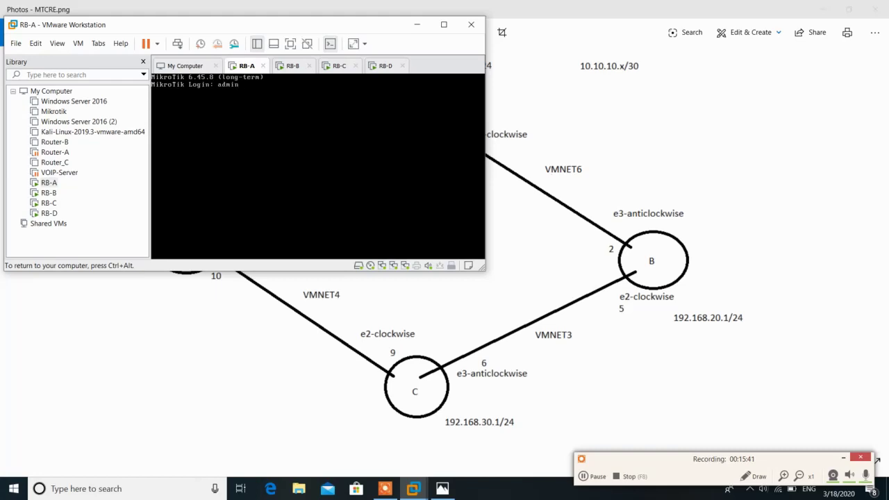
key("Return")
key("Return")
type("y")
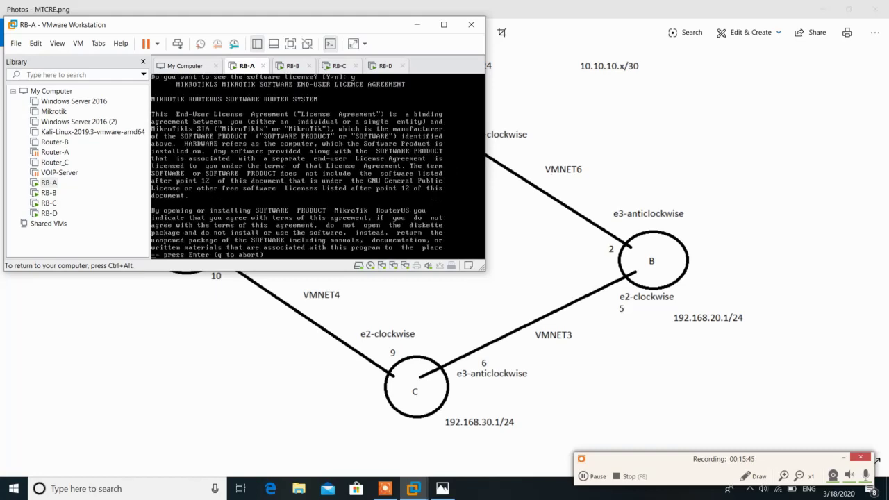
key("Return")
key("Return")
key("Return")
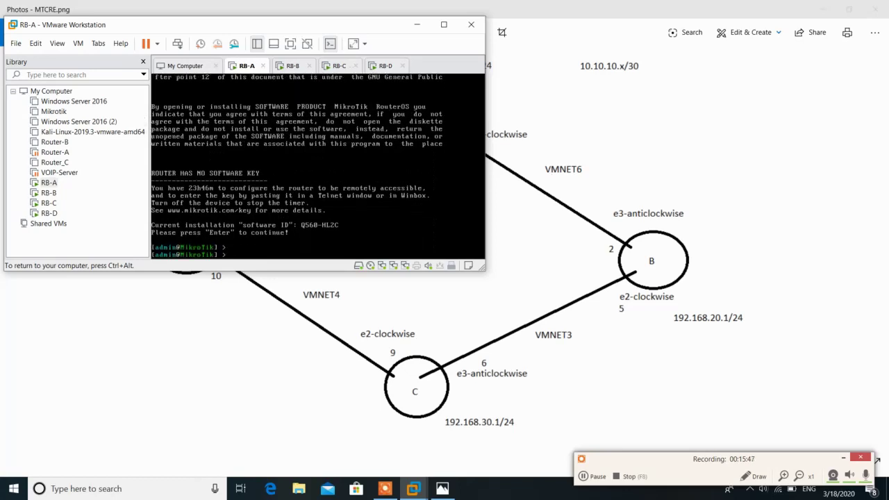
type("system identity")
type("set name=RB-A")
key("Return")
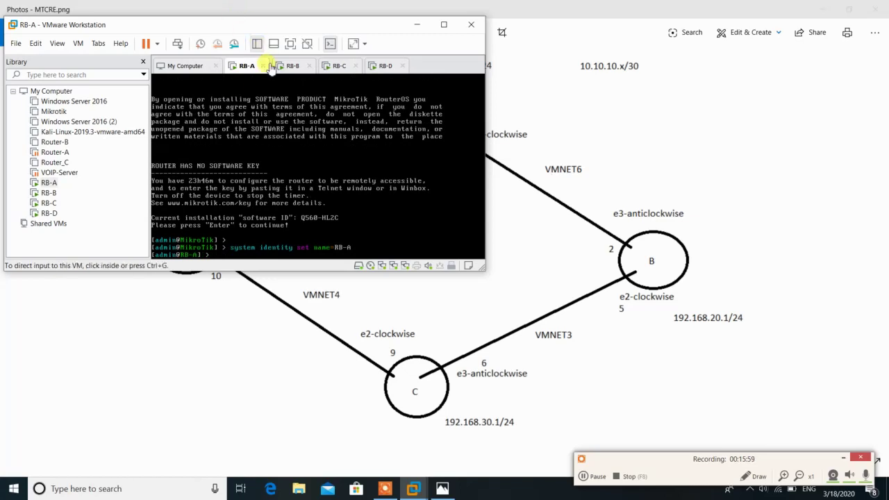
Log into RB-B as admin and run 'system identity set name=RB-B'
left_click(292, 65)
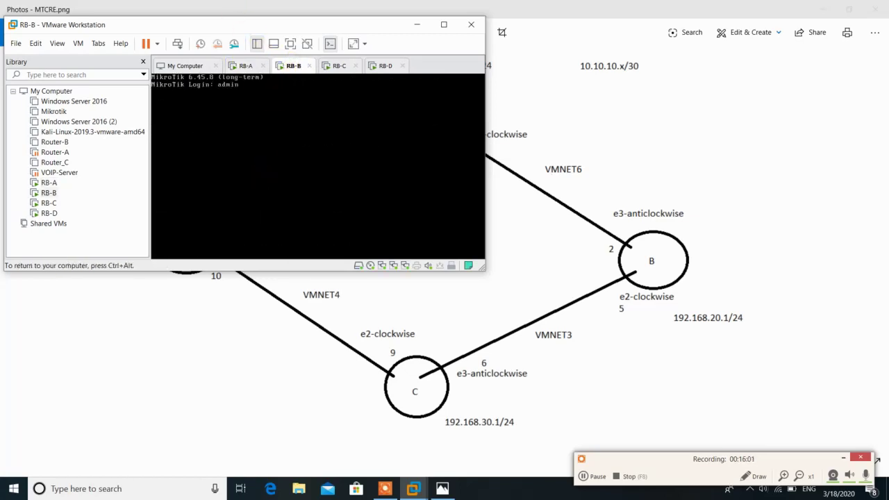
type("admin")
key("Return")
key("Return")
type("n")
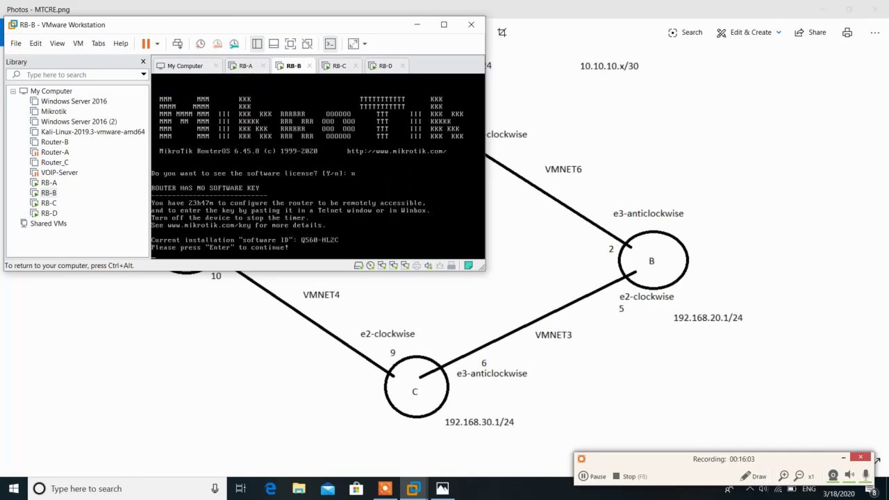
key("Return")
key("Return")
key("Return")
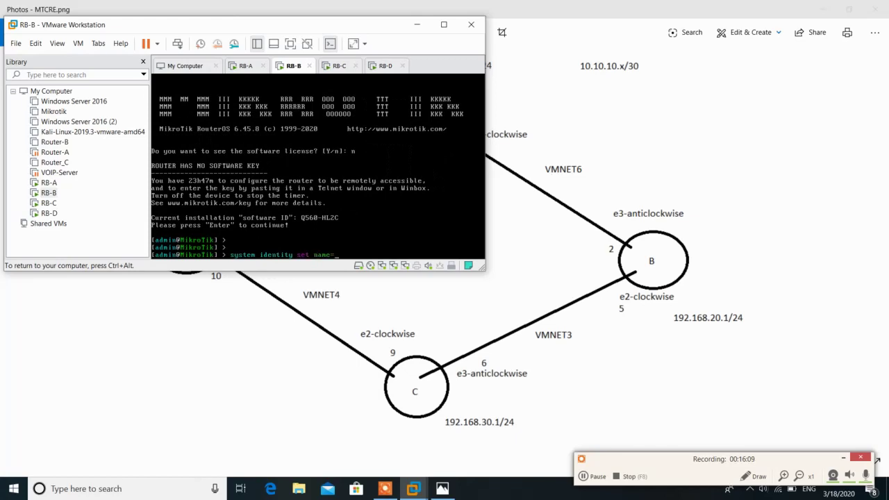
type("system identity set name=RB-B")
key("Return")
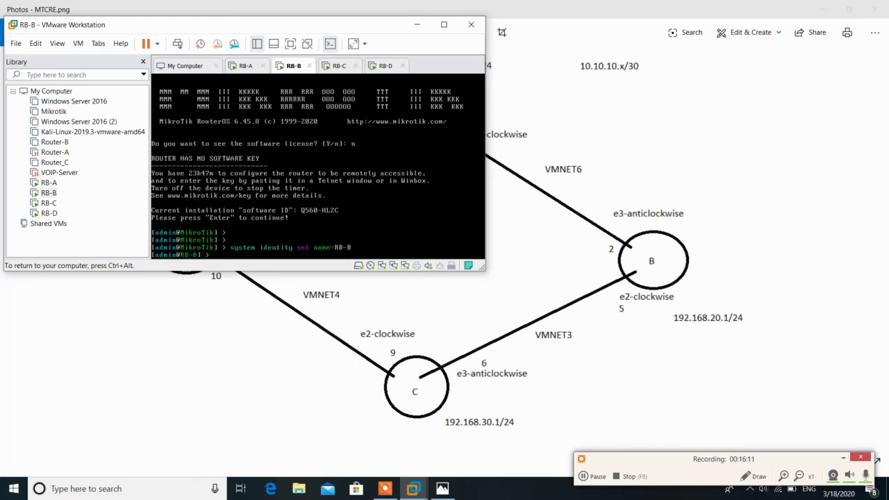
key("ctrl+alt")
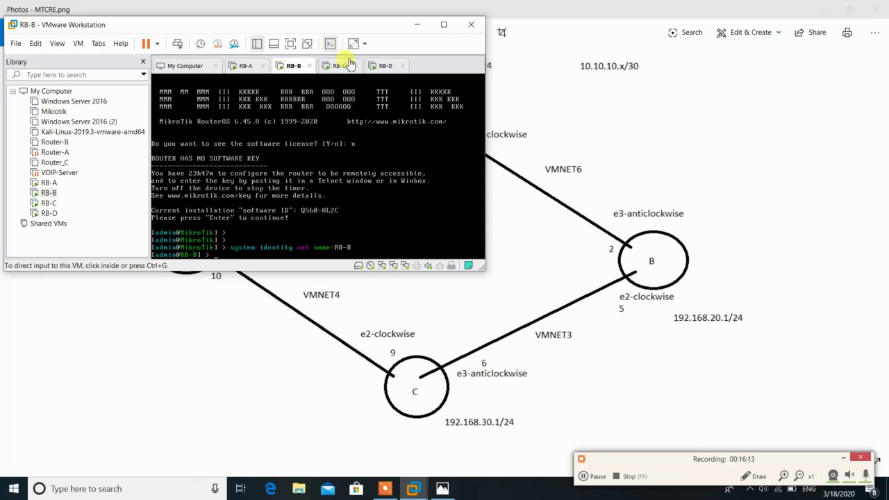
Reboot RB-C after its software install
left_click(340, 65)
left_click(252, 255)
key("Return")
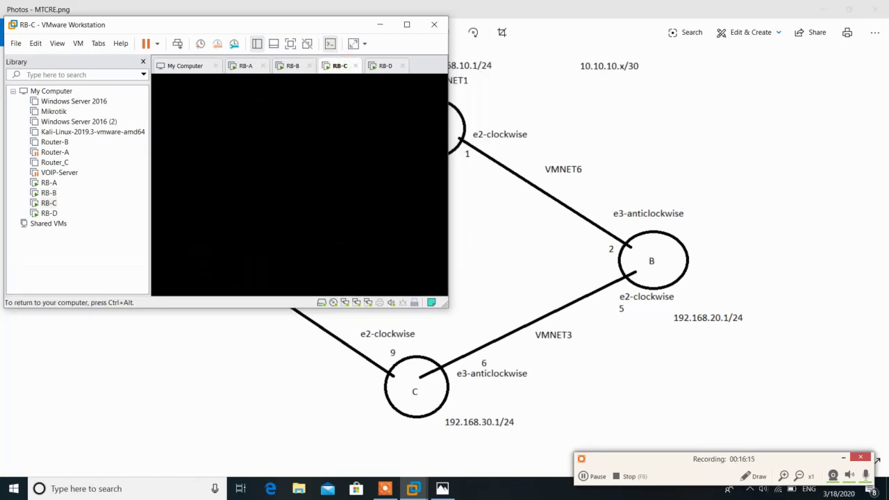
Reboot RB-D after its software install
key("ctrl+alt")
left_click(384, 65)
left_click(386, 139)
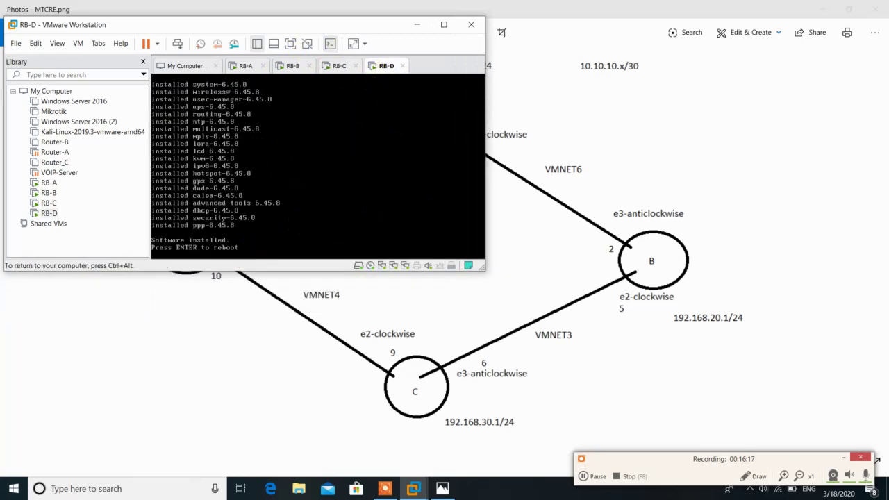
key("Return")
key("ctrl+alt")
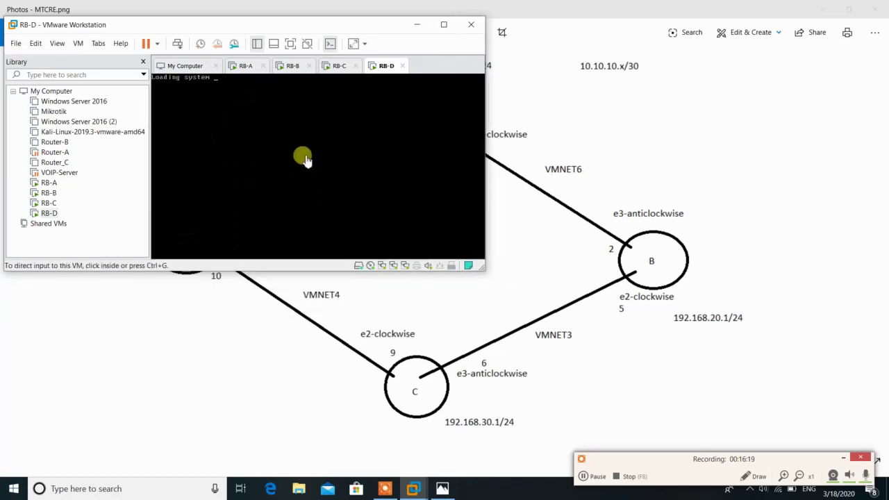
Log into RB-C as admin with an empty password and set its identity to RB-C
left_click(340, 66)
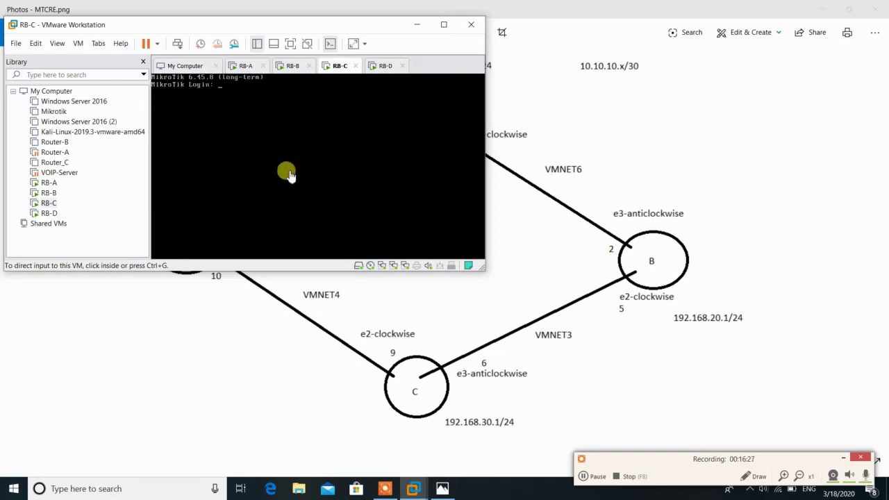
left_click(289, 174)
type("admin")
key("Return")
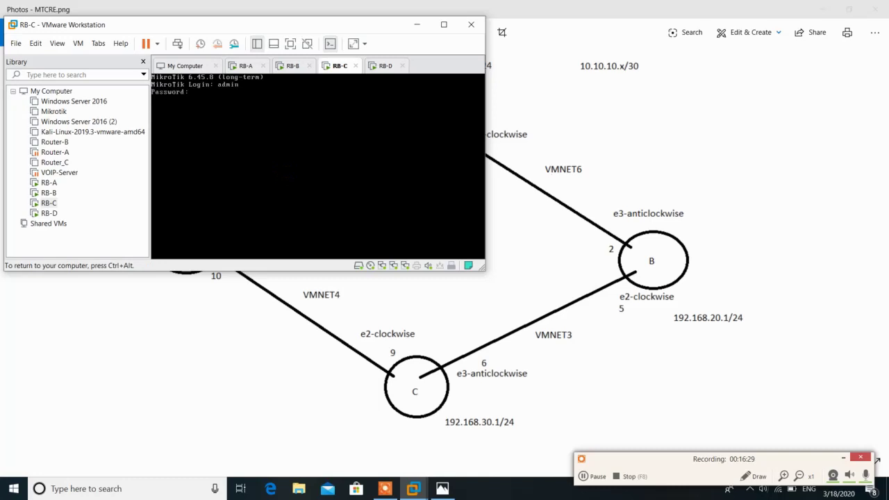
key("Return")
key("Return")
key("Return")
key("Return")
key("Return")
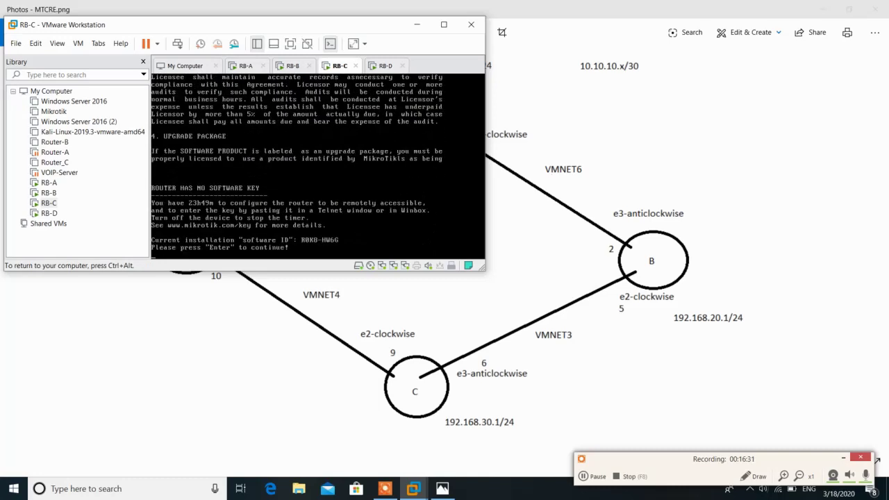
key("Return")
key("Return")
key("Return")
type("system")
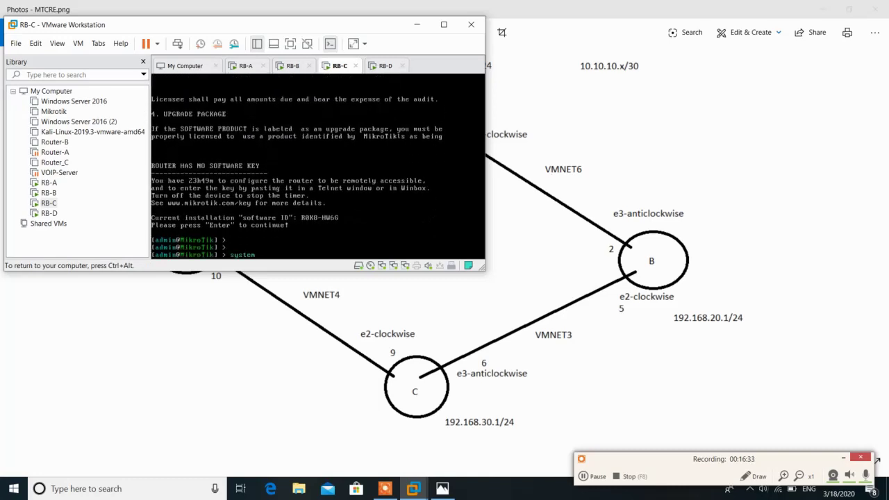
type(" identity")
type("set name=RB-C")
key("Return")
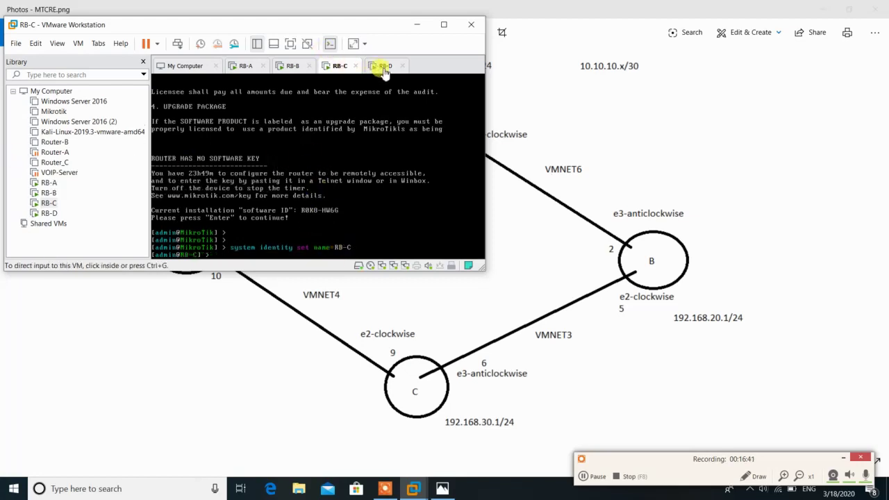
Log into RB-D as admin and set its identity to RB-D
left_click(384, 66)
type("admin")
key("Return")
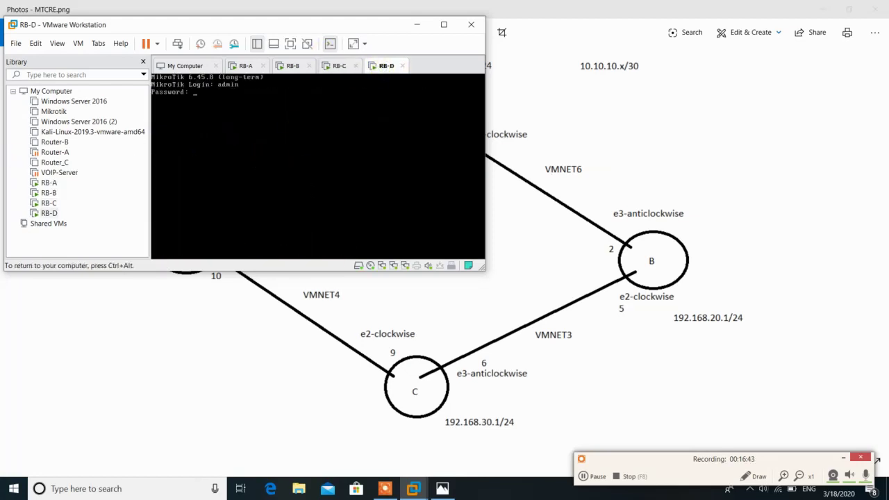
key("Return")
key("Return")
key("Return")
key("Return")
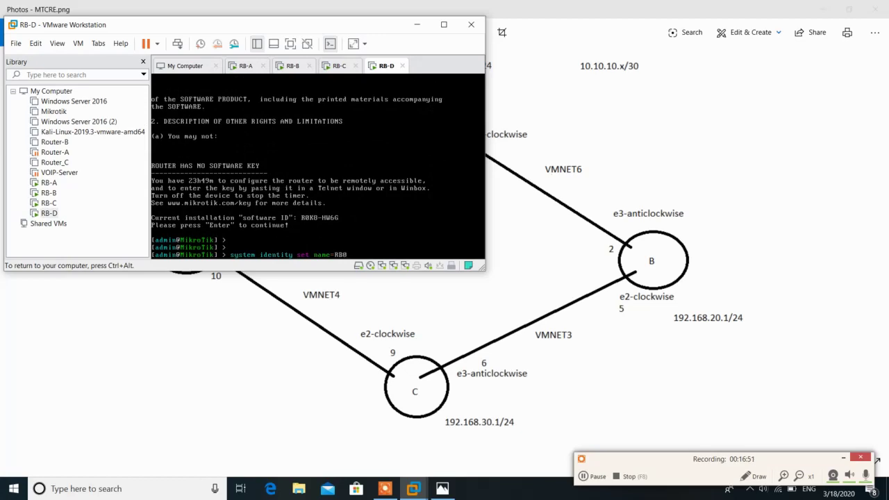
key("Return")
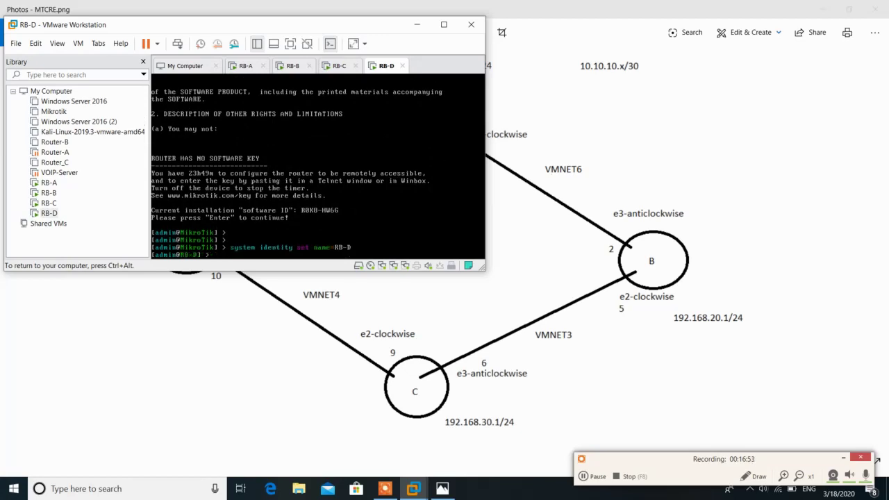
key("ctrl+alt")
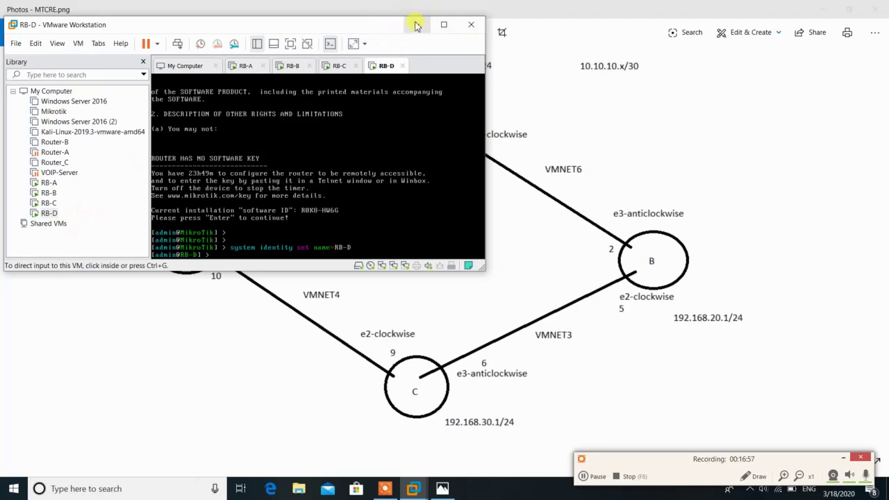
Review the four-router diagram, clear the windows away, and launch winbox64.exe from the desktop
left_click(417, 25)
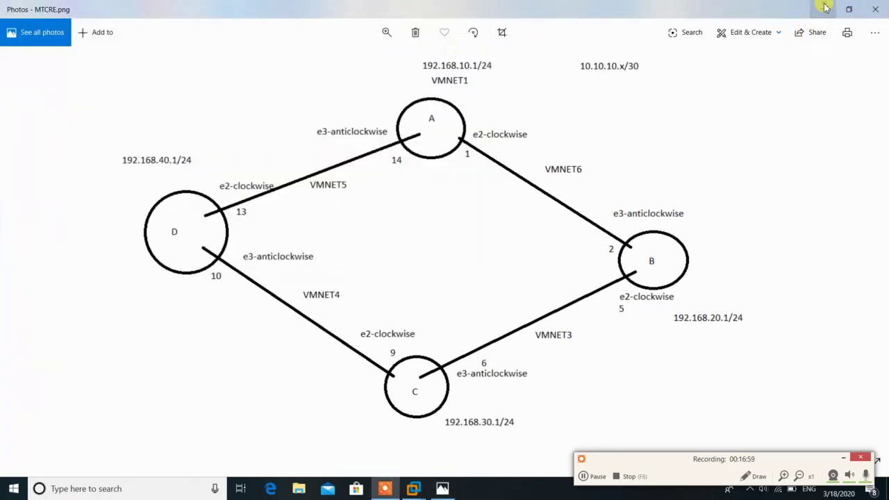
left_click(823, 8)
double_click(65, 336)
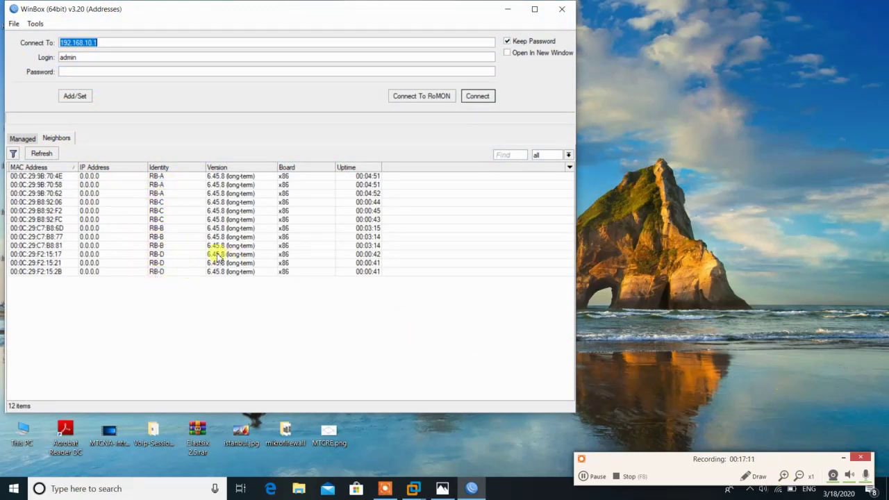
Connect WinBox sessions to RB-A (00:0C:29:9B:70:4E) and RB-B (00:0C:29:C7:B8:77) by MAC
left_click(60, 177)
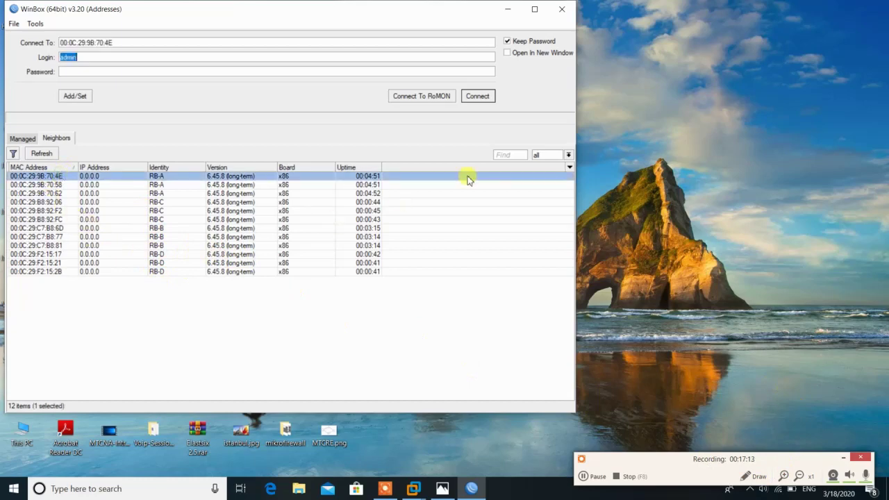
left_click(490, 95)
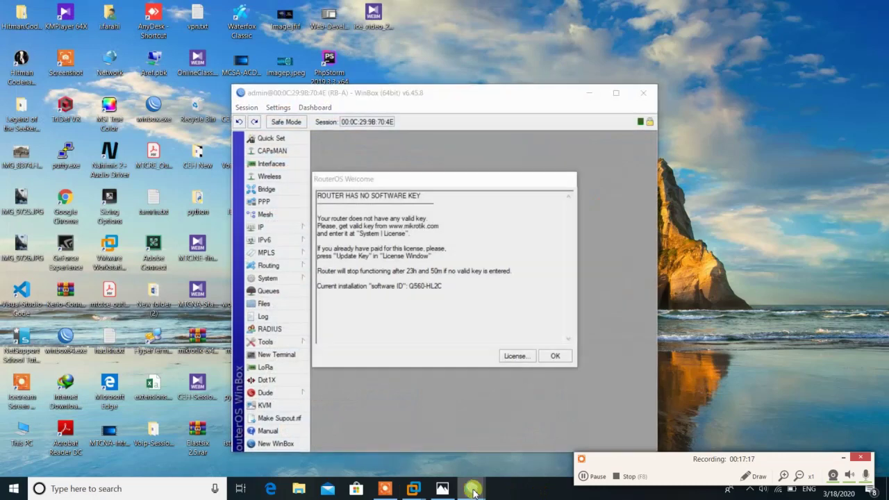
right_click(472, 488)
left_click(462, 422)
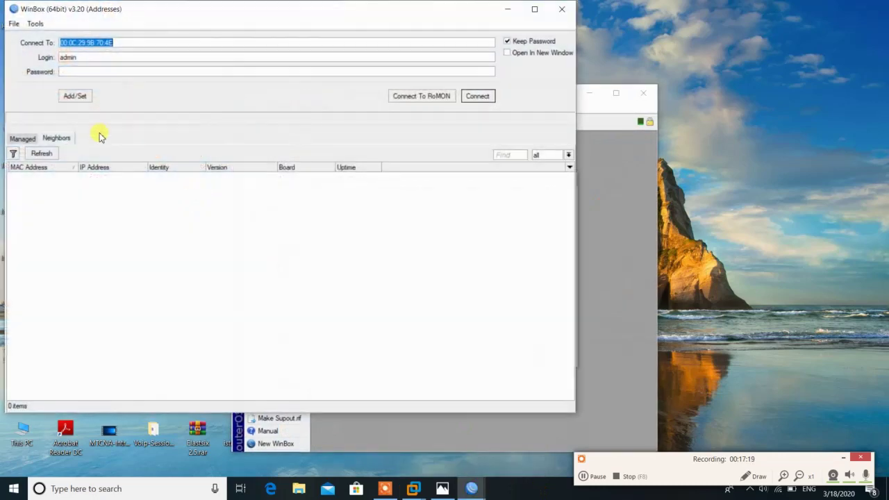
left_click(69, 256)
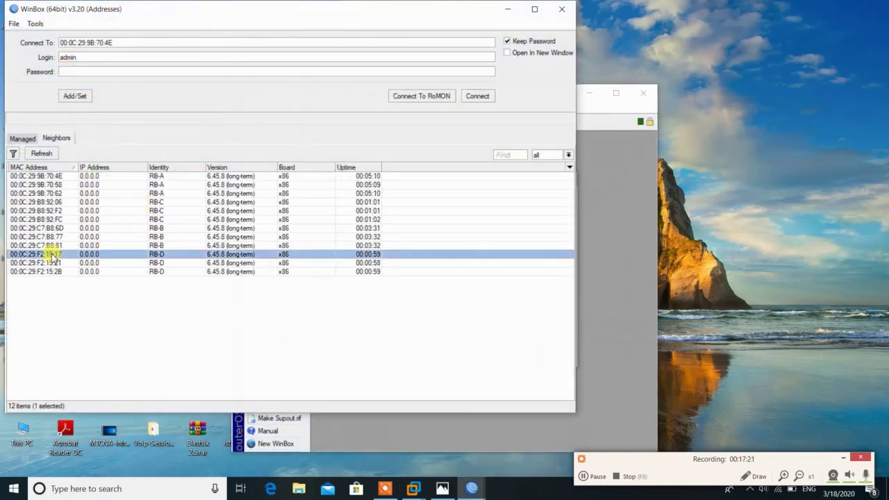
left_click(60, 237)
left_click(484, 99)
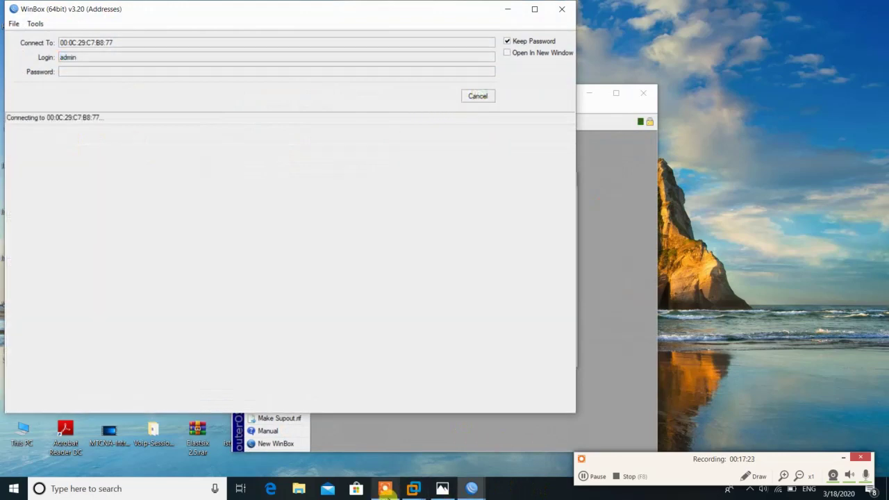
Connect to RB-C by MAC 00:0C:29:B8:92:F2 and select RB-D's 00:0C:29:F2:15:21 in a new loader
right_click(472, 488)
left_click(471, 427)
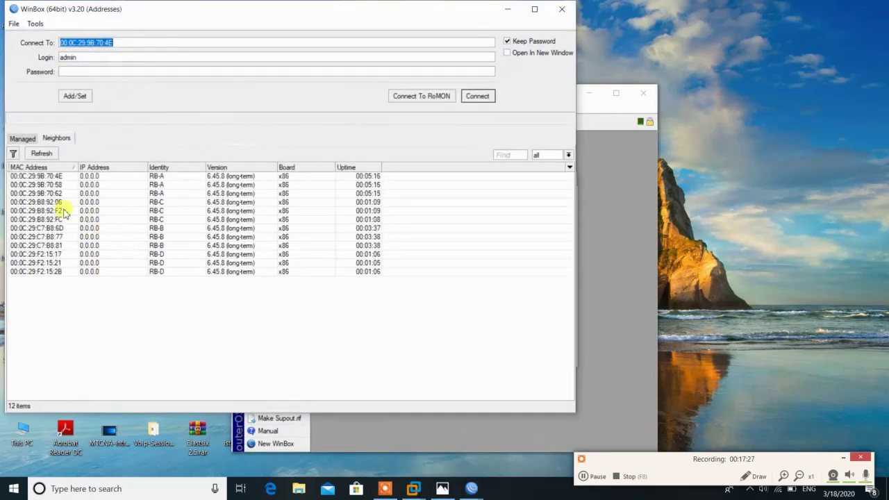
left_click(38, 203)
left_click(477, 96)
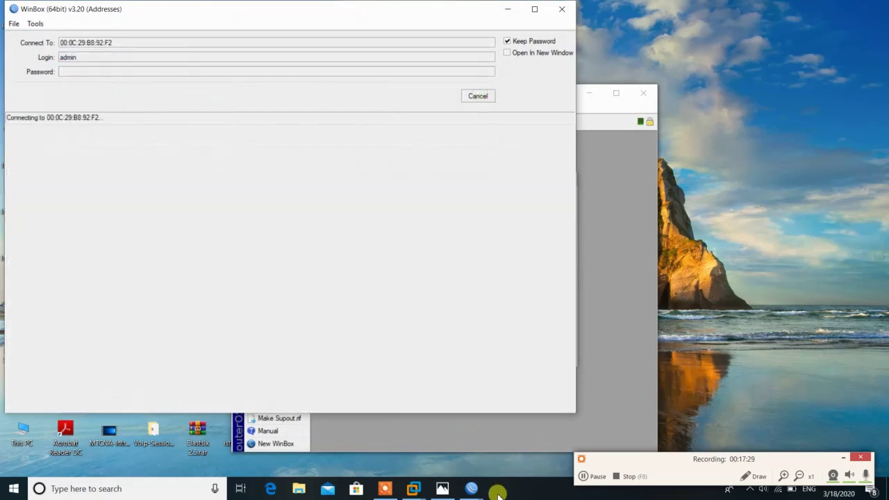
right_click(471, 489)
left_click(463, 429)
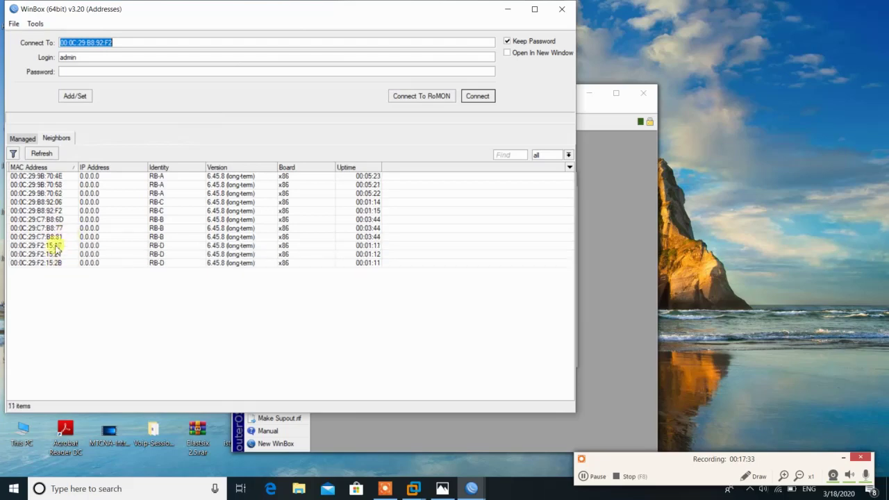
left_click(68, 263)
Connect to RB-D, clear welcome notices, and place RB-D lower right and RB-B lower left
left_click(478, 97)
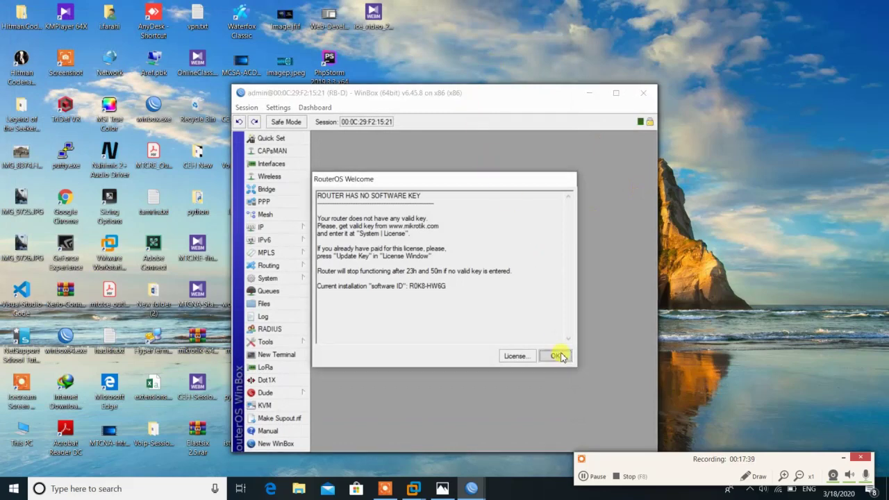
left_click(556, 356)
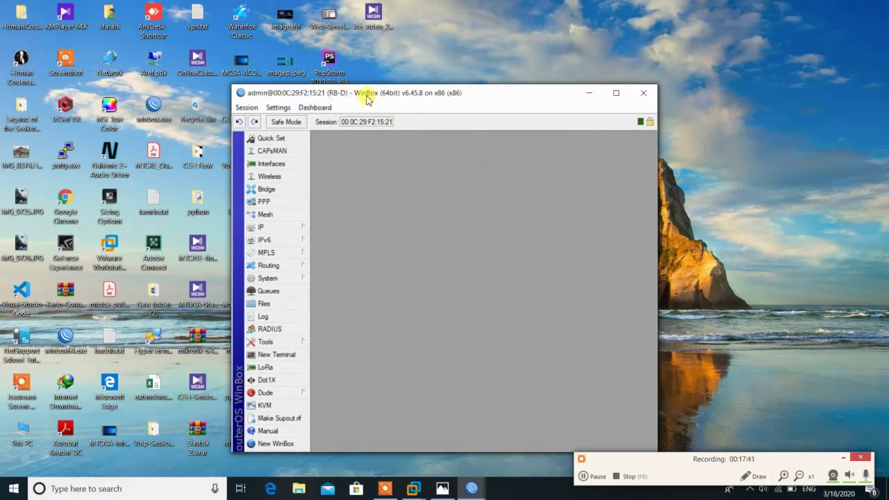
left_click_drag(362, 86, 632, 261)
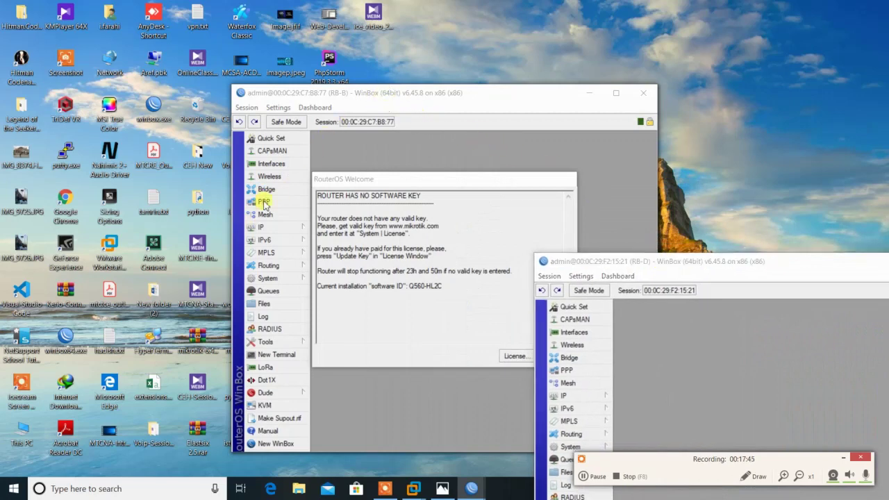
left_click(503, 334)
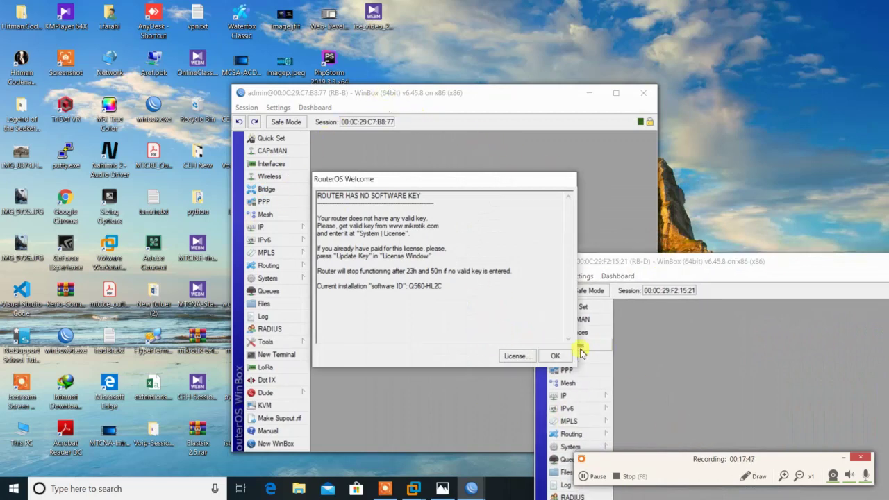
left_click(565, 352)
left_click_drag(439, 93, 209, 239)
Clear the remaining welcome notices and place RB-A top-left and RB-C top-right
left_click(472, 234)
left_click(553, 356)
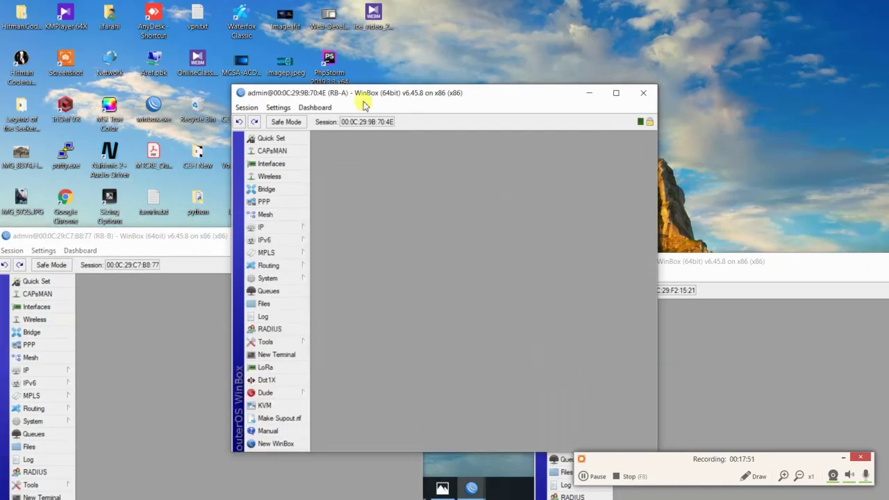
left_click_drag(369, 93, 151, 17)
left_click(473, 309)
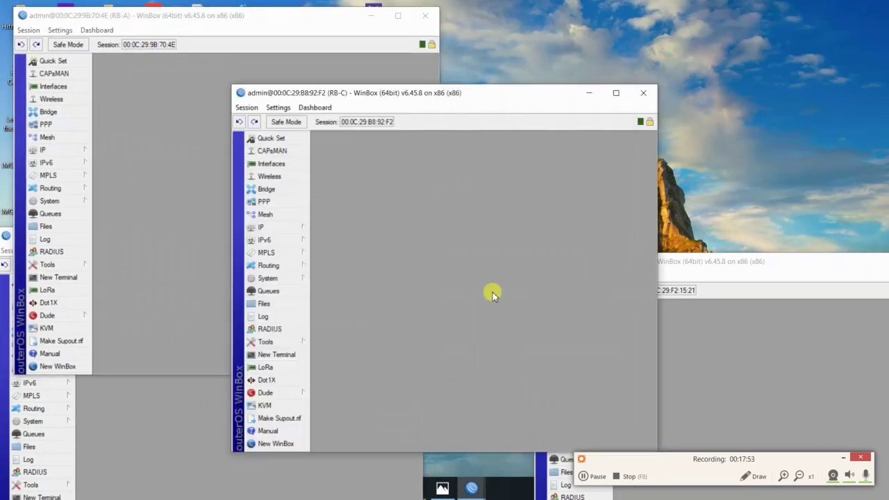
left_click(489, 103)
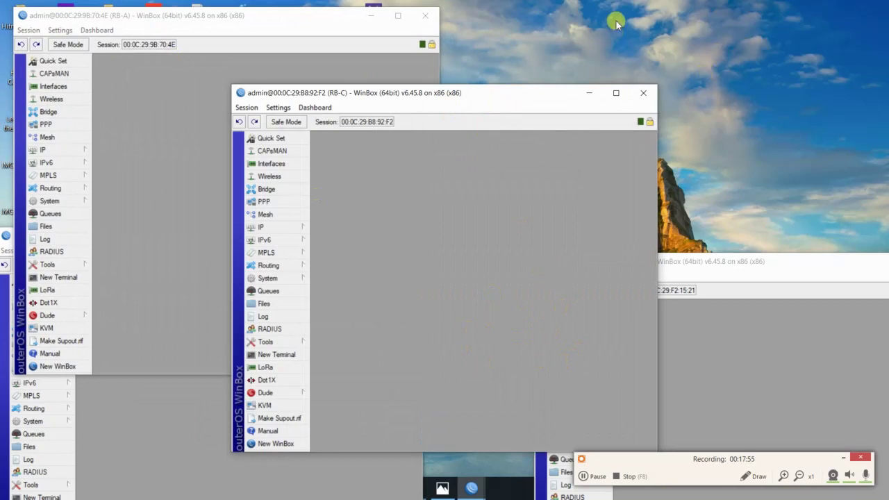
mouse_move(469, 490)
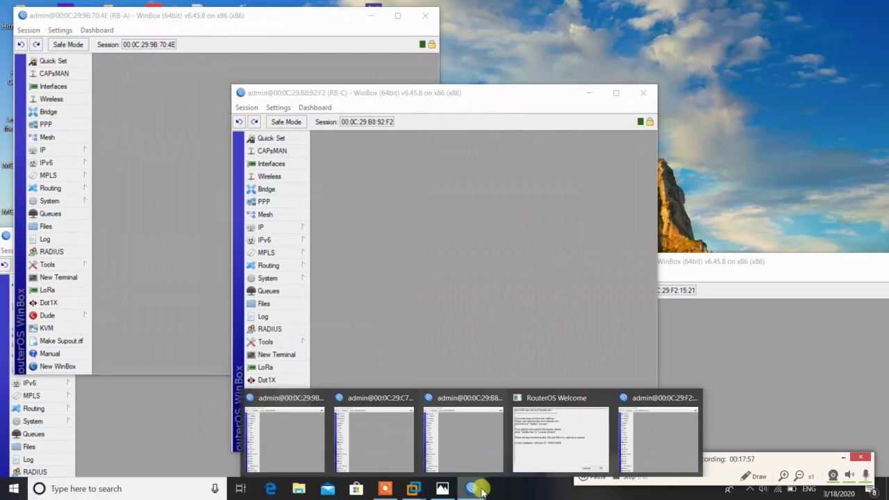
left_click(515, 455)
left_click(553, 355)
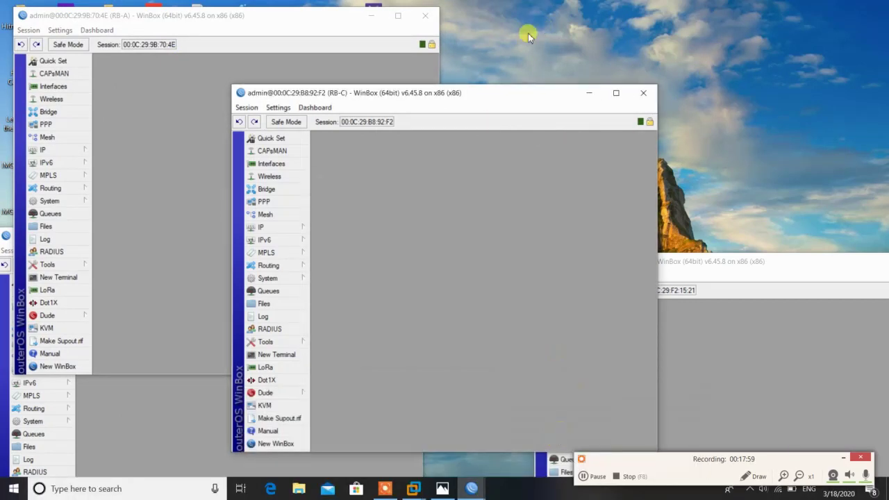
left_click_drag(537, 99, 782, 17)
left_click(324, 417)
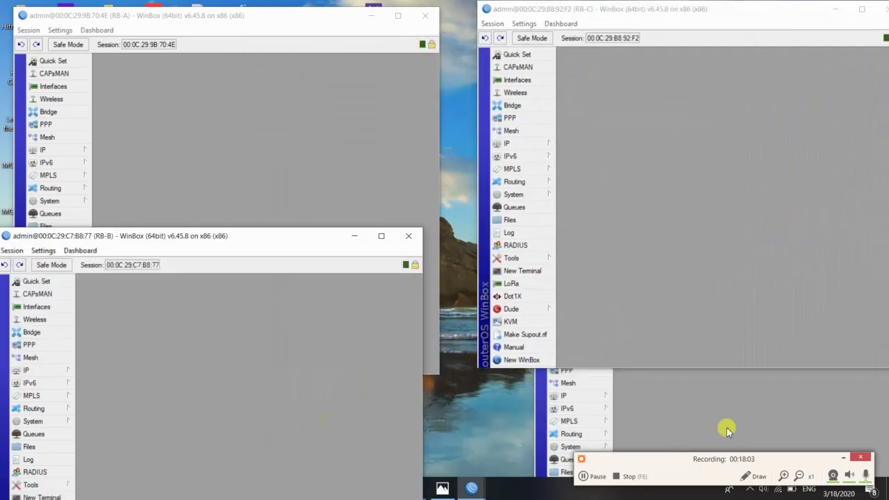
left_click(728, 423)
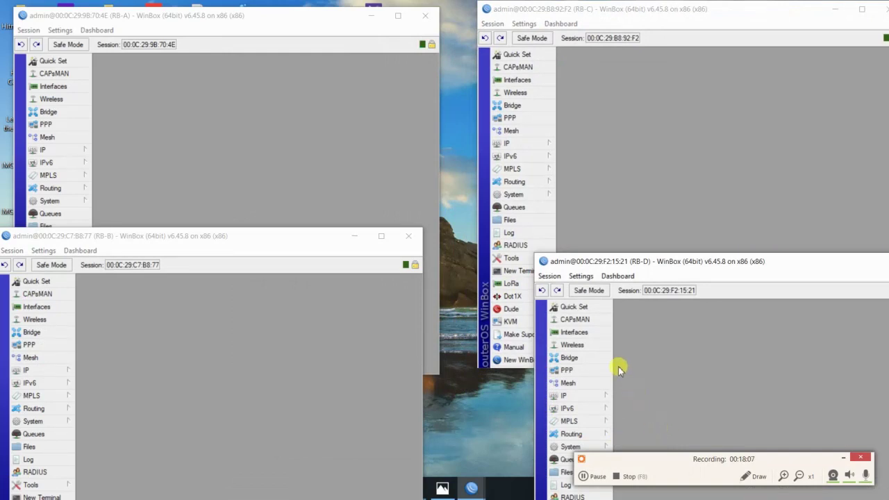
Open the Interface List on RB-A, RB-B, RB-D and RB-C, then RB-A's IP menu
left_click(55, 86)
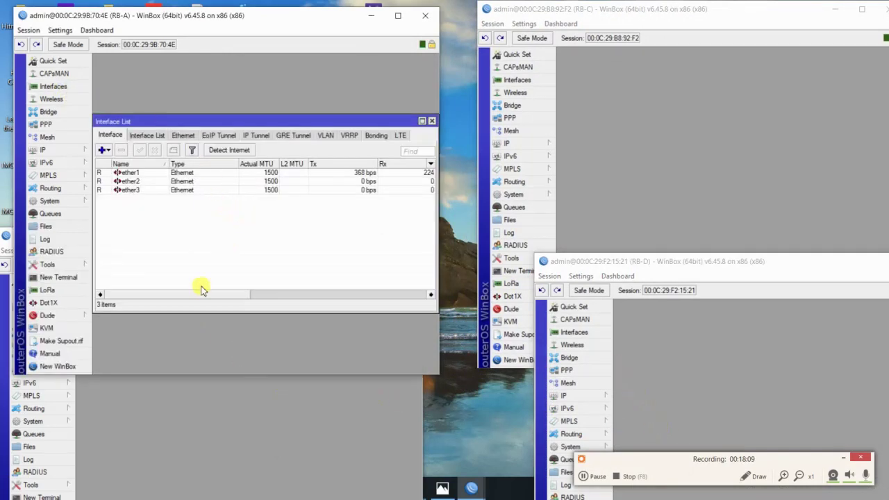
left_click(168, 395)
left_click(35, 306)
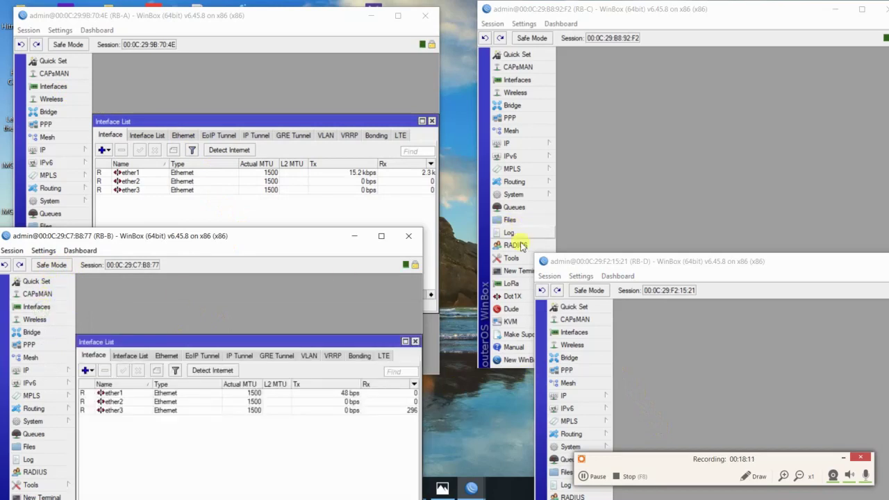
left_click(590, 333)
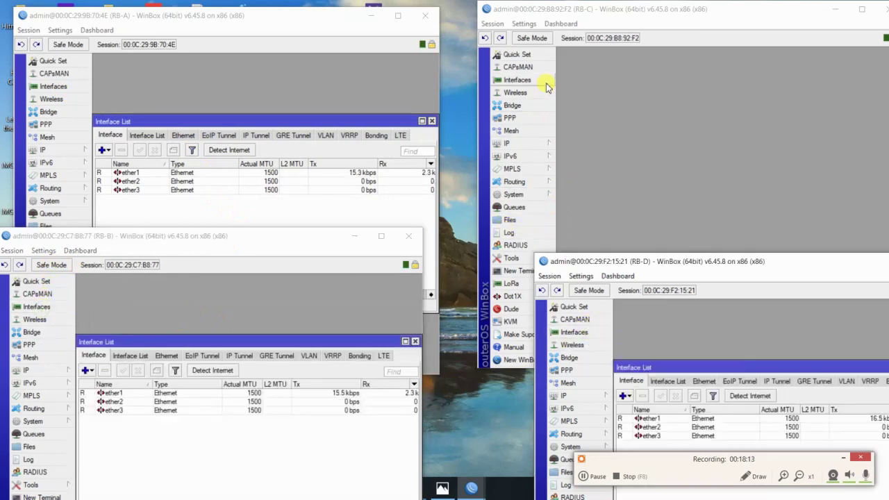
left_click(547, 82)
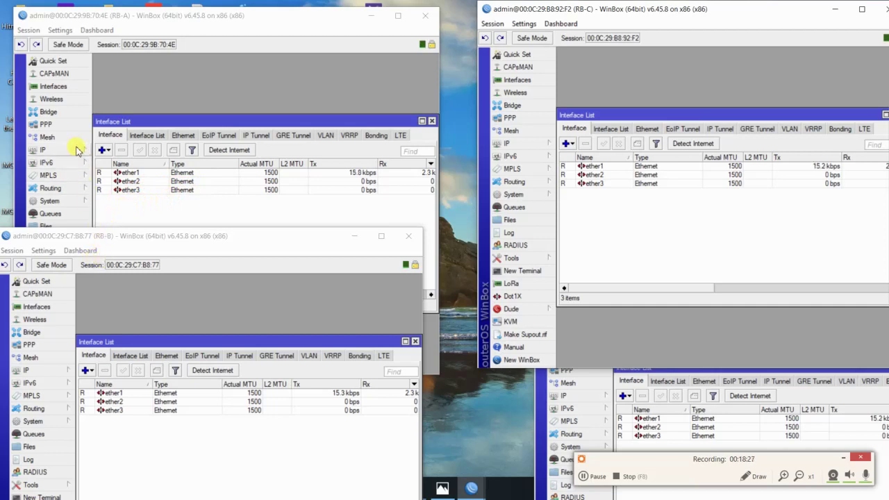
left_click(77, 150)
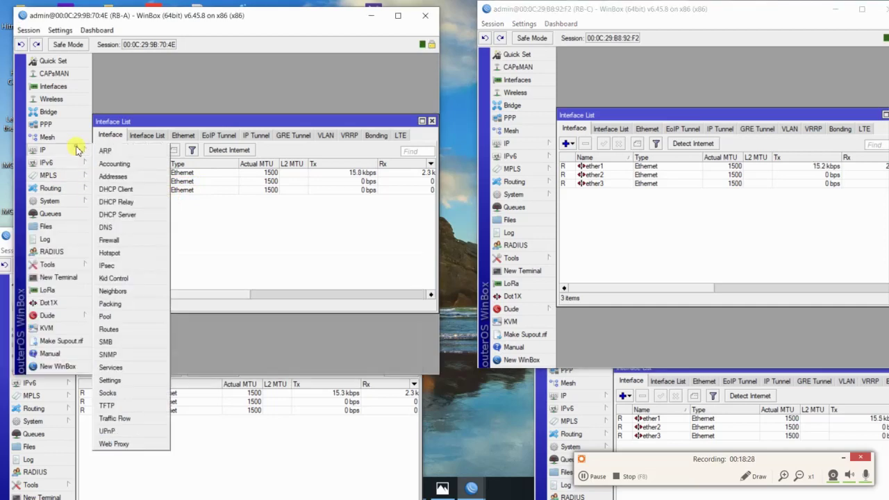
Open RB-A's neighbor list and check the RB-B (ether2) and RB-C (ether3) entries
left_click(139, 291)
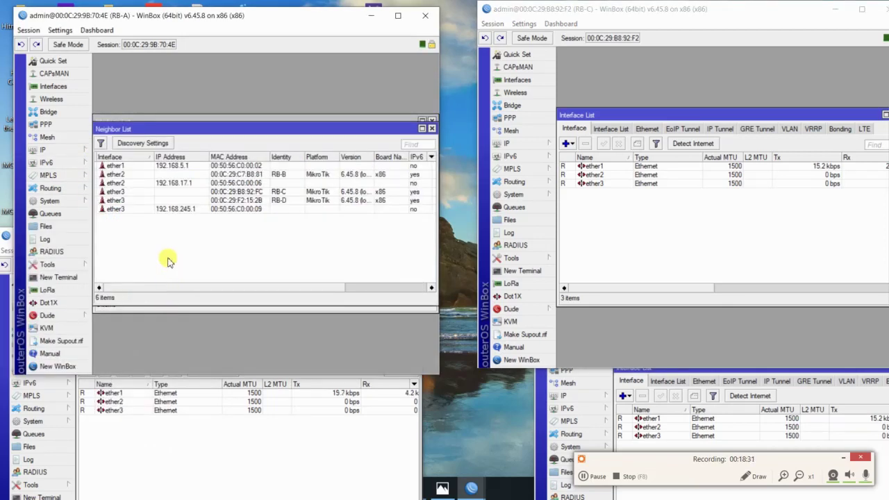
left_click(128, 186)
left_click(276, 200)
left_click(278, 173)
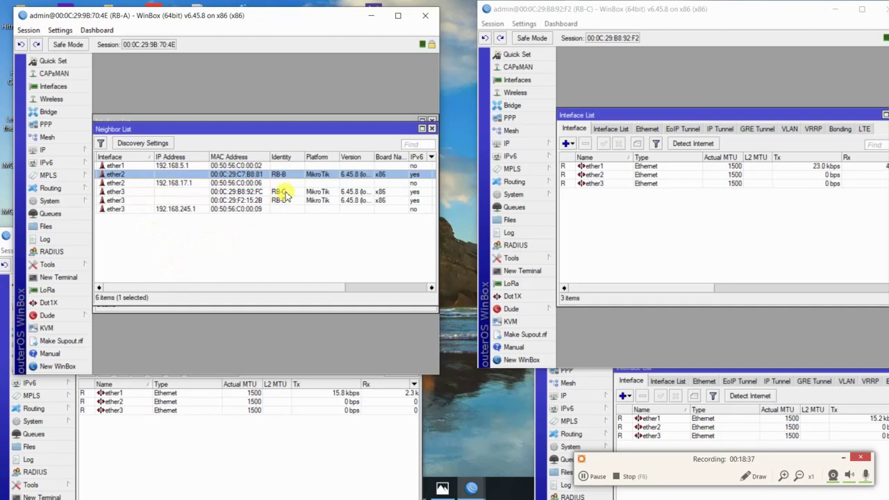
left_click(282, 191)
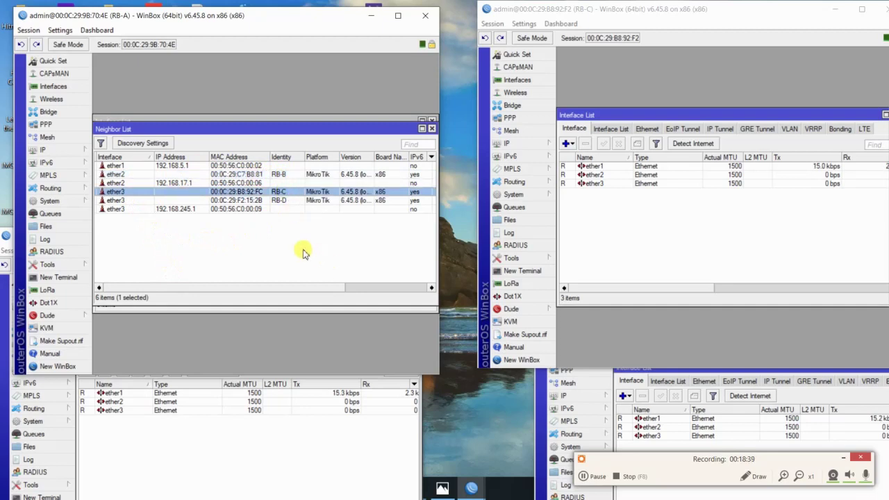
Open RB-C's IP > Neighbors list and check the RB-A, RB-D (ether2) and RB-B (ether3) entries
left_click(539, 143)
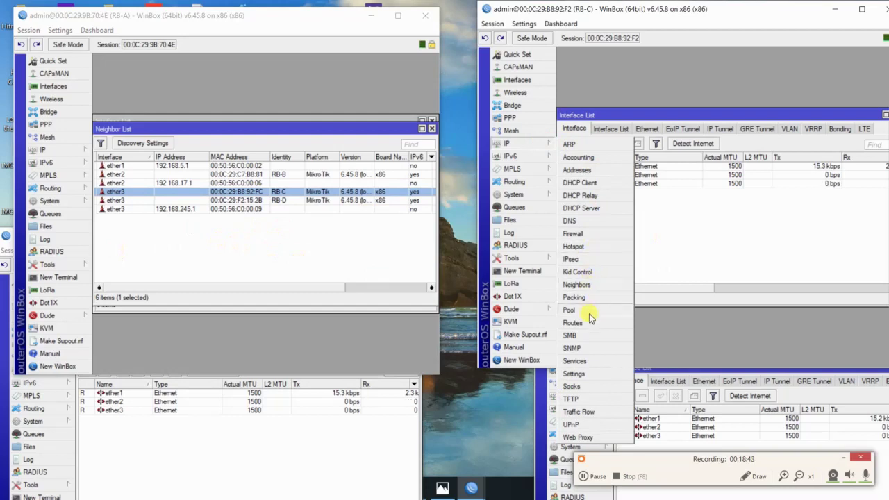
left_click(592, 284)
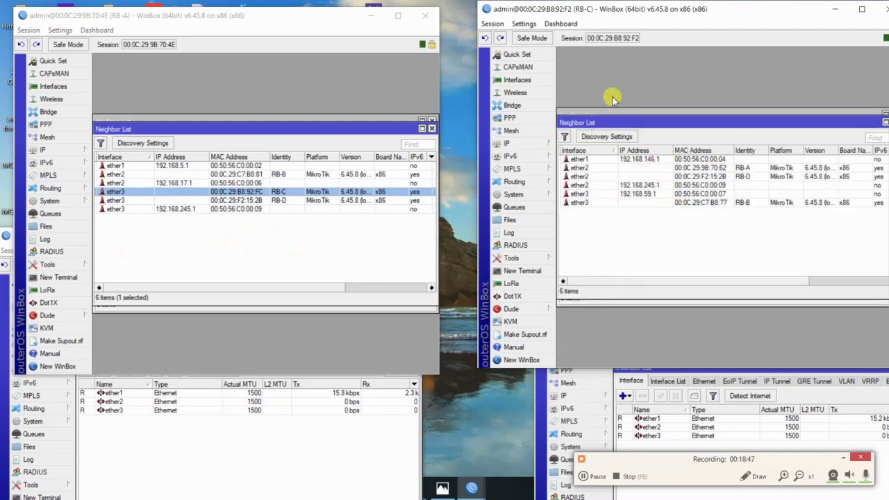
left_click(736, 178)
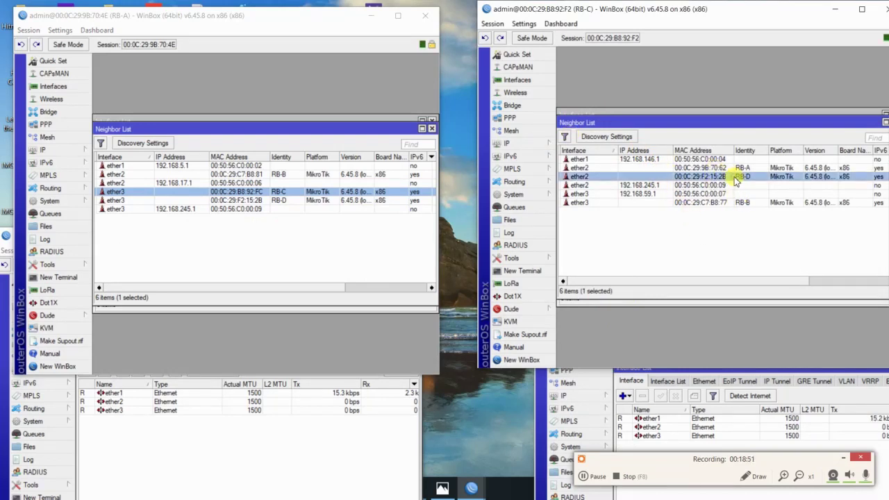
left_click(737, 169)
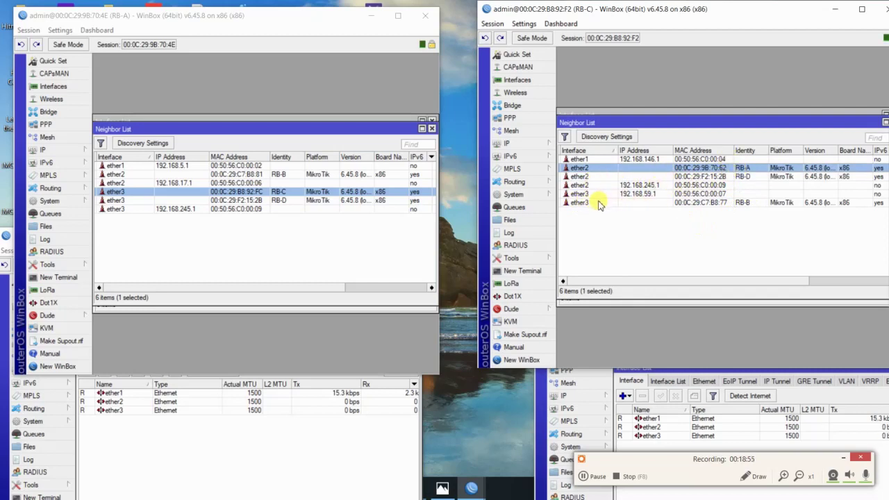
left_click(591, 204)
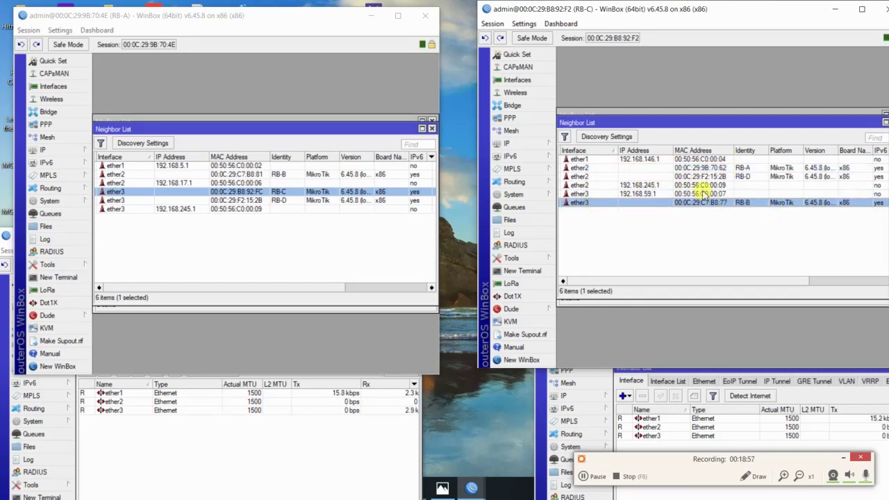
left_click(588, 168)
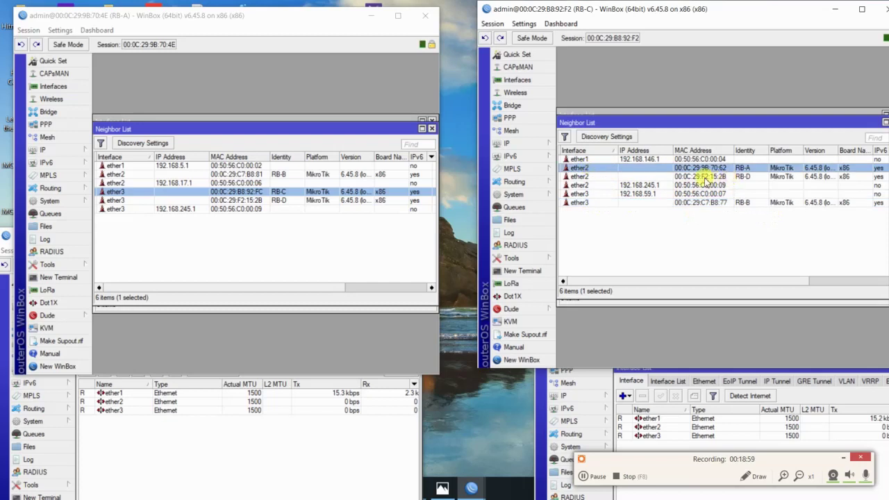
left_click(663, 177)
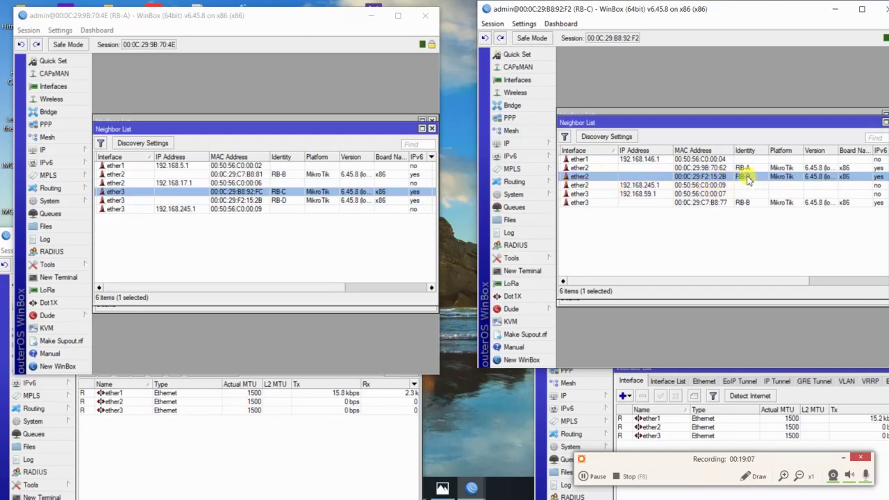
left_click(637, 204)
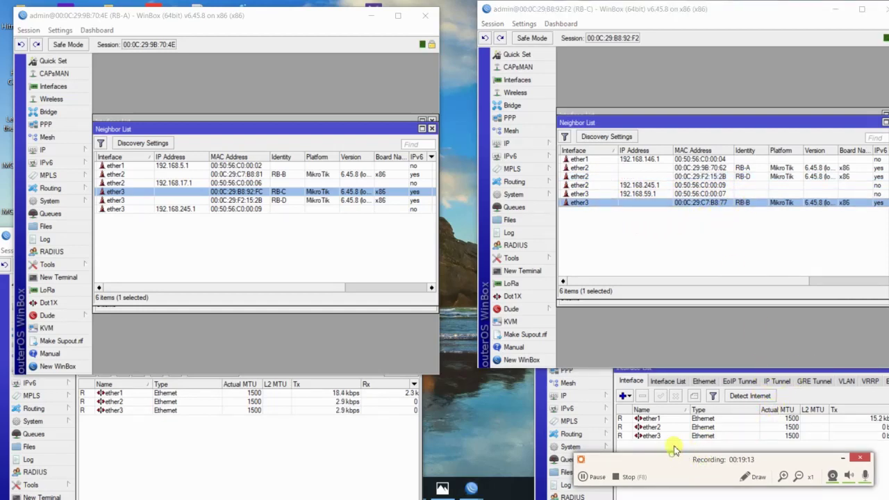
In the RB-B session, open IP > Neighbors and select RB-C on ether2 and RB-A on ether3
left_click(656, 419)
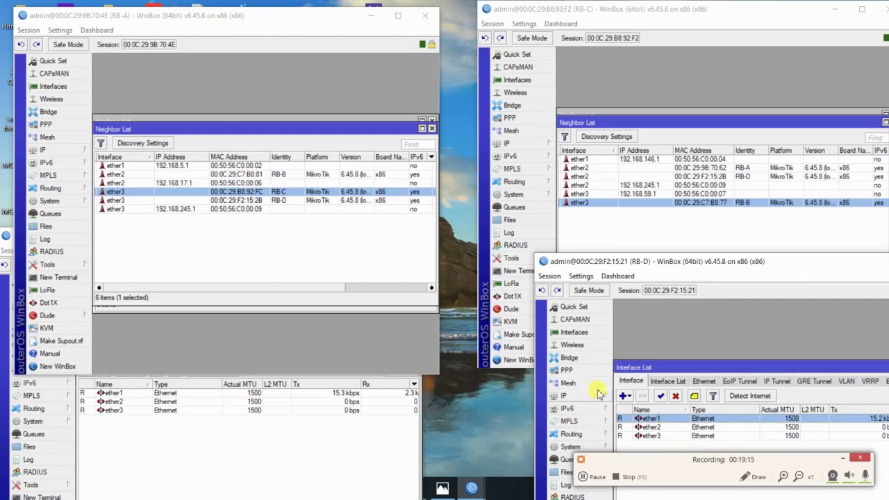
left_click(264, 445)
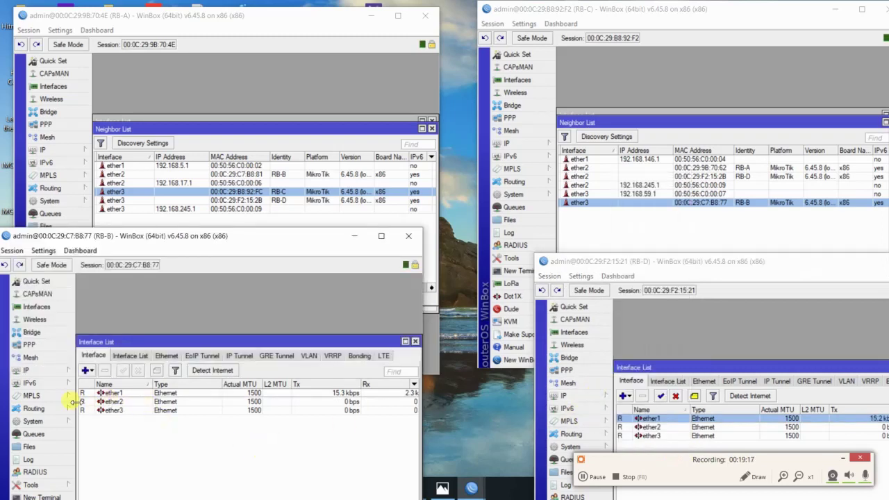
left_click(28, 370)
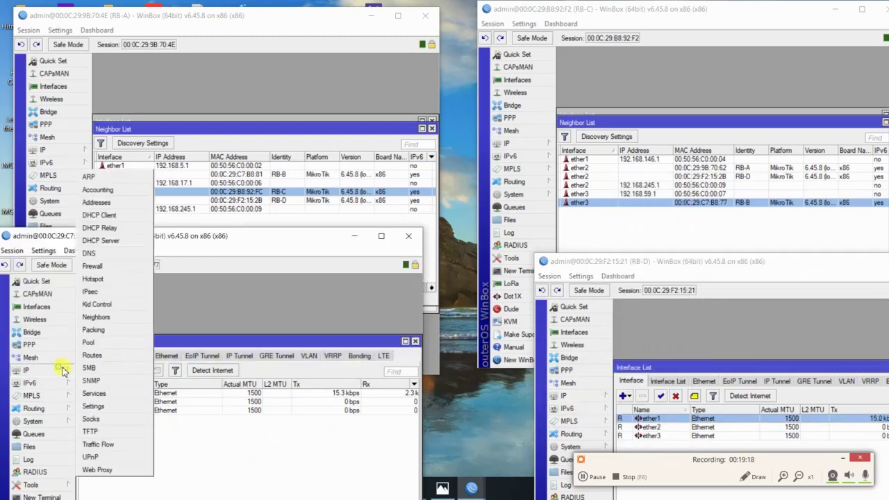
left_click(101, 318)
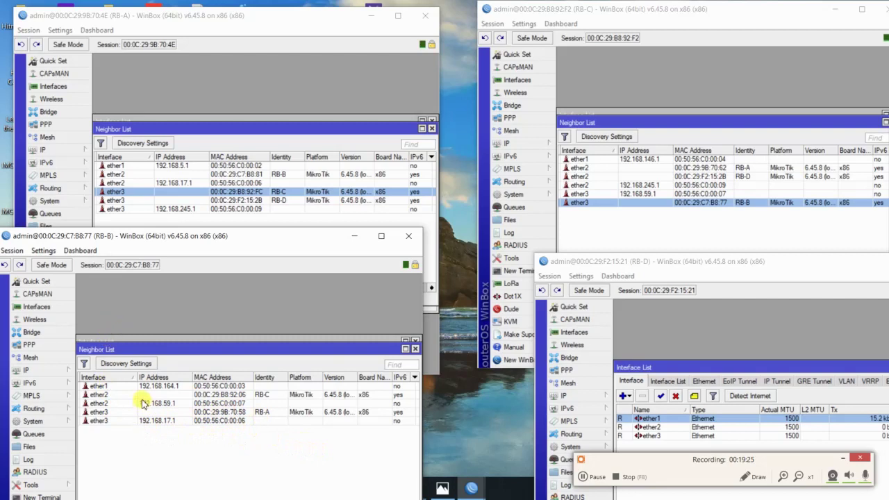
left_click(107, 395)
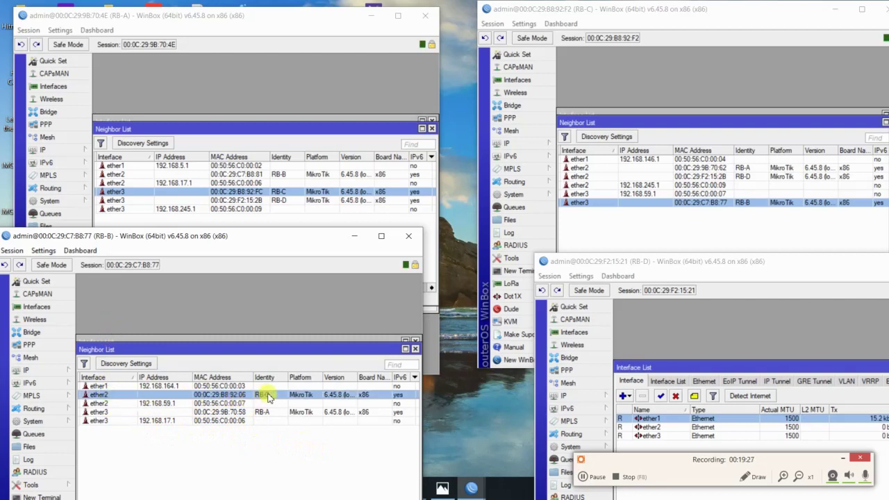
left_click(100, 412)
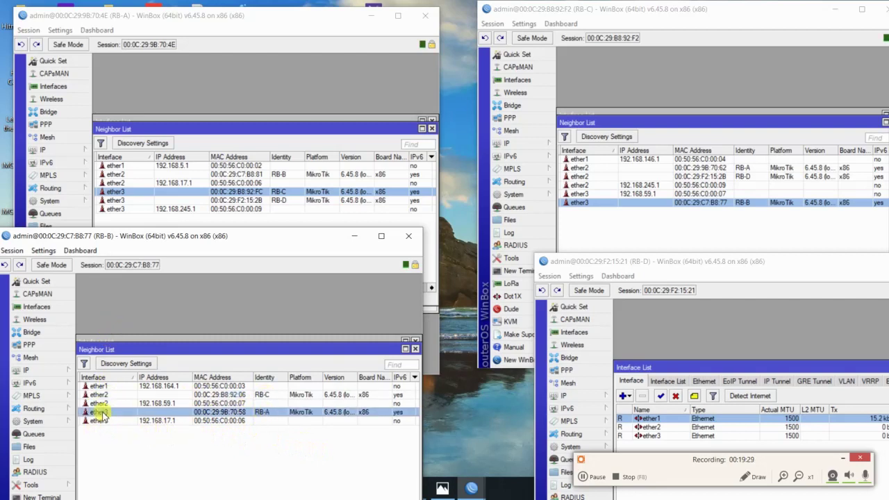